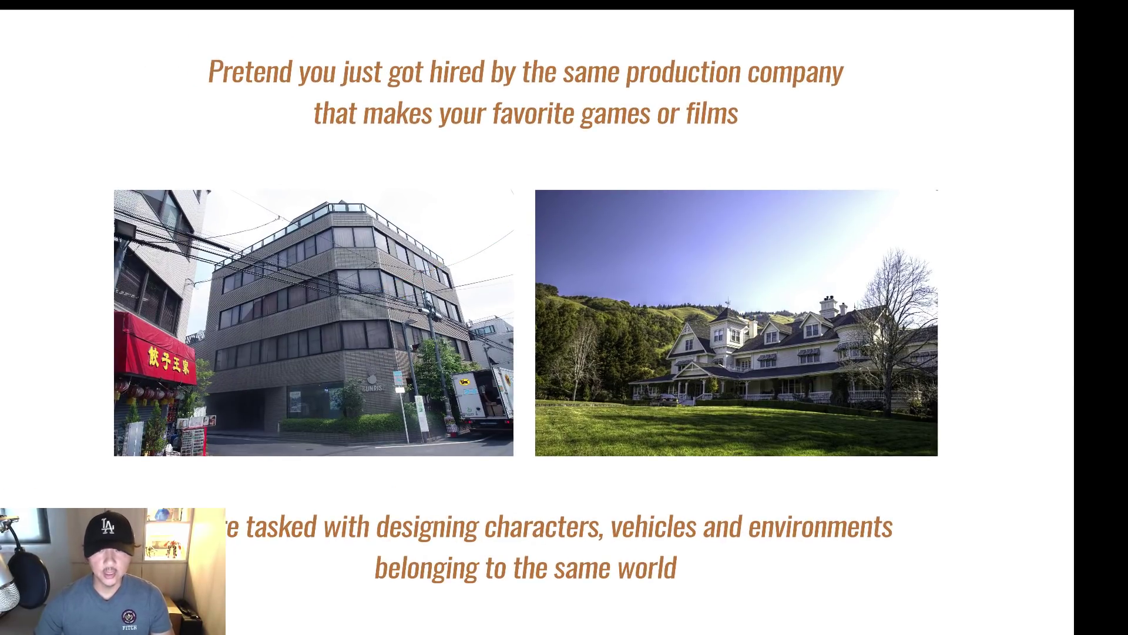
Hide Layer 3, make Layer 4 with the Cowboy Bebop and Star Wars posters active, and fit the slide to the screen.
{"action": "key", "text": "Tab"}
{"action": "left_click", "coordinate": [1082, 193]}
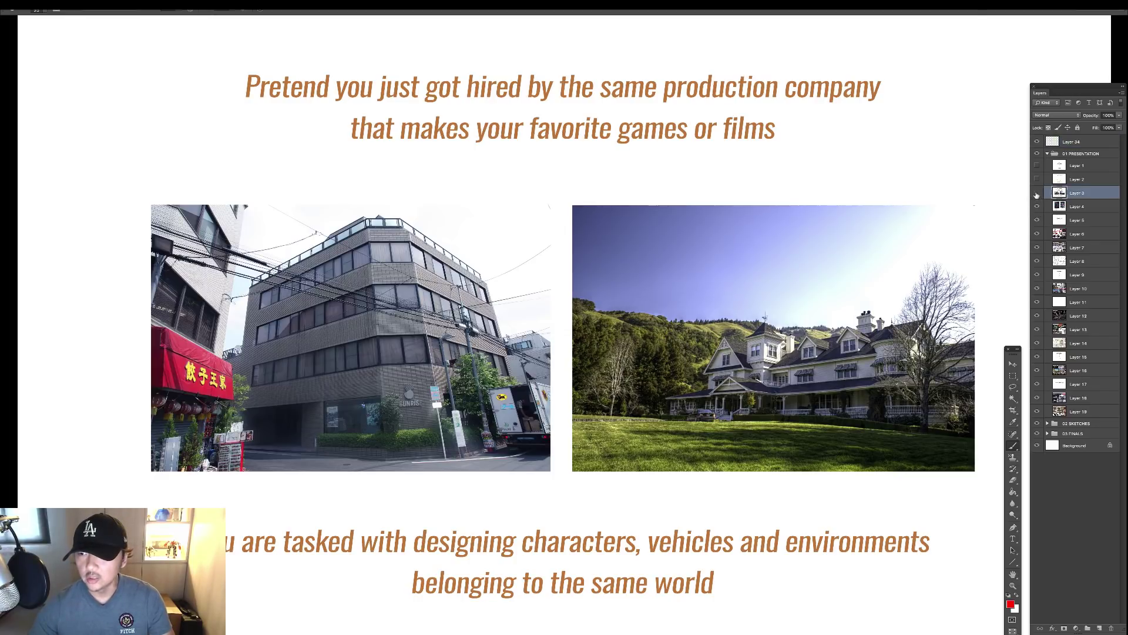
{"action": "left_click", "coordinate": [1037, 193]}
{"action": "left_click", "coordinate": [1078, 206]}
{"action": "key", "text": "ctrl+0"}
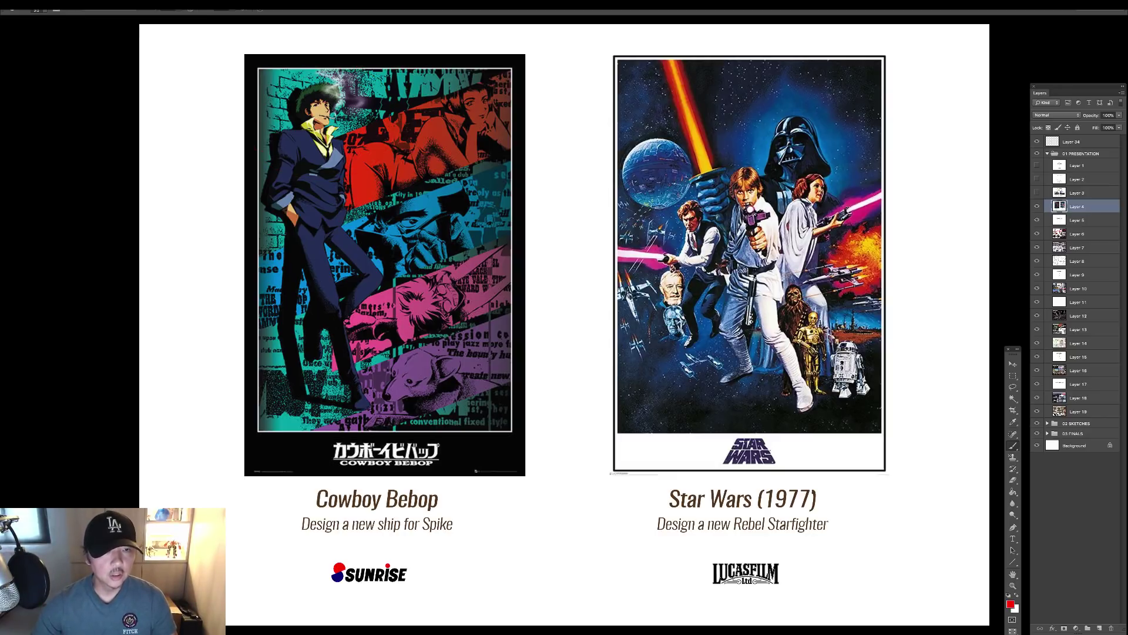
Point out the Cowboy Bebop poster and its "Design a new ship for Spike" caption with temporary red strokes.
{"action": "left_click_drag", "start_coordinate": [301, 81], "coordinate": [311, 76]}
{"action": "left_click_drag", "start_coordinate": [463, 530], "coordinate": [278, 531]}
{"action": "left_click_drag", "start_coordinate": [457, 510], "coordinate": [457, 534]}
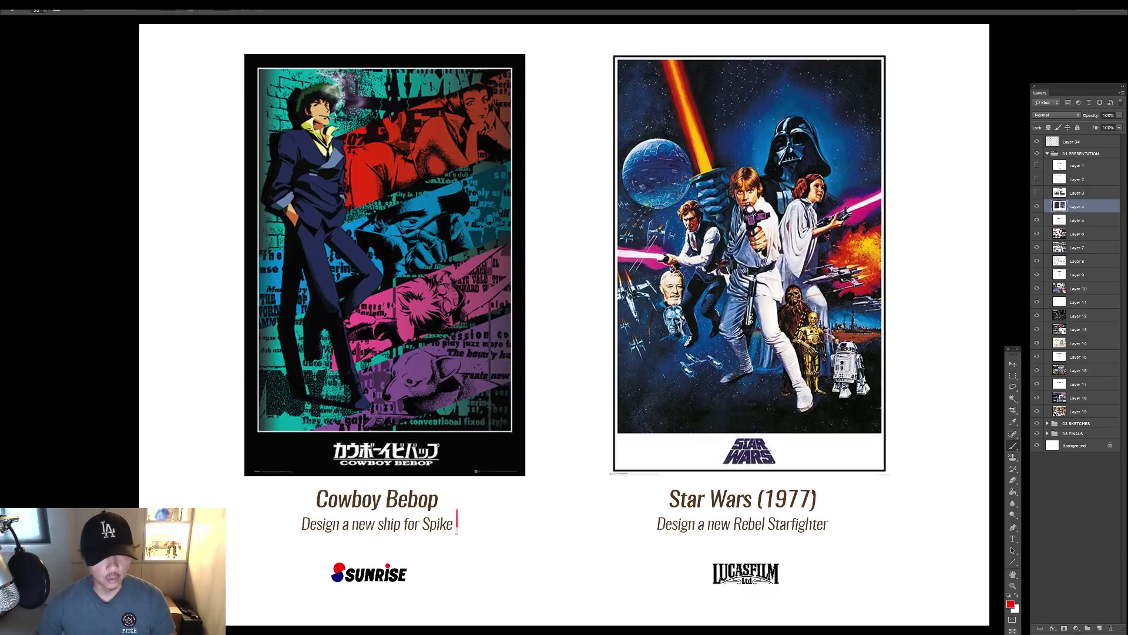
{"action": "mouse_move", "coordinate": [367, 352]}
{"action": "left_mouse_down"}
{"action": "mouse_move", "coordinate": [392, 422]}
{"action": "mouse_move", "coordinate": [376, 359]}
{"action": "left_mouse_up"}
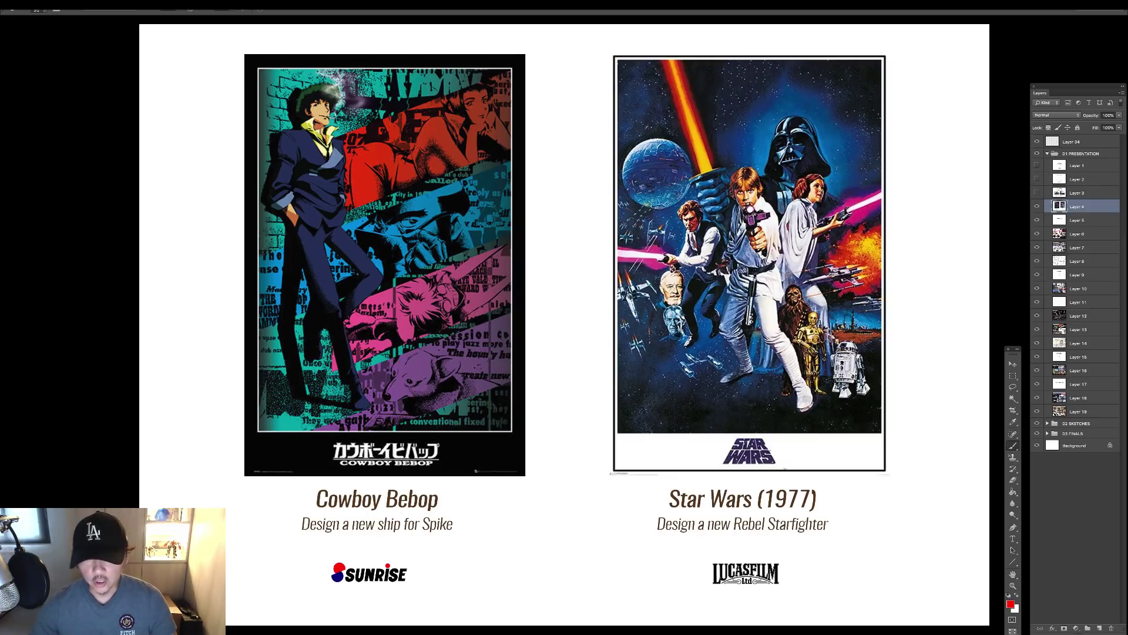
Fit the poster slide to the screen with the panels hidden and circle the 1977 date under the Star Wars poster in red.
{"action": "key", "text": "Tab"}
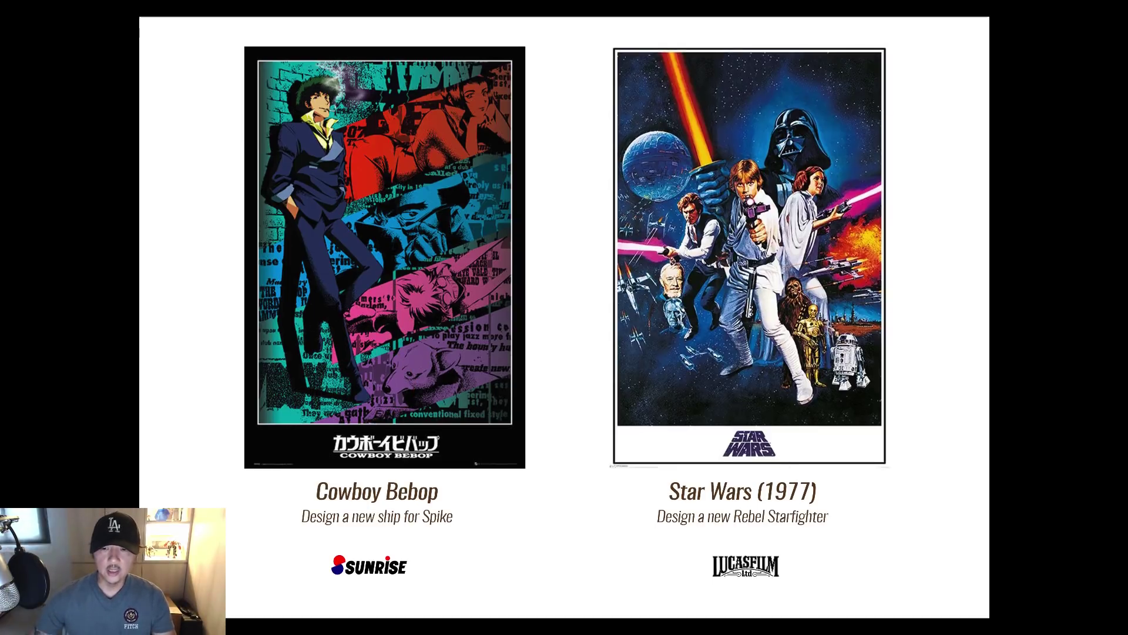
{"action": "key", "text": "ctrl+0"}
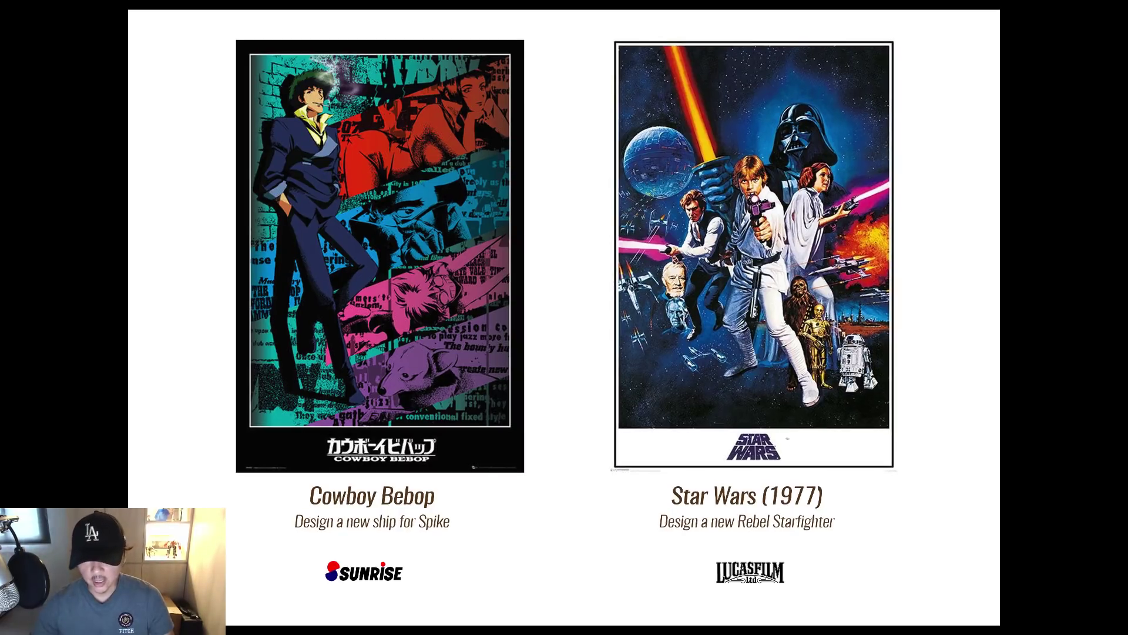
{"action": "mouse_move", "coordinate": [739, 527]}
{"action": "left_mouse_down"}
{"action": "mouse_move", "coordinate": [842, 533]}
{"action": "mouse_move", "coordinate": [736, 518]}
{"action": "left_mouse_up"}
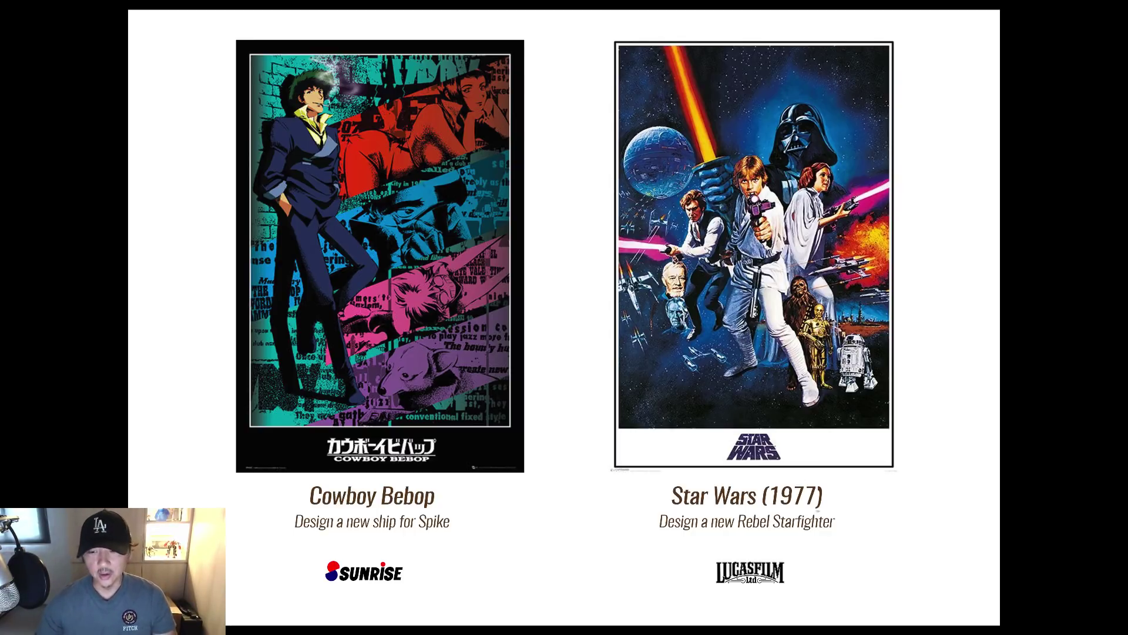
{"action": "mouse_move", "coordinate": [836, 534]}
{"action": "left_mouse_down"}
{"action": "mouse_move", "coordinate": [752, 537]}
{"action": "mouse_move", "coordinate": [742, 516]}
{"action": "mouse_move", "coordinate": [826, 505]}
{"action": "mouse_move", "coordinate": [828, 533]}
{"action": "left_mouse_up"}
{"action": "key", "text": "ctrl+z"}
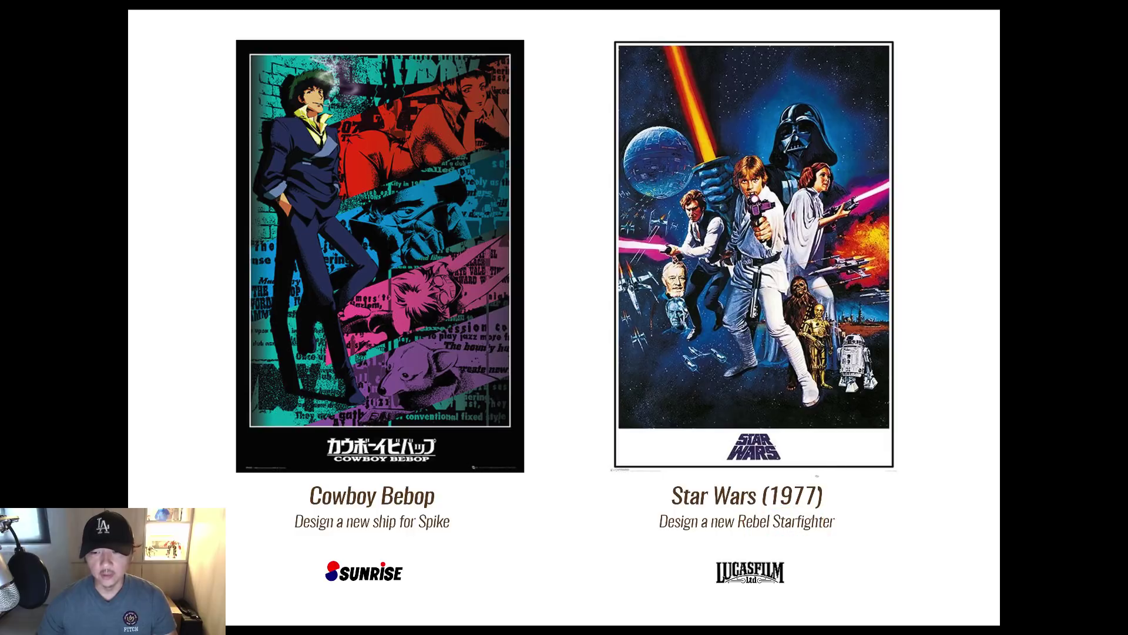
{"action": "mouse_move", "coordinate": [817, 475]}
{"action": "left_mouse_down"}
{"action": "mouse_move", "coordinate": [834, 511]}
{"action": "mouse_move", "coordinate": [835, 474]}
{"action": "left_mouse_up"}
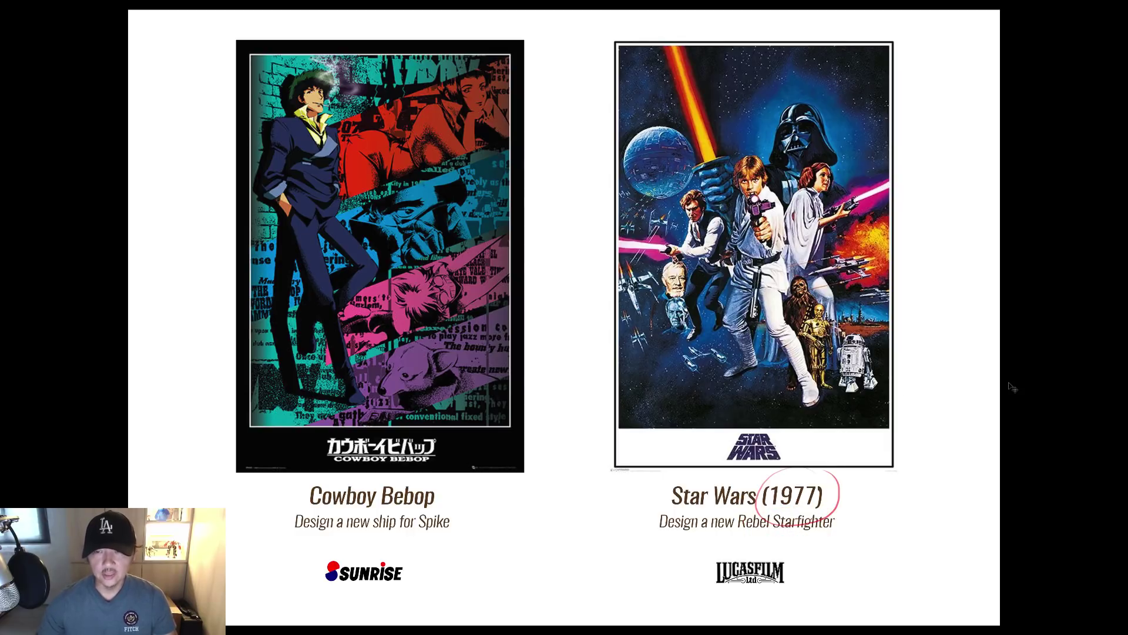
Hide Layer 4 and present the Cowboy Bebop 1998 title slide on Layer 5 without the interface panels.
{"action": "key", "text": "Tab"}
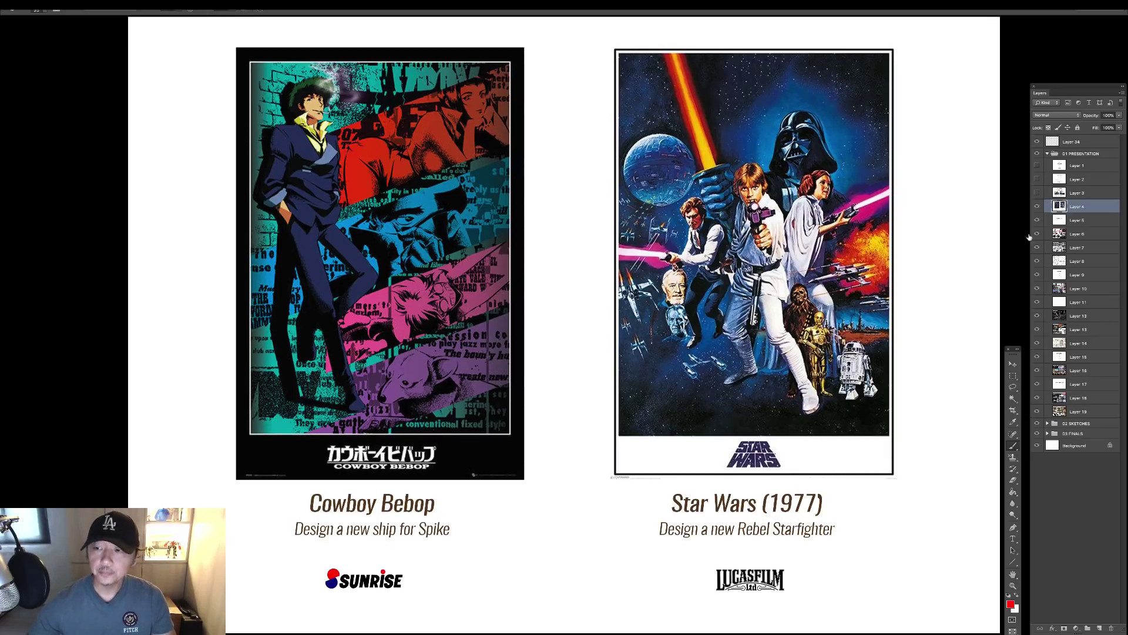
{"action": "left_click", "coordinate": [1080, 220]}
{"action": "left_click", "coordinate": [1037, 206]}
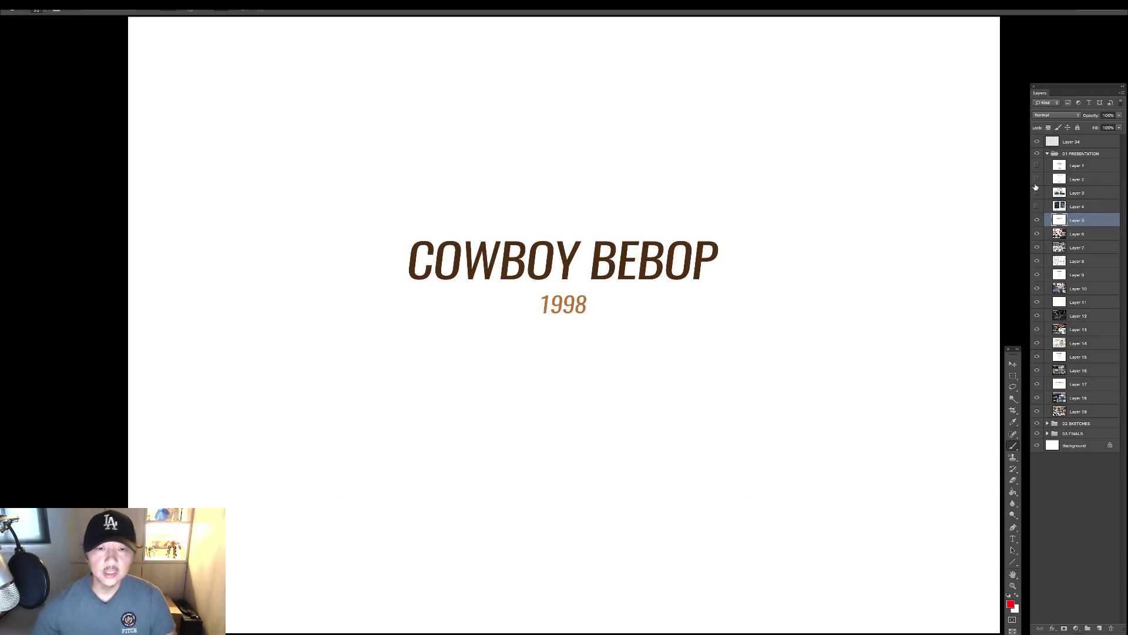
{"action": "key", "text": "Tab"}
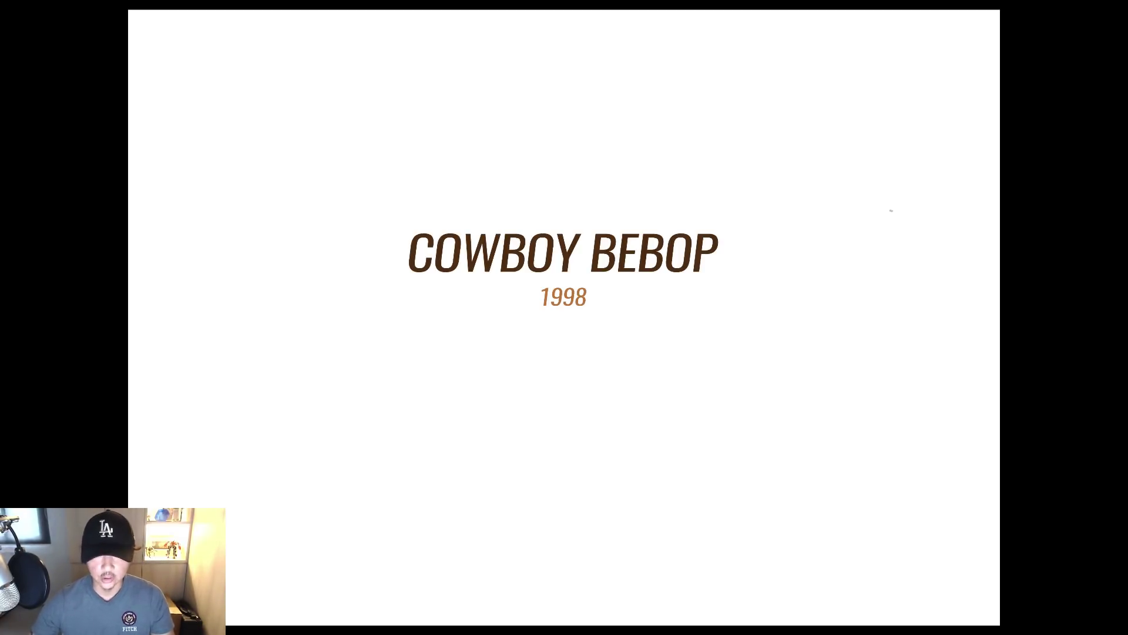
Hide Layer 5 and present the Swordfish II reference sheet on Layer 6 without the interface panels.
{"action": "key", "text": "Tab"}
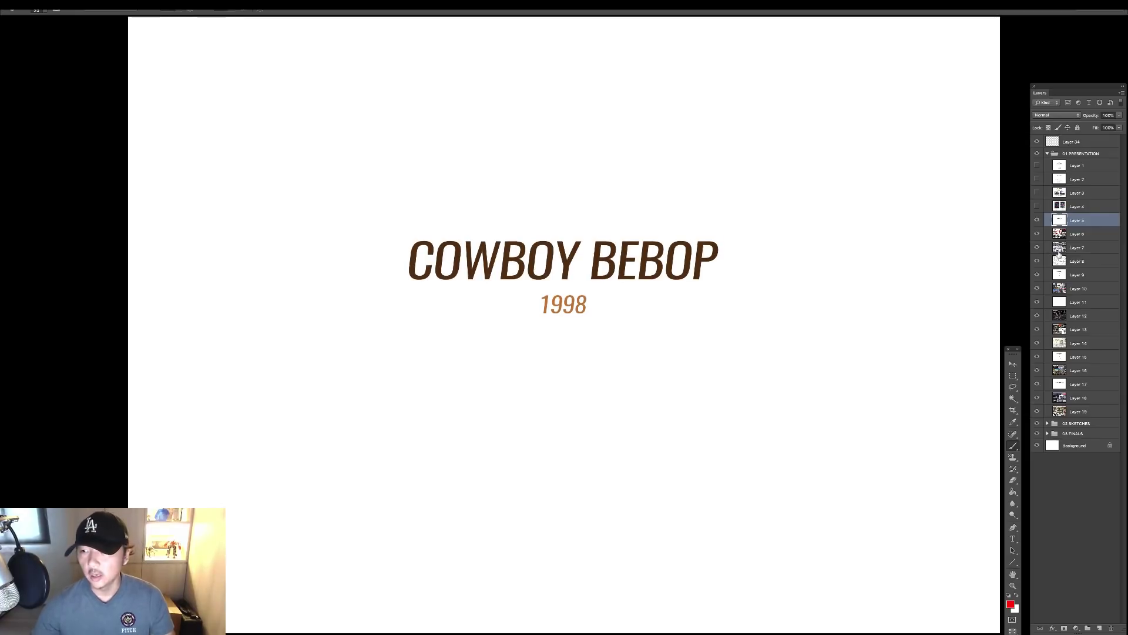
{"action": "left_click", "coordinate": [1038, 220]}
{"action": "left_click", "coordinate": [1073, 234]}
{"action": "key", "text": "Tab"}
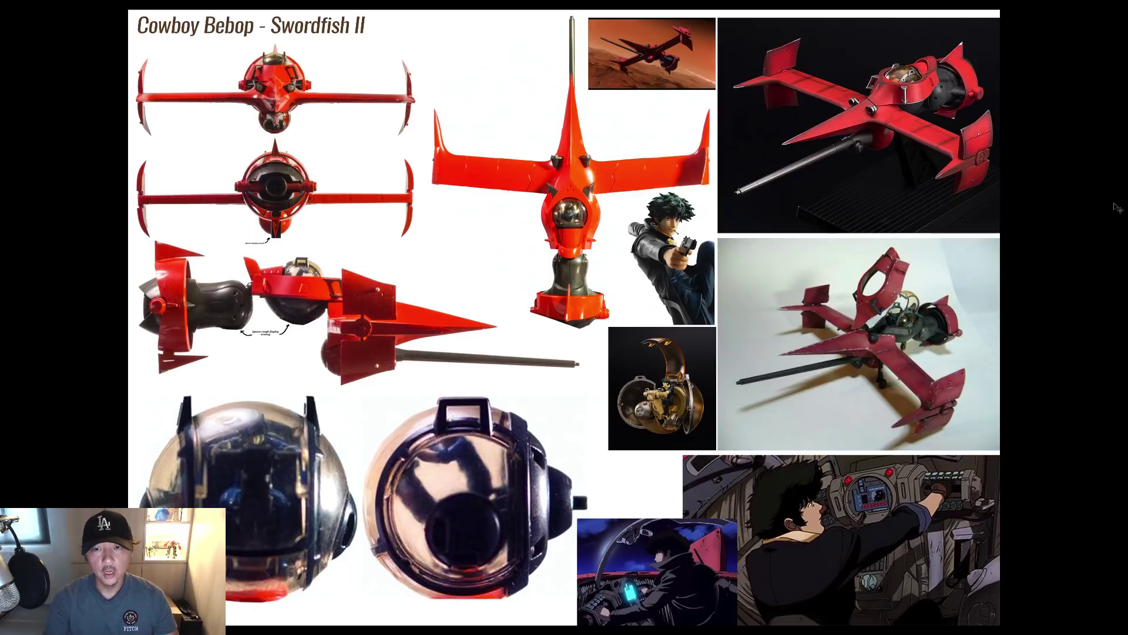
Examine the two large Swordfish II model photos up close, temporarily marking the gun mount and the open cockpit in red.
{"action": "left_click", "coordinate": [690, 228]}
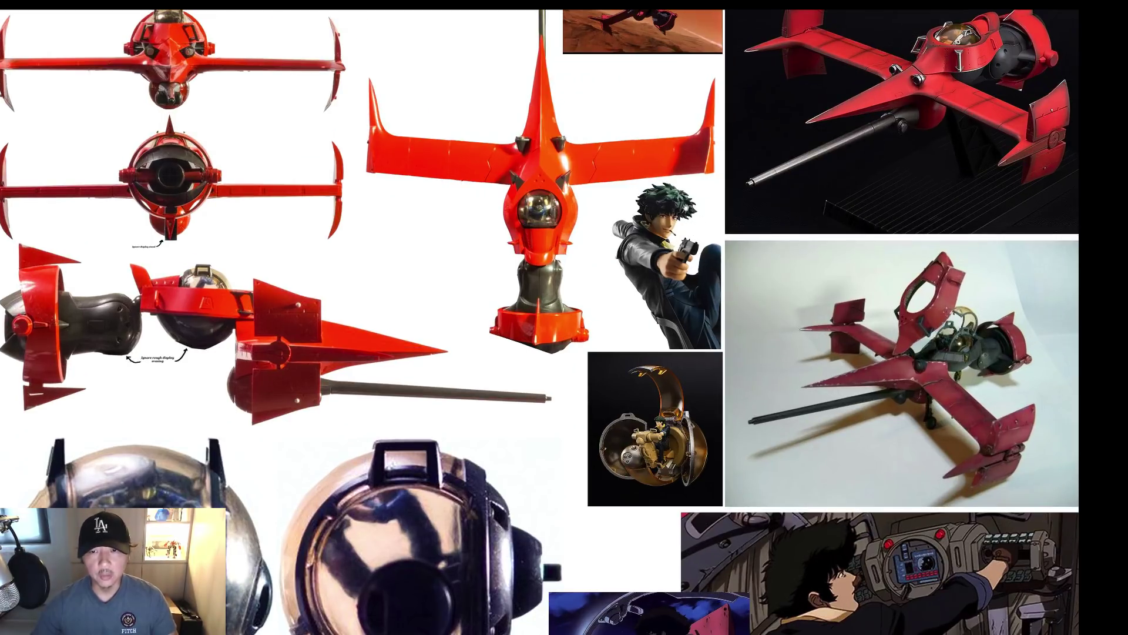
{"action": "left_click_drag", "start_coordinate": [923, 104], "coordinate": [678, 279]}
{"action": "left_click", "coordinate": [704, 175], "text": "ctrl"}
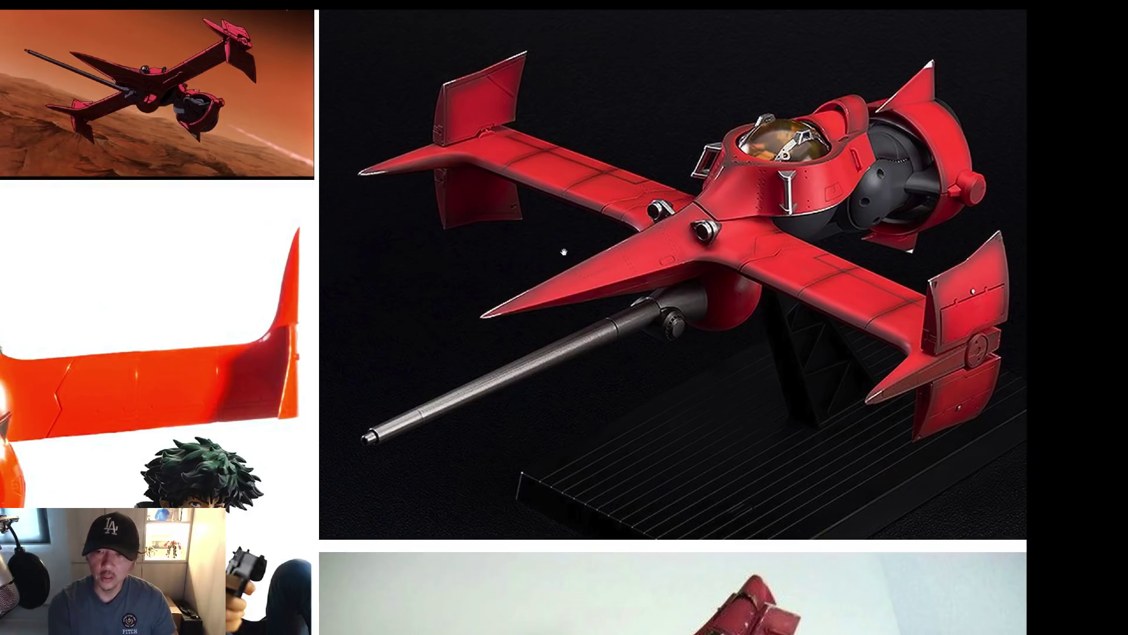
{"action": "scroll", "coordinate": [567, 247], "scroll_direction": "down", "scroll_amount": 7}
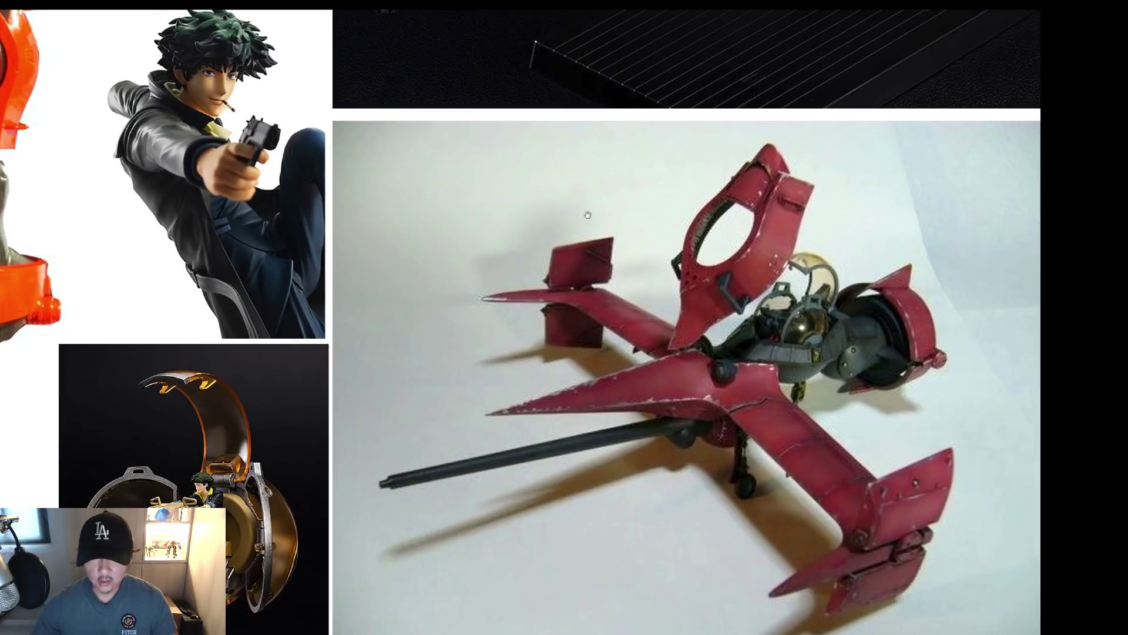
{"action": "scroll", "coordinate": [587, 215], "scroll_direction": "down", "scroll_amount": 1}
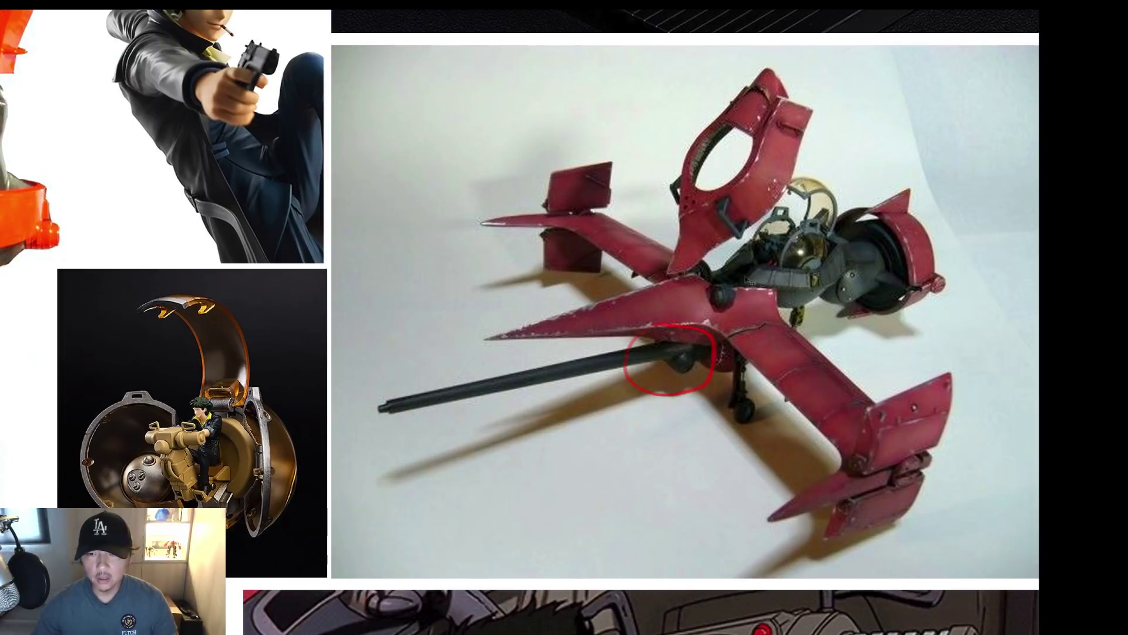
{"action": "key", "text": "ctrl+z"}
{"action": "mouse_move", "coordinate": [802, 184]}
{"action": "left_mouse_down"}
{"action": "mouse_move", "coordinate": [750, 267]}
{"action": "mouse_move", "coordinate": [850, 198]}
{"action": "mouse_move", "coordinate": [767, 212]}
{"action": "mouse_move", "coordinate": [815, 199]}
{"action": "left_mouse_up"}
{"action": "key", "text": "ctrl+z"}
{"action": "key", "text": "ctrl+z"}
Link the open cockpit pod photo to the cockpit of the open-canopy model with a temporary red arrow.
{"action": "left_click_drag", "start_coordinate": [253, 370], "coordinate": [453, 311]}
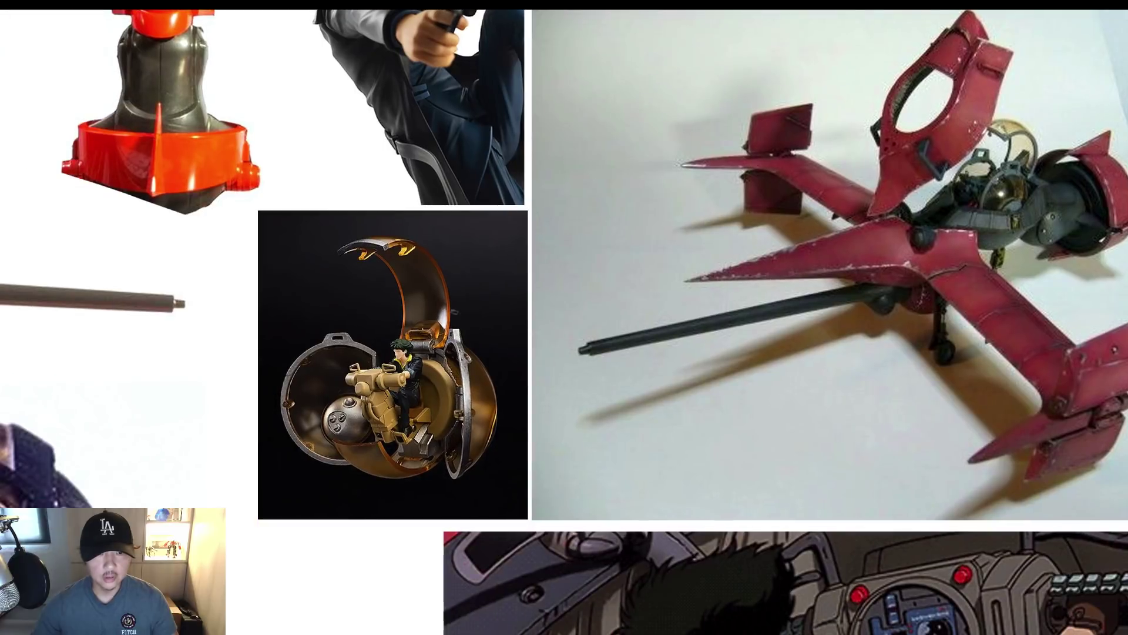
{"action": "scroll", "coordinate": [564, 317], "scroll_direction": "right", "scroll_amount": 3}
{"action": "scroll", "coordinate": [564, 318], "scroll_direction": "up", "scroll_amount": 1}
{"action": "mouse_move", "coordinate": [348, 370]}
{"action": "left_mouse_down"}
{"action": "mouse_move", "coordinate": [764, 161]}
{"action": "mouse_move", "coordinate": [868, 207]}
{"action": "left_mouse_up"}
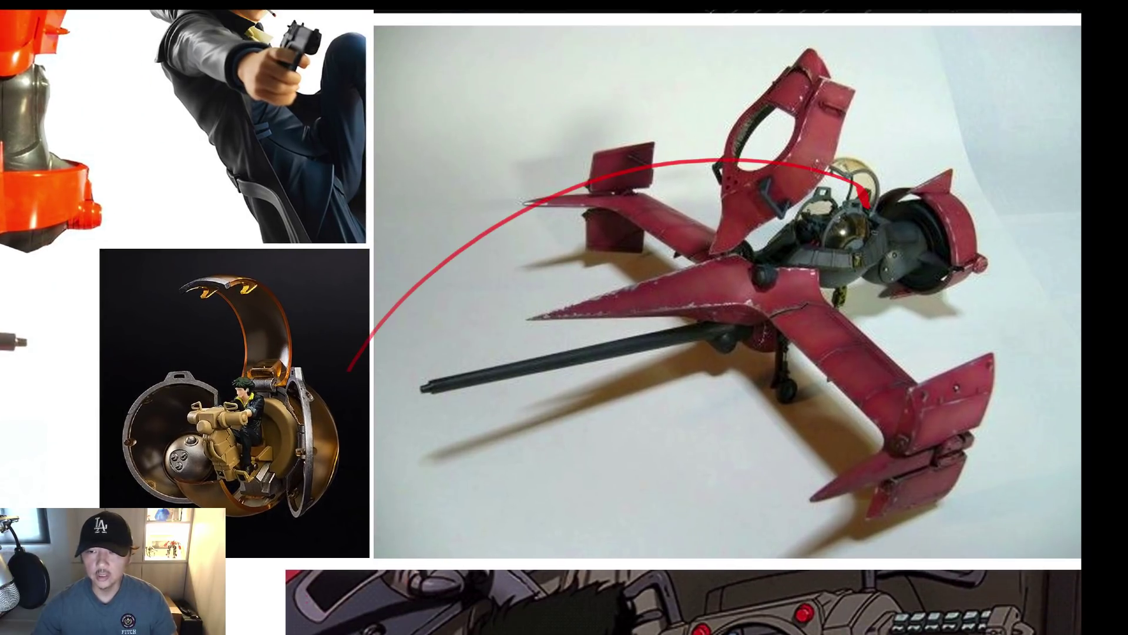
Examine the two anime cockpit stills, pointing out the pilot's controls and instrument panel with temporary red strokes.
{"action": "scroll", "coordinate": [859, 229], "scroll_direction": "down", "scroll_amount": 3}
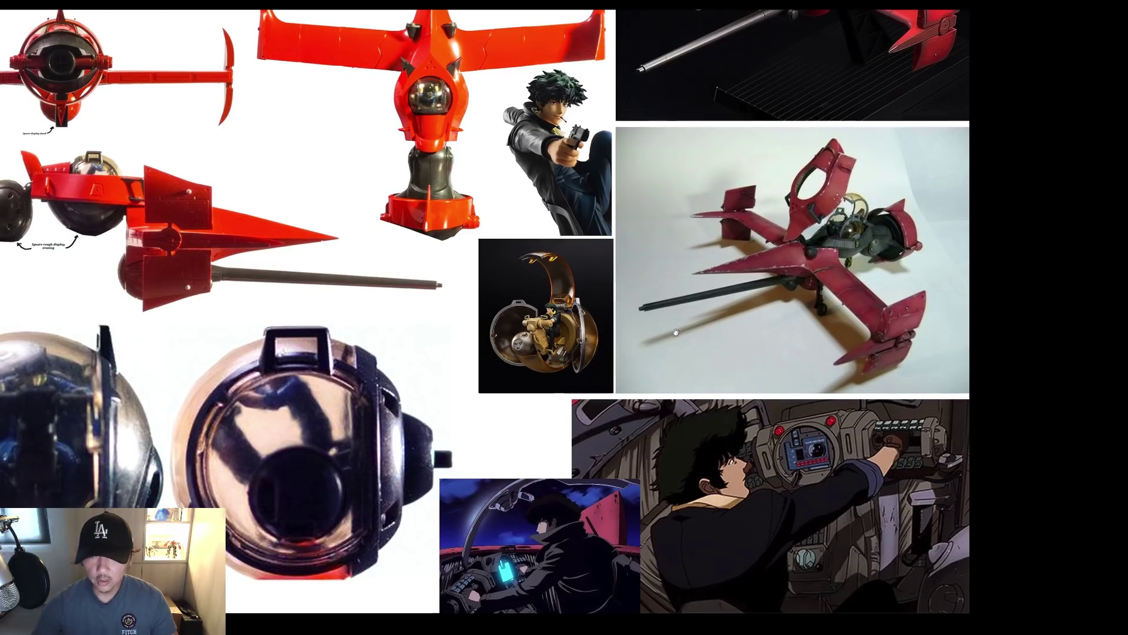
{"action": "scroll", "coordinate": [676, 332], "scroll_direction": "down", "scroll_amount": 2}
{"action": "scroll", "coordinate": [675, 332], "scroll_direction": "right", "scroll_amount": 2}
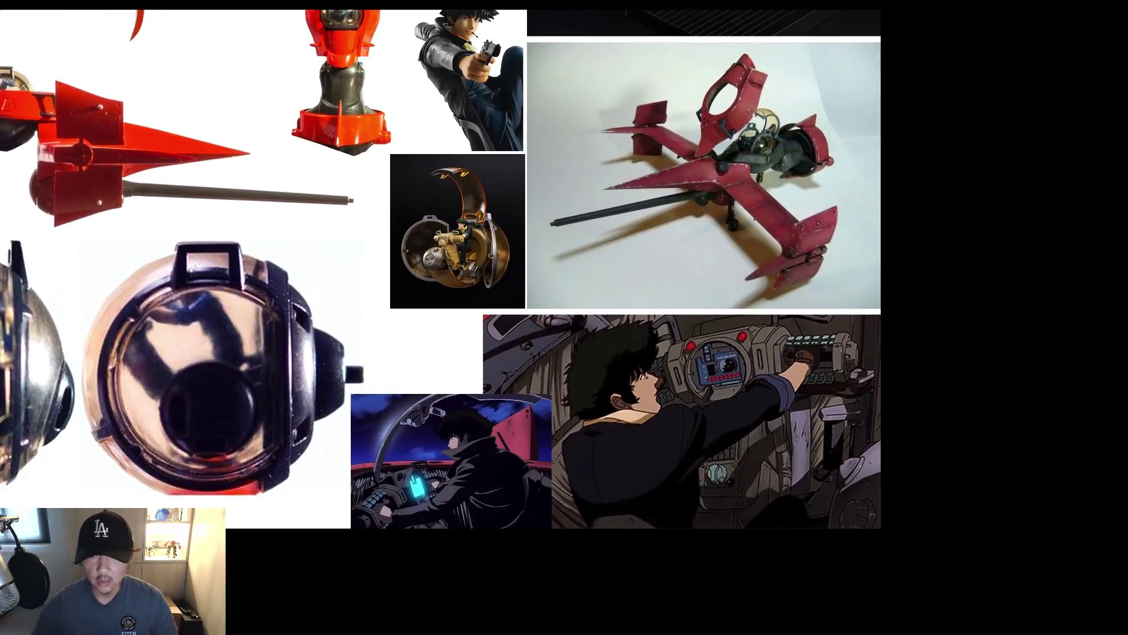
{"action": "mouse_move", "coordinate": [808, 330]}
{"action": "left_mouse_down"}
{"action": "mouse_move", "coordinate": [568, 420]}
{"action": "mouse_move", "coordinate": [802, 351]}
{"action": "left_mouse_up"}
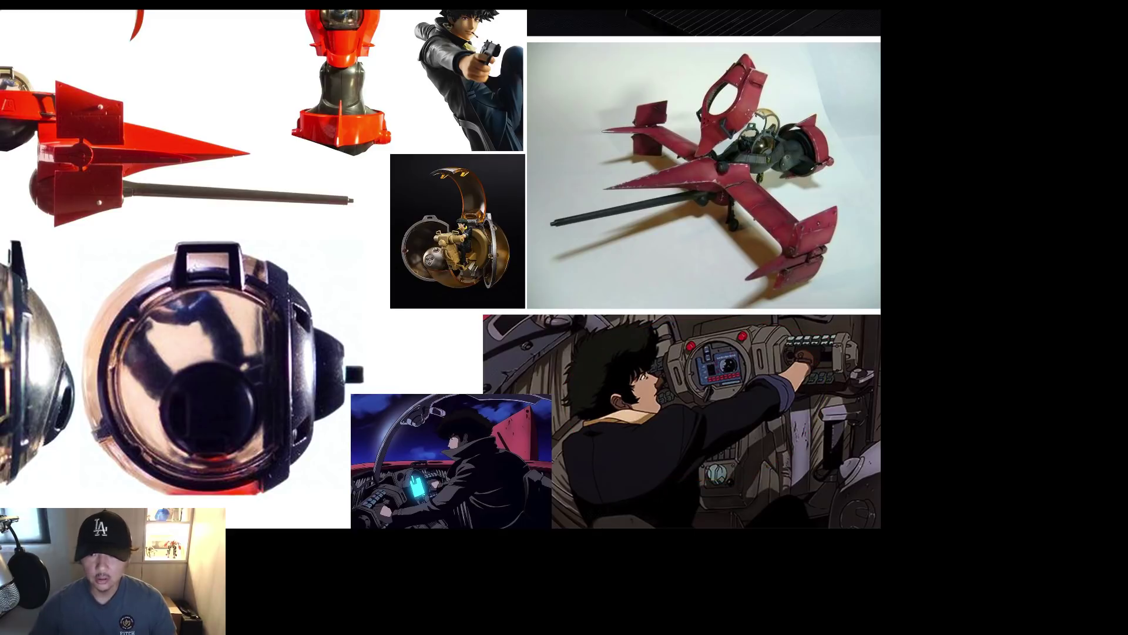
{"action": "mouse_move", "coordinate": [723, 365]}
{"action": "left_mouse_down"}
{"action": "mouse_move", "coordinate": [764, 365]}
{"action": "mouse_move", "coordinate": [638, 385]}
{"action": "left_mouse_up"}
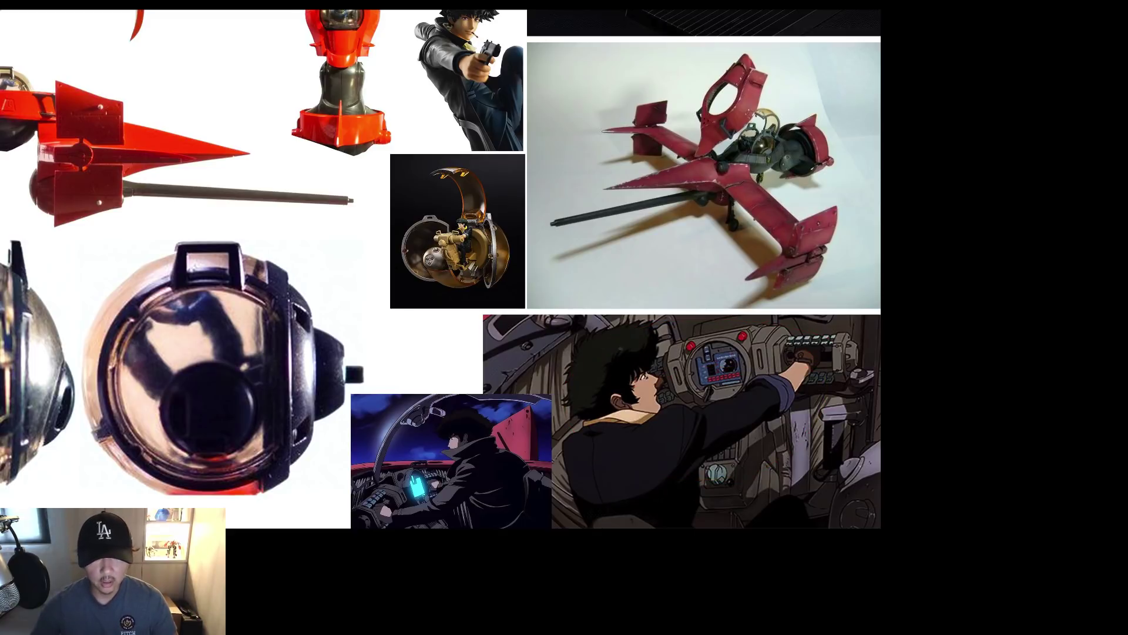
{"action": "left_click_drag", "start_coordinate": [448, 465], "coordinate": [618, 407]}
Enlarge the night-time cockpit still and temporarily circle the control console in front of the pilot in red.
{"action": "scroll", "coordinate": [617, 406], "scroll_direction": "up", "scroll_amount": 4}
{"action": "mouse_move", "coordinate": [682, 350]}
{"action": "left_mouse_down"}
{"action": "mouse_move", "coordinate": [499, 417]}
{"action": "mouse_move", "coordinate": [693, 334]}
{"action": "left_mouse_up"}
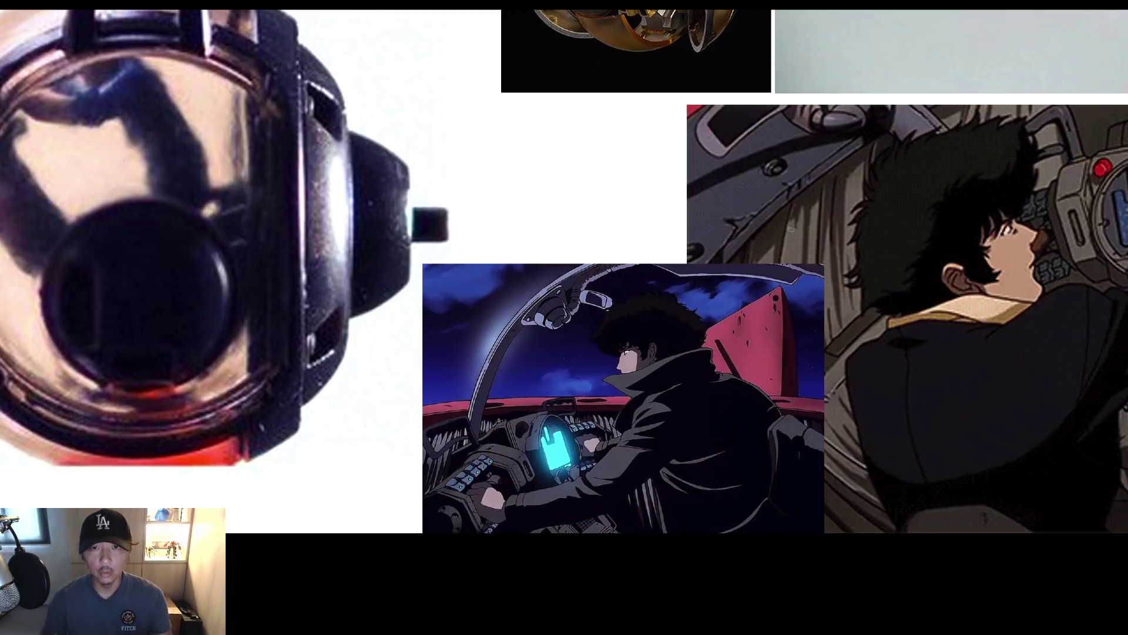
{"action": "left_click_drag", "start_coordinate": [544, 402], "coordinate": [627, 405]}
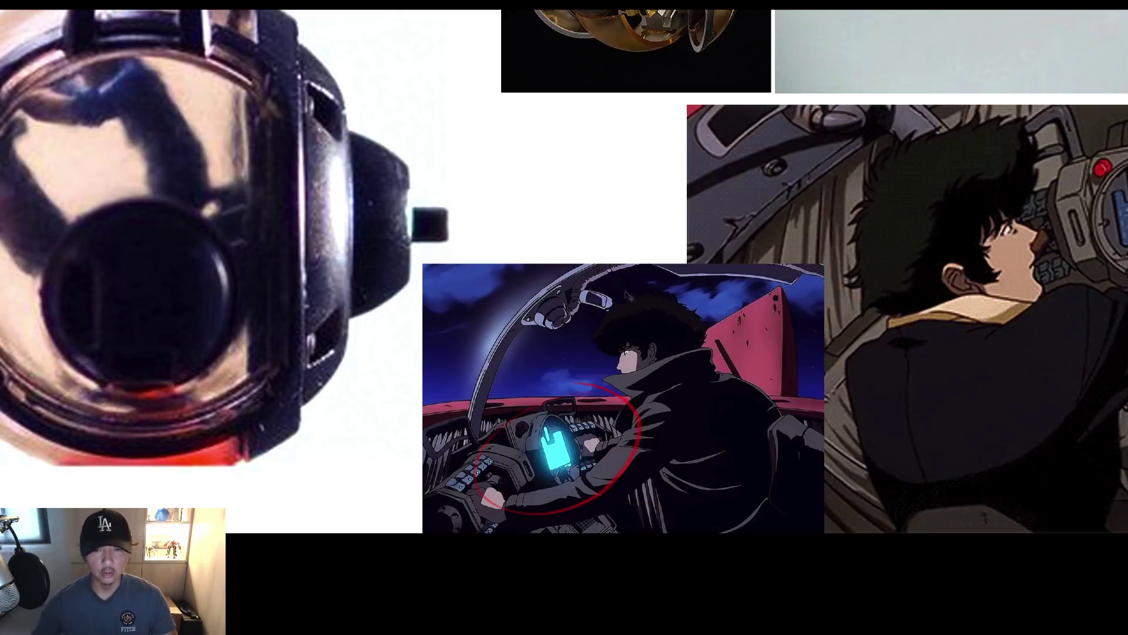
{"action": "key", "text": "ctrl+z"}
{"action": "mouse_move", "coordinate": [616, 164]}
{"action": "left_mouse_down"}
{"action": "mouse_move", "coordinate": [607, 184]}
{"action": "mouse_move", "coordinate": [592, 170]}
{"action": "left_mouse_up"}
{"action": "left_click_drag", "start_coordinate": [591, 393], "coordinate": [554, 382]}
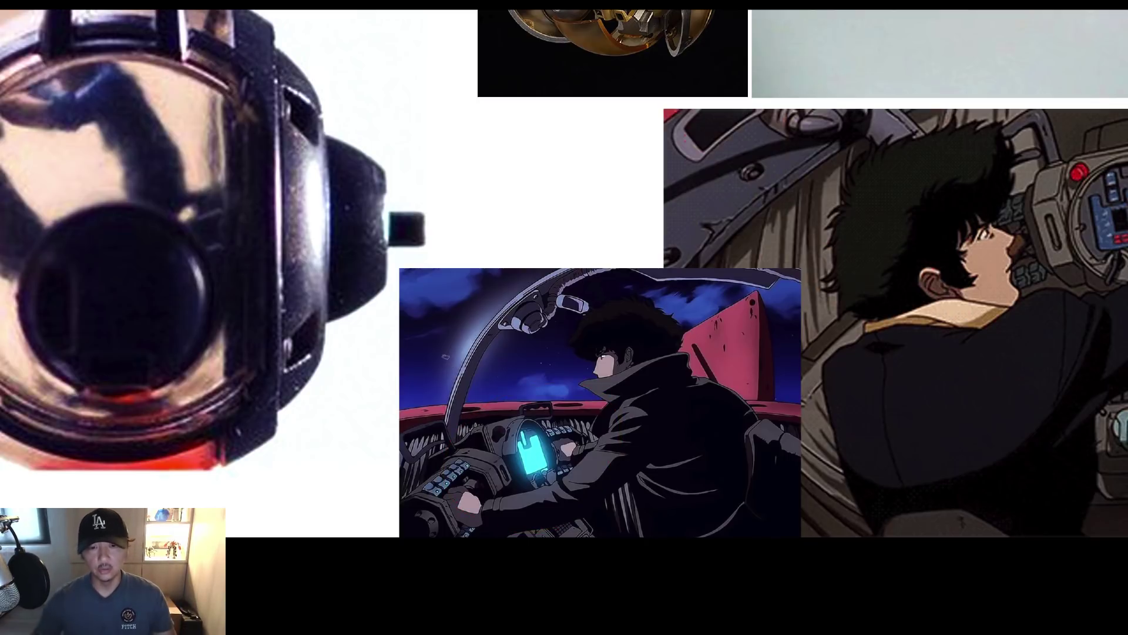
Examine the open-canopy Swordfish II model up close, temporarily circling the raised canopy and central fuselage in red.
{"action": "left_click_drag", "start_coordinate": [725, 98], "coordinate": [564, 281]}
{"action": "left_click_drag", "start_coordinate": [705, 58], "coordinate": [625, 270]}
{"action": "left_click_drag", "start_coordinate": [771, 126], "coordinate": [708, 255]}
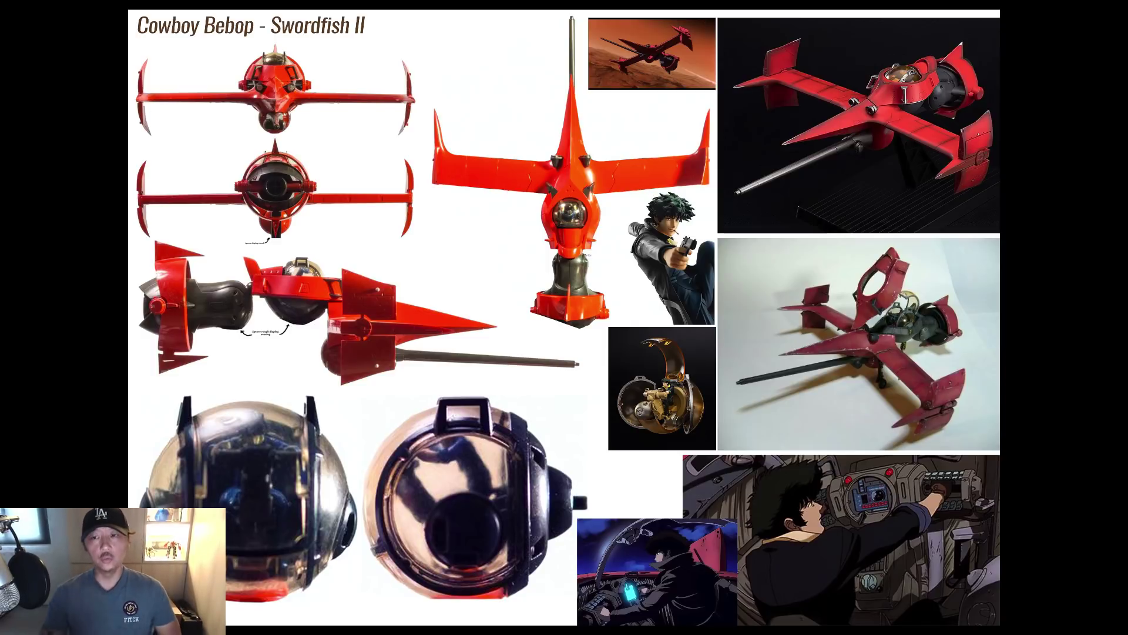
{"action": "scroll", "coordinate": [870, 313], "scroll_direction": "up", "scroll_amount": 2}
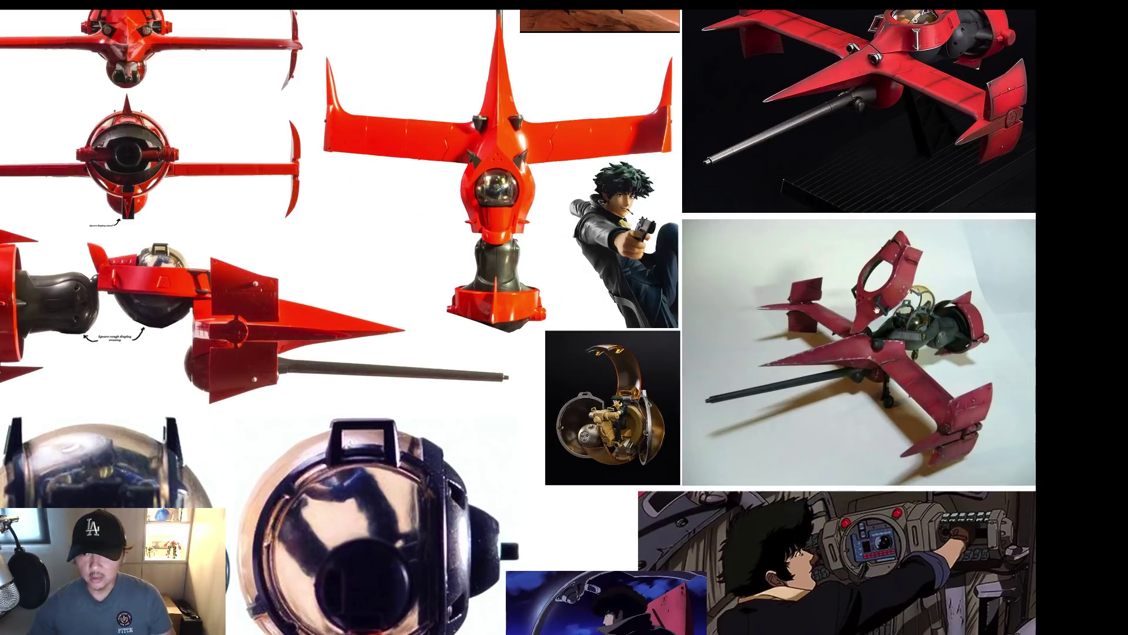
{"action": "left_click_drag", "start_coordinate": [866, 307], "coordinate": [718, 294]}
{"action": "scroll", "coordinate": [719, 293], "scroll_direction": "up", "scroll_amount": 4}
{"action": "left_click_drag", "start_coordinate": [565, 289], "coordinate": [632, 298]}
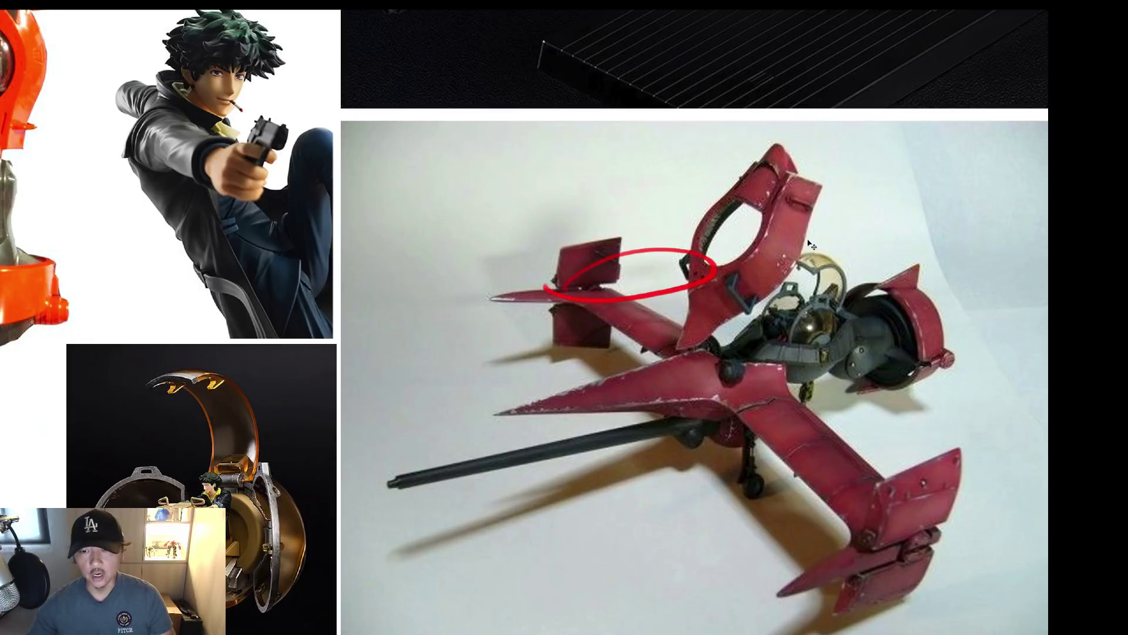
{"action": "mouse_move", "coordinate": [674, 413]}
{"action": "left_mouse_down"}
{"action": "mouse_move", "coordinate": [476, 506]}
{"action": "mouse_move", "coordinate": [721, 451]}
{"action": "left_mouse_up"}
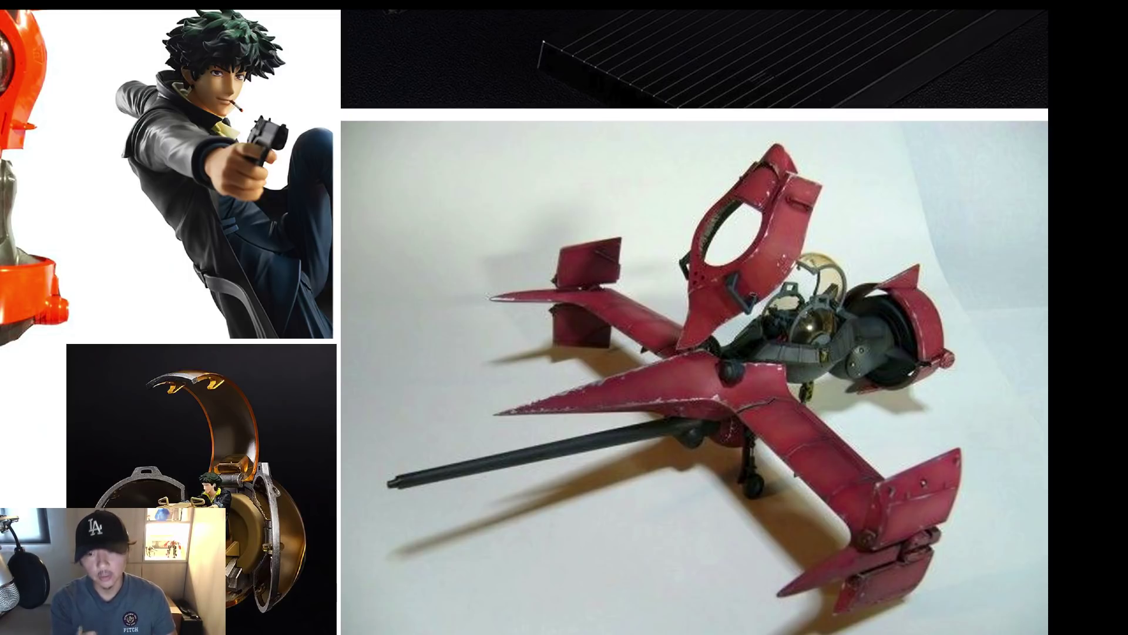
{"action": "mouse_move", "coordinate": [699, 256]}
{"action": "left_mouse_down"}
{"action": "mouse_move", "coordinate": [606, 453]}
{"action": "mouse_move", "coordinate": [734, 259]}
{"action": "left_mouse_up"}
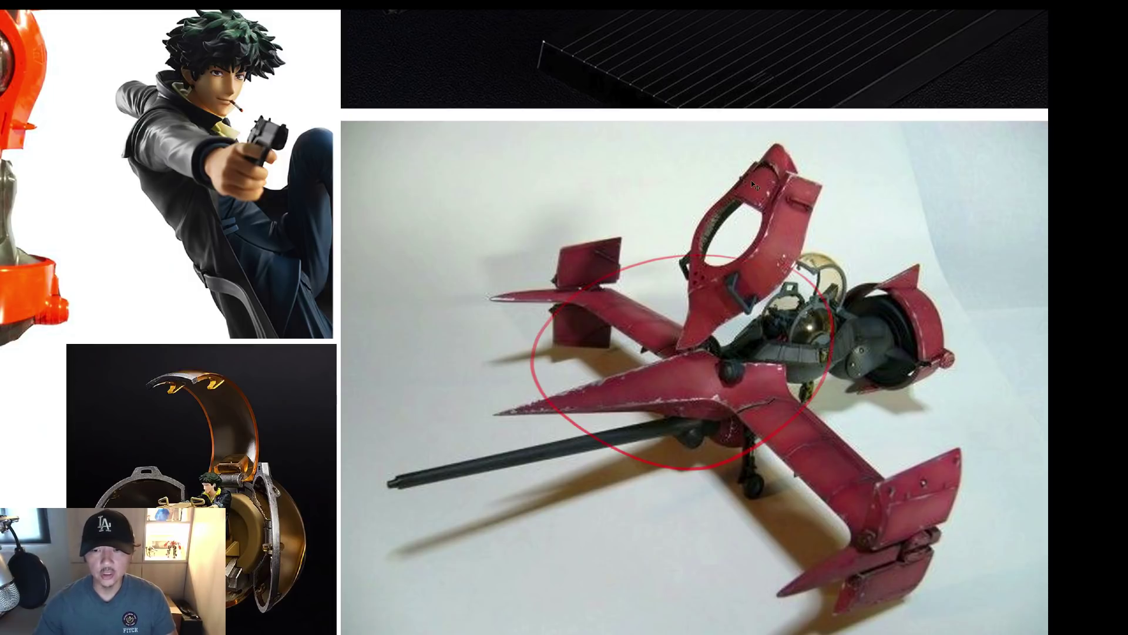
{"action": "key", "text": "Escape"}
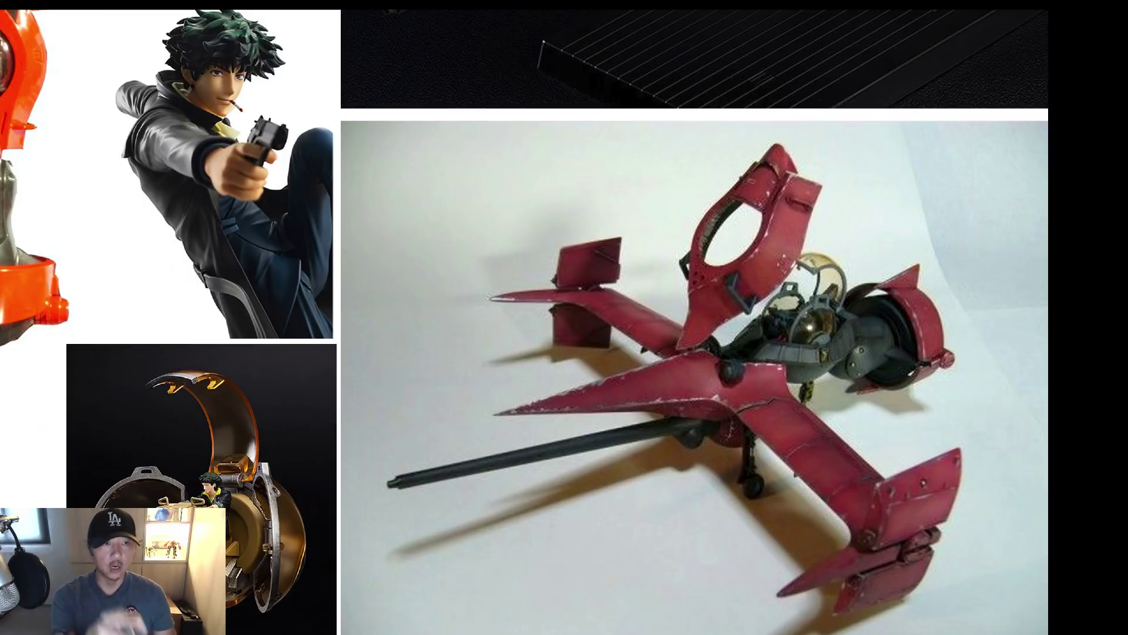
{"action": "scroll", "coordinate": [579, 253], "scroll_direction": "down", "scroll_amount": 3}
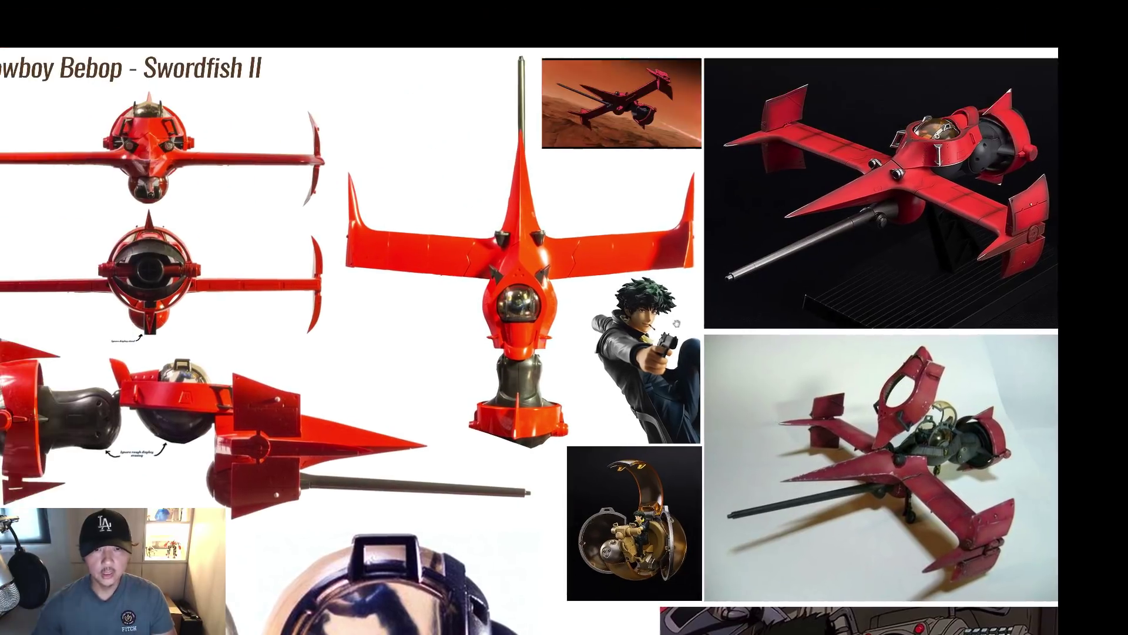
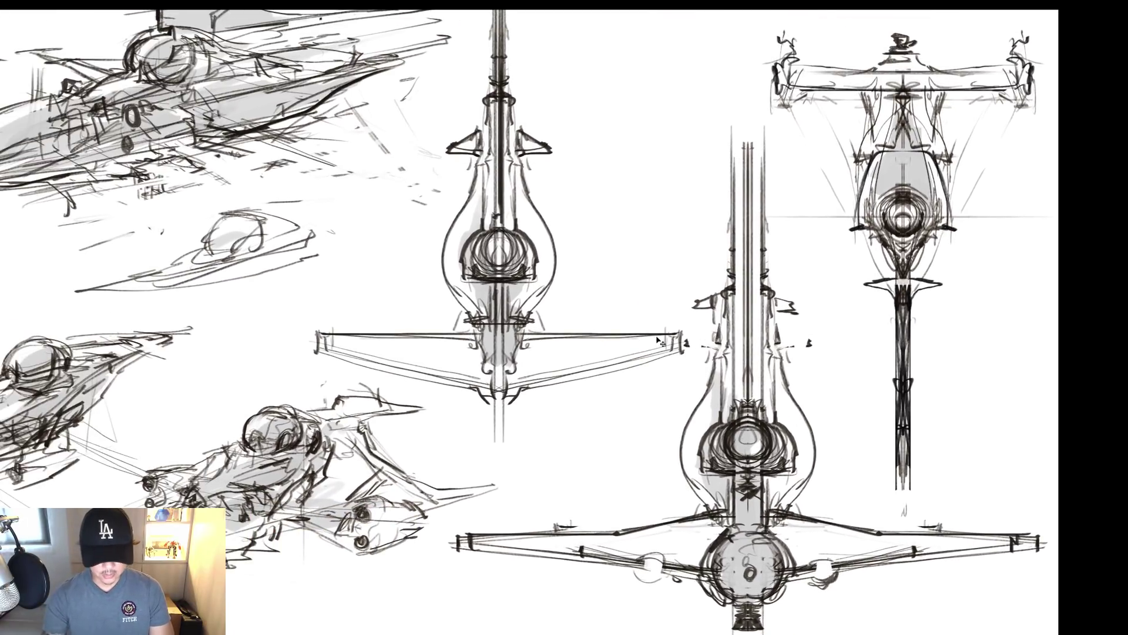
Hide the Layer 21 sketch sheet and select Layer 22 to present the next page of ship sketches.
{"action": "key", "text": "ctrl+0"}
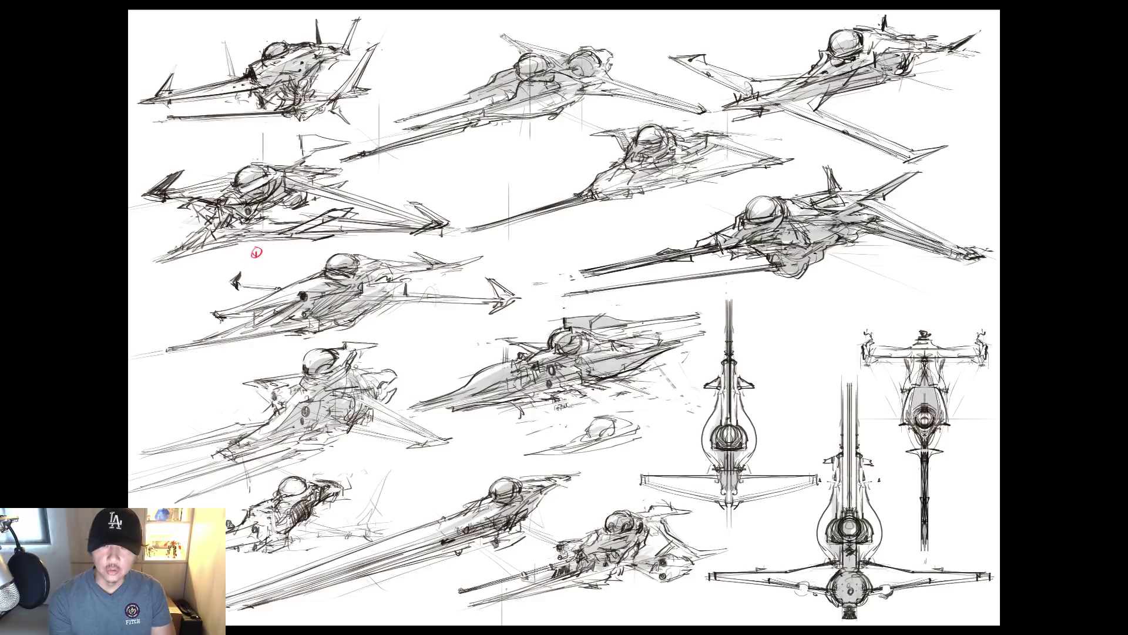
{"action": "key", "text": "Tab"}
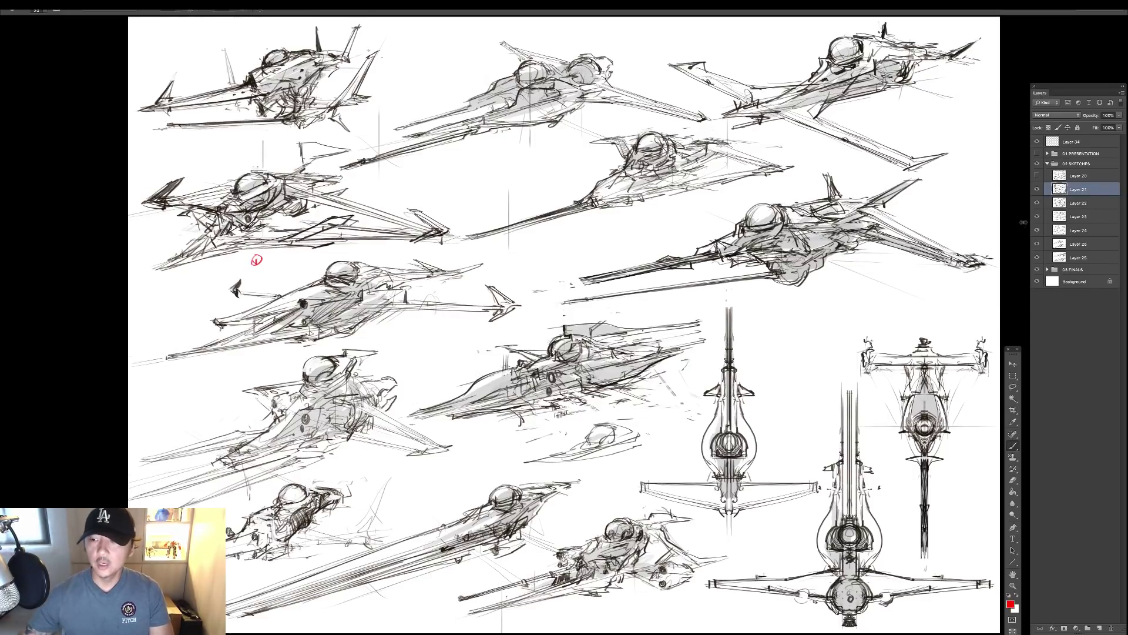
{"action": "left_click", "coordinate": [1037, 189]}
{"action": "left_click", "coordinate": [1079, 204]}
{"action": "key", "text": "Tab"}
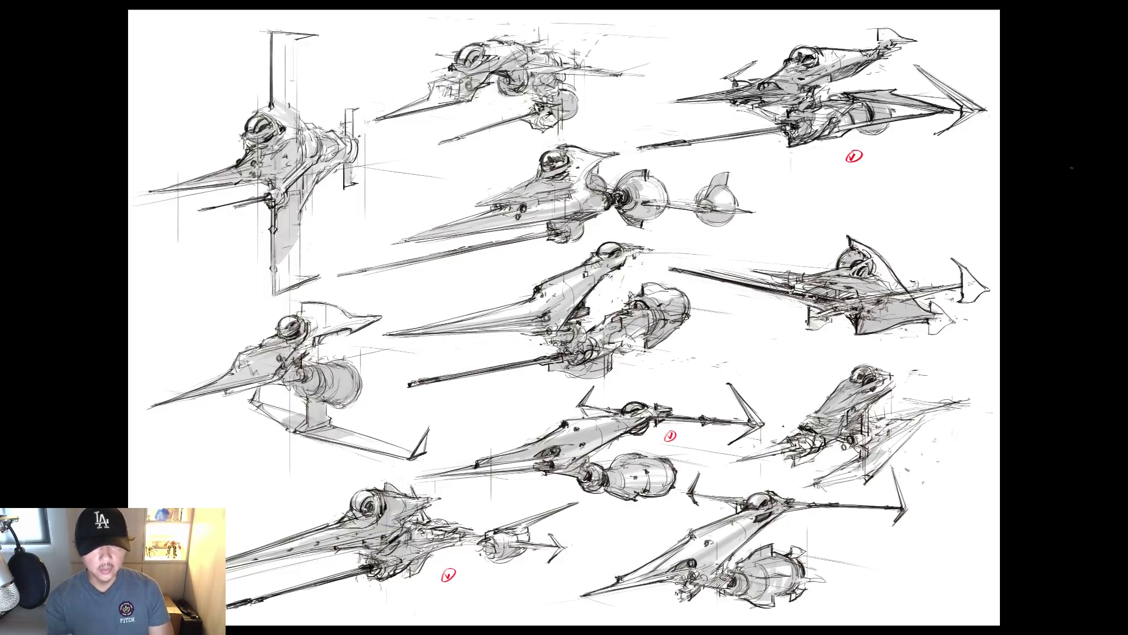
Examine the red-marked ship sketches on the lower half of the sheet up close, then return to the full page.
{"action": "scroll", "coordinate": [595, 379], "scroll_direction": "up", "scroll_amount": 2}
{"action": "mouse_move", "coordinate": [581, 444]}
{"action": "left_mouse_down"}
{"action": "mouse_move", "coordinate": [609, 358]}
{"action": "mouse_move", "coordinate": [661, 356]}
{"action": "mouse_move", "coordinate": [672, 327]}
{"action": "mouse_move", "coordinate": [642, 327]}
{"action": "left_mouse_up"}
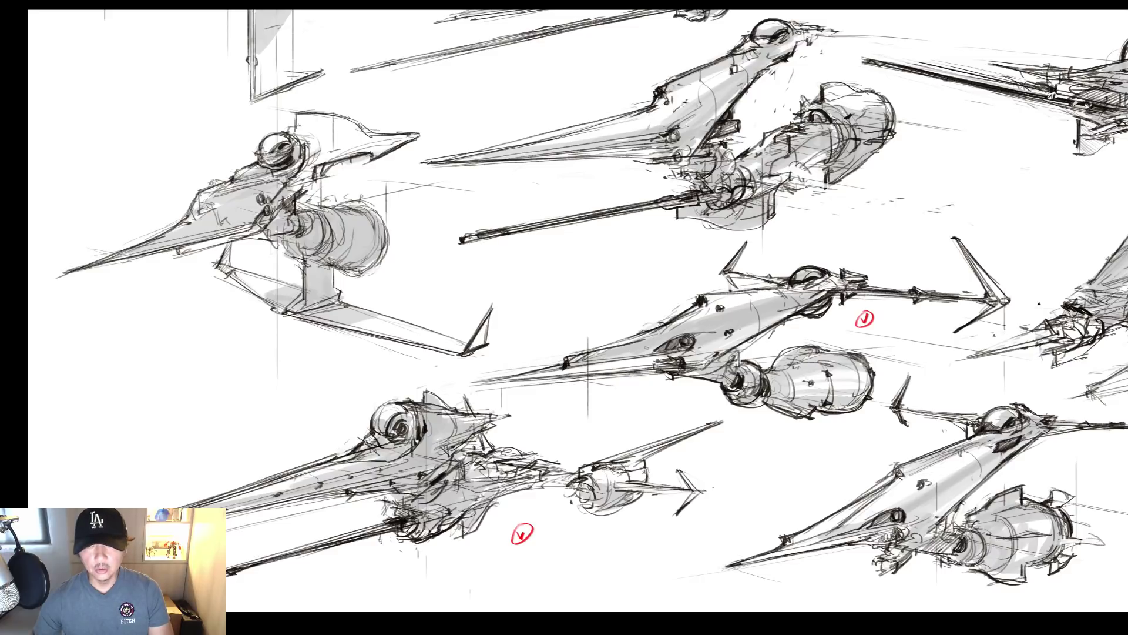
{"action": "left_click_drag", "start_coordinate": [782, 297], "coordinate": [720, 309]}
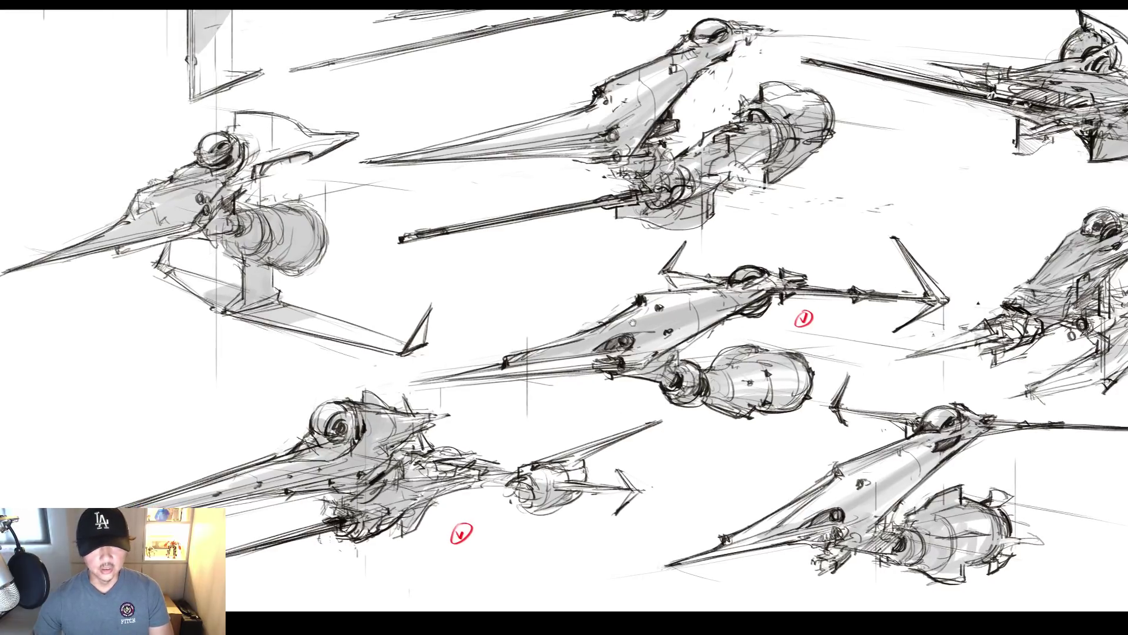
{"action": "scroll", "coordinate": [632, 322], "scroll_direction": "down", "scroll_amount": 3}
{"action": "mouse_move", "coordinate": [673, 334]}
{"action": "left_mouse_down"}
{"action": "mouse_move", "coordinate": [635, 341]}
{"action": "mouse_move", "coordinate": [633, 378]}
{"action": "mouse_move", "coordinate": [653, 340]}
{"action": "left_mouse_up"}
{"action": "key", "text": "ctrl+0"}
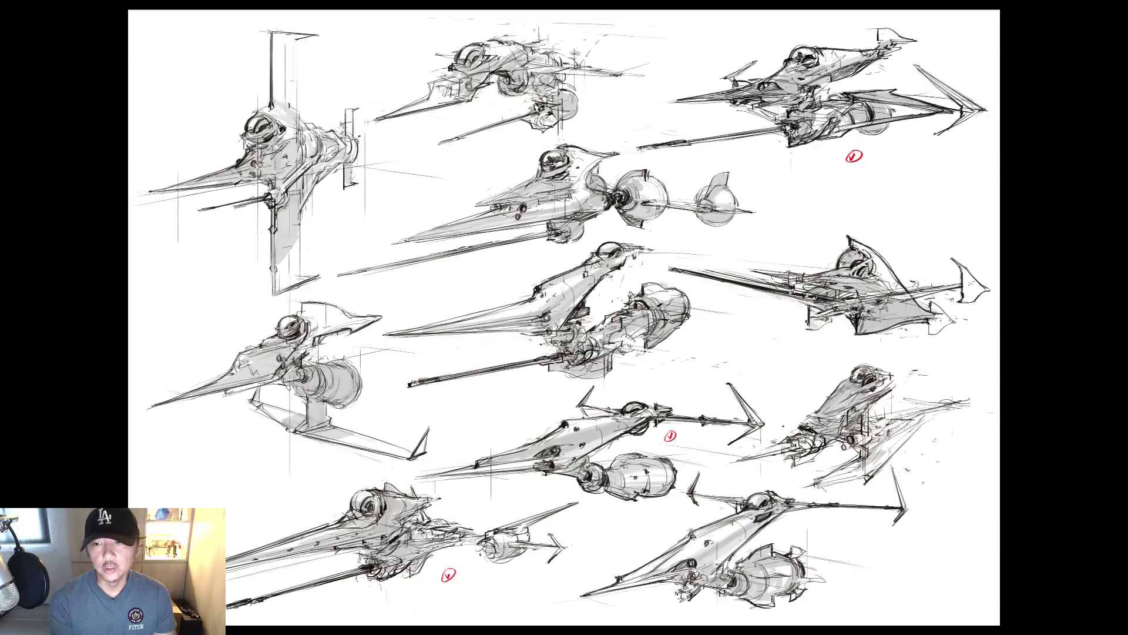
Hide Layer 22 to reveal the next sketch sheet and make the topmost layer active for annotations.
{"action": "key", "text": "Tab"}
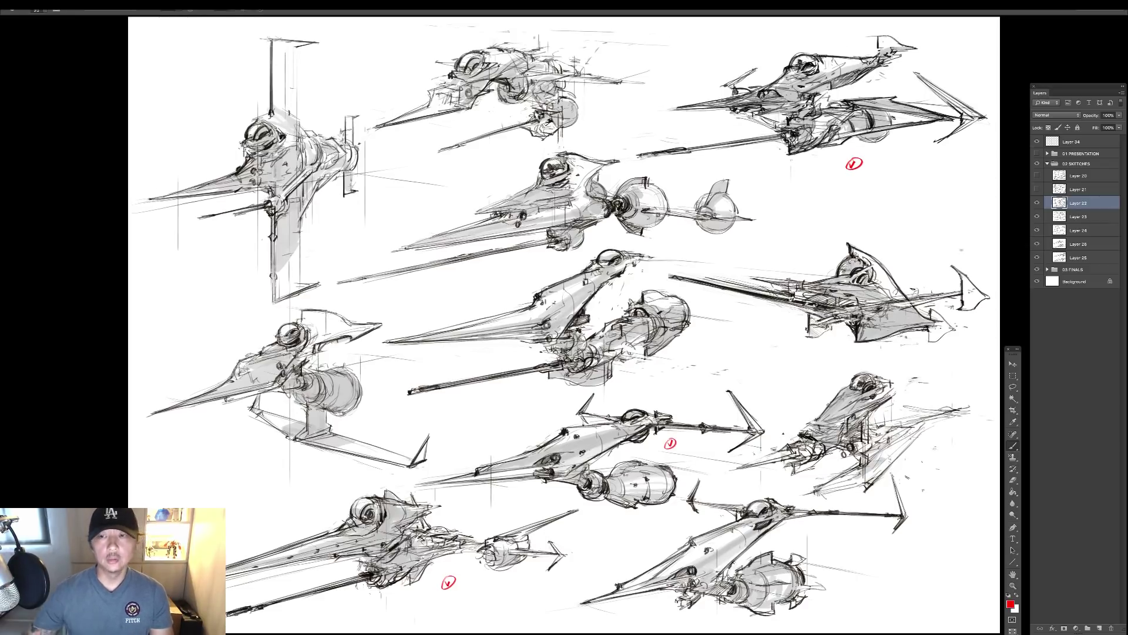
{"action": "left_click", "coordinate": [1037, 202]}
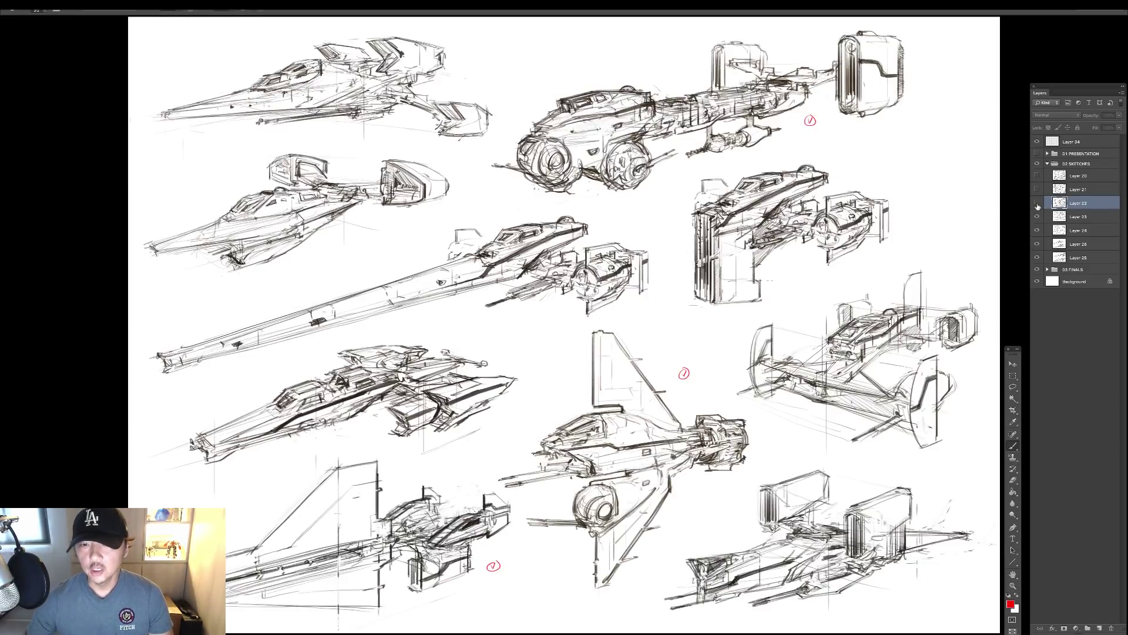
{"action": "key", "text": "Tab"}
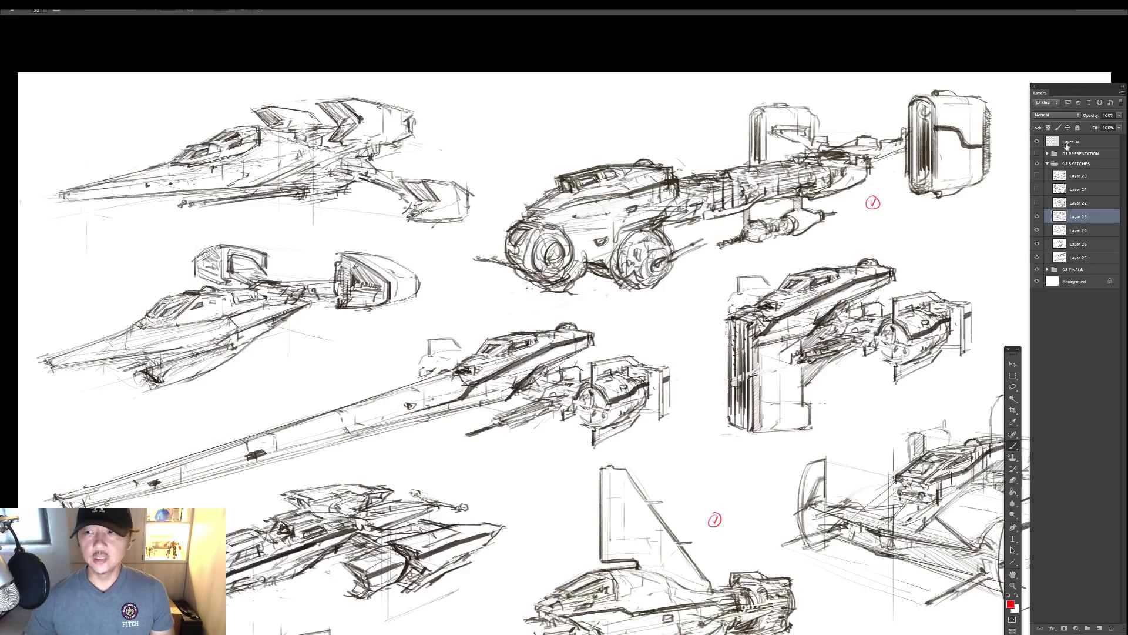
{"action": "double_click", "coordinate": [1056, 143]}
{"action": "left_click_drag", "start_coordinate": [416, 161], "coordinate": [599, 177]}
{"action": "left_click", "coordinate": [681, 224]}
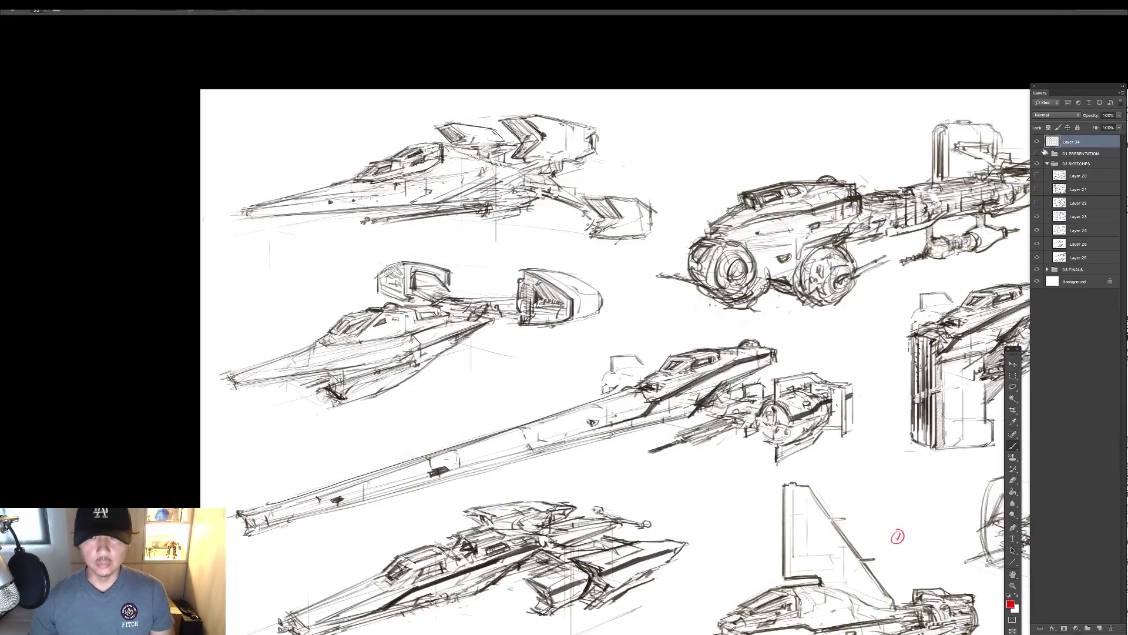
Temporarily mark the first two fighter sketches with large red circles, undoing each stroke.
{"action": "mouse_move", "coordinate": [582, 140]}
{"action": "left_mouse_down"}
{"action": "mouse_move", "coordinate": [485, 131]}
{"action": "mouse_move", "coordinate": [629, 202]}
{"action": "mouse_move", "coordinate": [565, 133]}
{"action": "left_mouse_up"}
{"action": "key", "text": "ctrl+z"}
{"action": "left_click_drag", "start_coordinate": [405, 179], "coordinate": [570, 178]}
{"action": "key", "text": "super+z"}
{"action": "scroll", "coordinate": [488, 181], "scroll_direction": "up", "scroll_amount": 3}
{"action": "mouse_move", "coordinate": [512, 135]}
{"action": "left_mouse_down"}
{"action": "mouse_move", "coordinate": [402, 372]}
{"action": "mouse_move", "coordinate": [523, 146]}
{"action": "mouse_move", "coordinate": [447, 169]}
{"action": "left_mouse_up"}
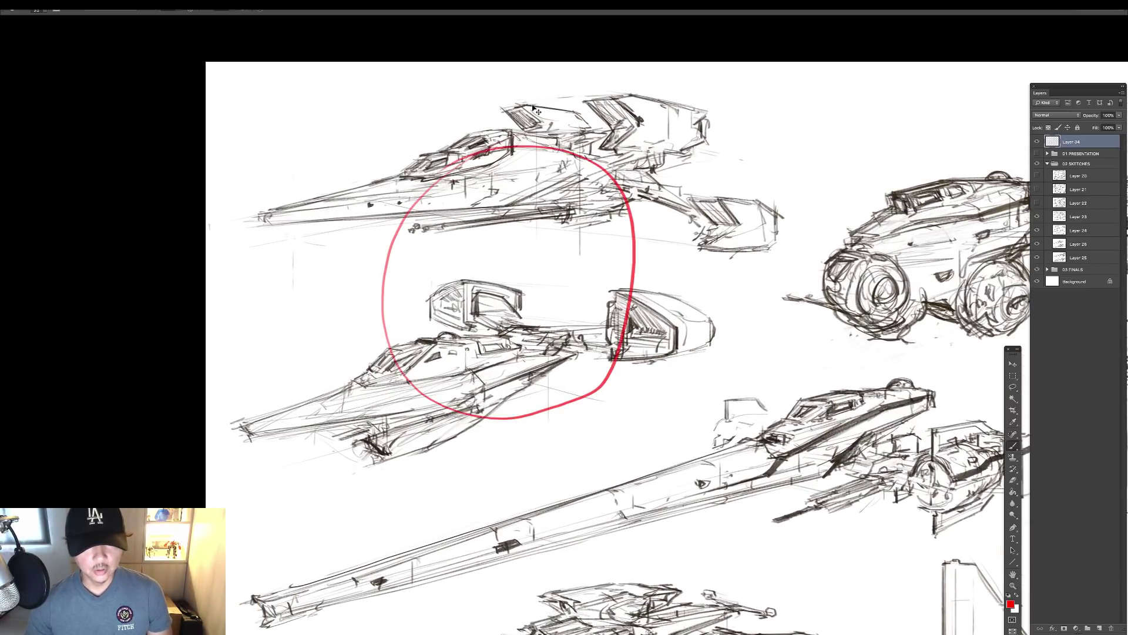
{"action": "key", "text": "ctrl+z"}
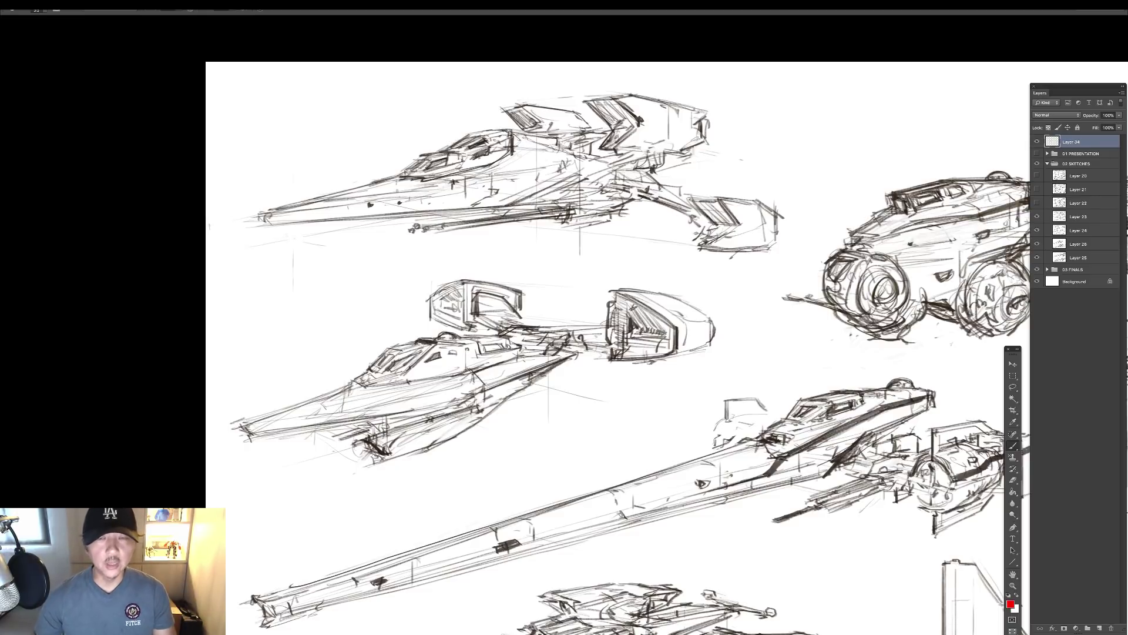
{"action": "mouse_move", "coordinate": [492, 136]}
{"action": "left_mouse_down"}
{"action": "mouse_move", "coordinate": [565, 196]}
{"action": "mouse_move", "coordinate": [512, 167]}
{"action": "left_mouse_up"}
{"action": "key", "text": "ctrl+z"}
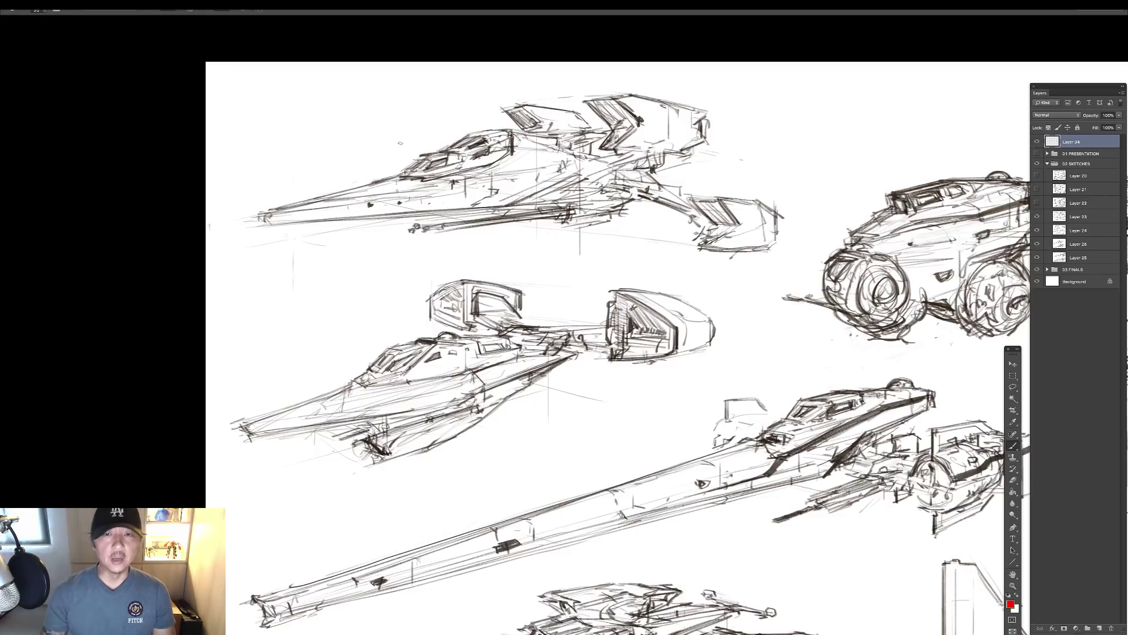
{"action": "mouse_move", "coordinate": [517, 171]}
{"action": "left_mouse_down"}
{"action": "mouse_move", "coordinate": [582, 169]}
{"action": "mouse_move", "coordinate": [526, 163]}
{"action": "left_mouse_up"}
{"action": "key", "text": "ctrl+z"}
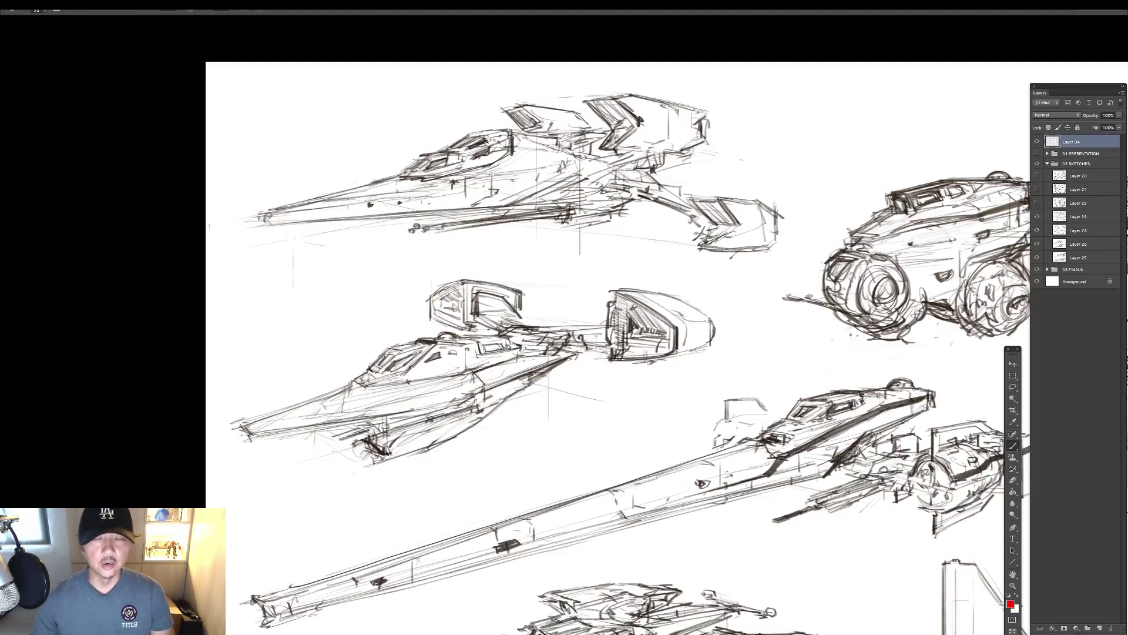
{"action": "mouse_move", "coordinate": [517, 155]}
{"action": "left_mouse_down"}
{"action": "mouse_move", "coordinate": [419, 336]}
{"action": "mouse_move", "coordinate": [523, 157]}
{"action": "left_mouse_up"}
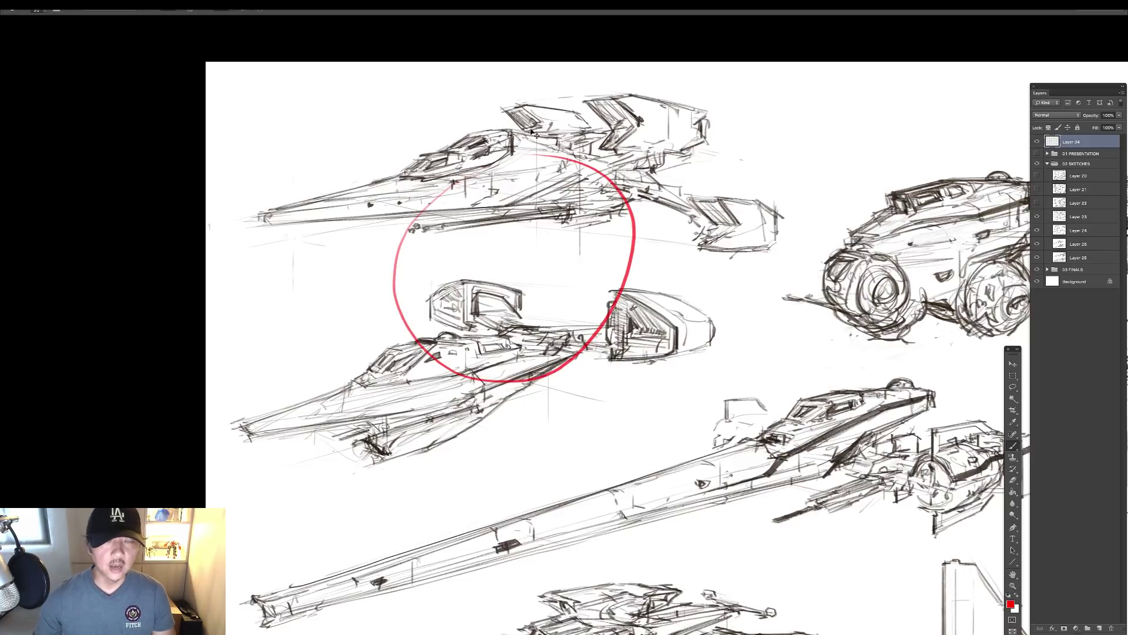
{"action": "key", "text": "super+z"}
{"action": "left_click_drag", "start_coordinate": [677, 298], "coordinate": [650, 279]}
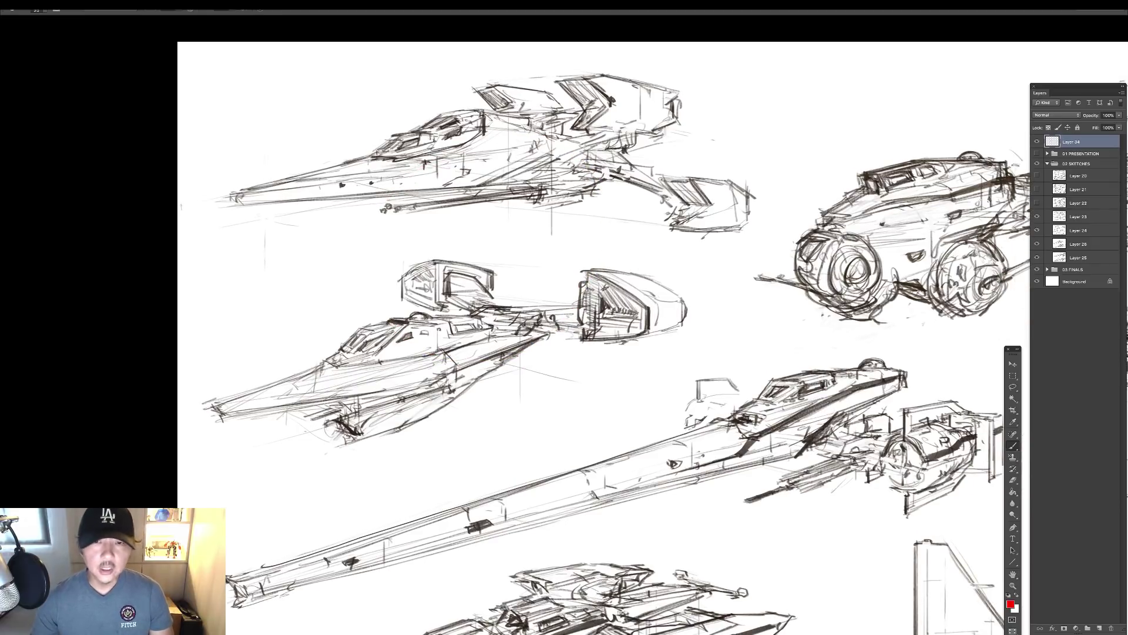
{"action": "left_click_drag", "start_coordinate": [495, 163], "coordinate": [581, 181]}
{"action": "key", "text": "ctrl+z"}
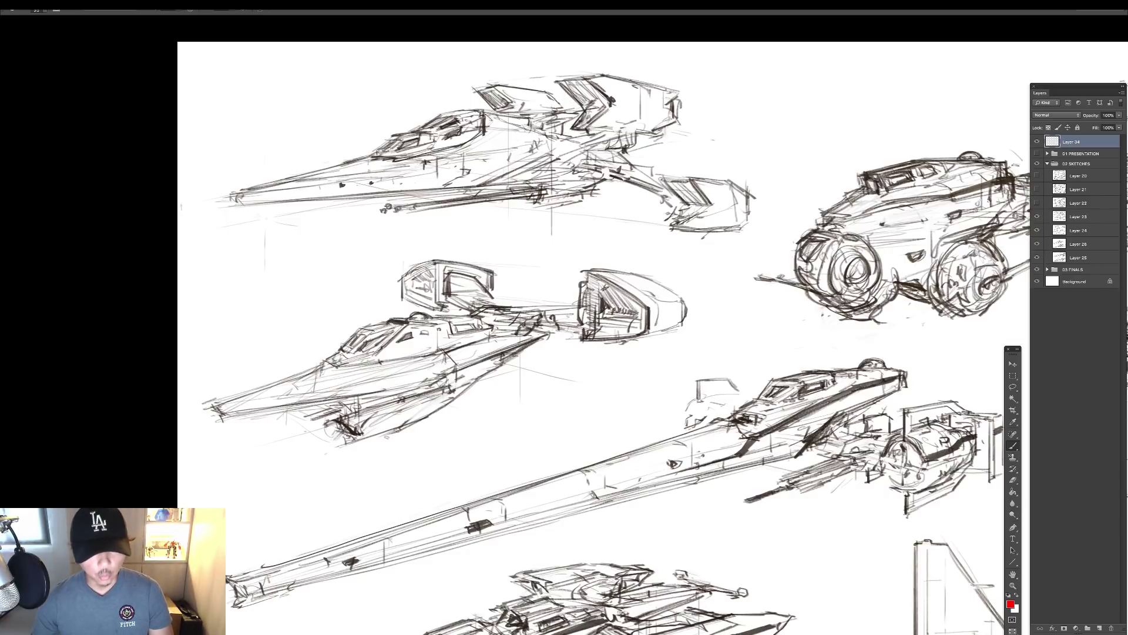
Trace the upper and lower contours of the second fighter sketch with temporary red curves, undoing each one.
{"action": "mouse_move", "coordinate": [369, 447]}
{"action": "left_mouse_down"}
{"action": "mouse_move", "coordinate": [429, 431]}
{"action": "mouse_move", "coordinate": [547, 354]}
{"action": "left_mouse_up"}
{"action": "key", "text": "ctrl+z"}
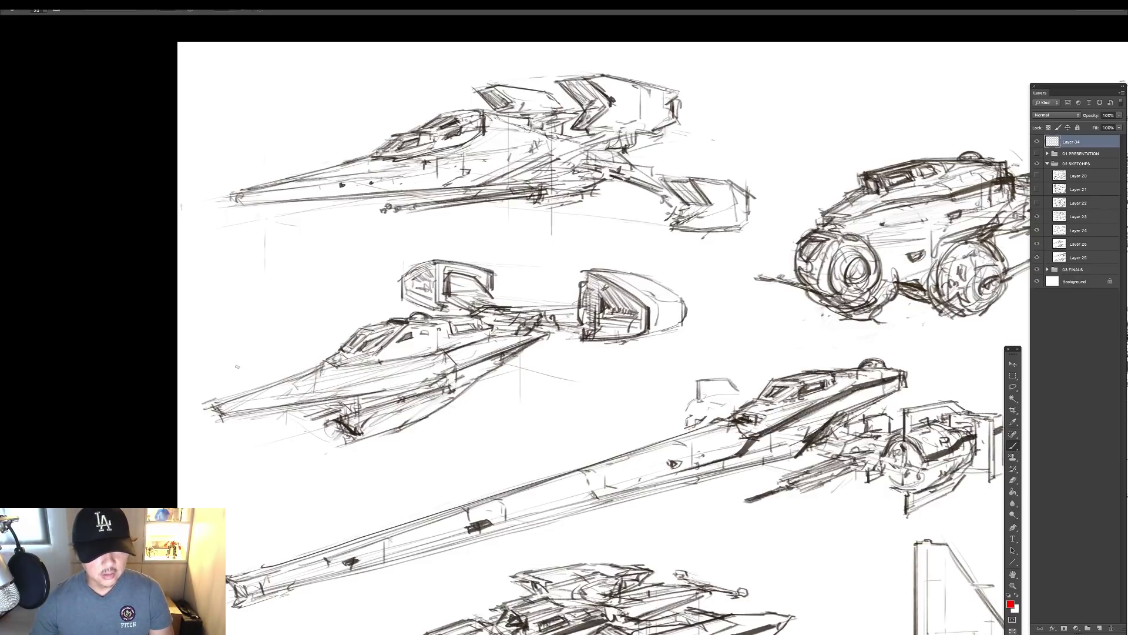
{"action": "mouse_move", "coordinate": [231, 373]}
{"action": "left_mouse_down"}
{"action": "mouse_move", "coordinate": [267, 364]}
{"action": "mouse_move", "coordinate": [362, 309]}
{"action": "mouse_move", "coordinate": [561, 294]}
{"action": "left_mouse_up"}
{"action": "key", "text": "ctrl+z"}
{"action": "left_click_drag", "start_coordinate": [222, 373], "coordinate": [528, 292]}
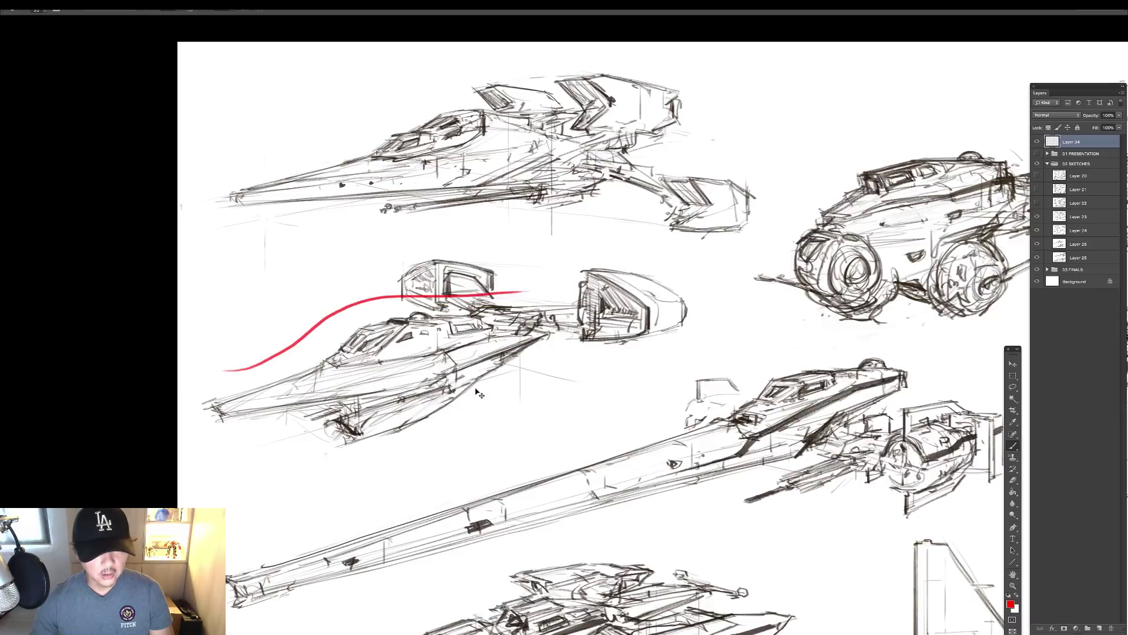
{"action": "key", "text": "ctrl+z"}
{"action": "left_click_drag", "start_coordinate": [367, 465], "coordinate": [564, 350]}
{"action": "key", "text": "ctrl+z"}
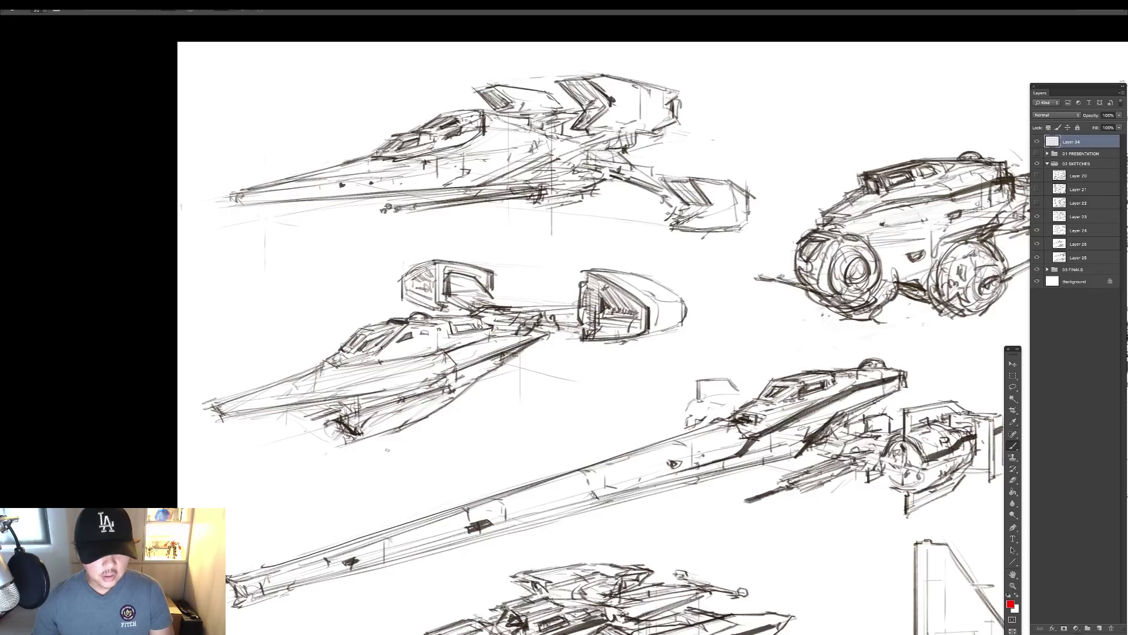
{"action": "mouse_move", "coordinate": [376, 455]}
{"action": "left_mouse_down"}
{"action": "mouse_move", "coordinate": [454, 431]}
{"action": "mouse_move", "coordinate": [504, 375]}
{"action": "mouse_move", "coordinate": [555, 349]}
{"action": "left_mouse_up"}
{"action": "key", "text": "ctrl+z"}
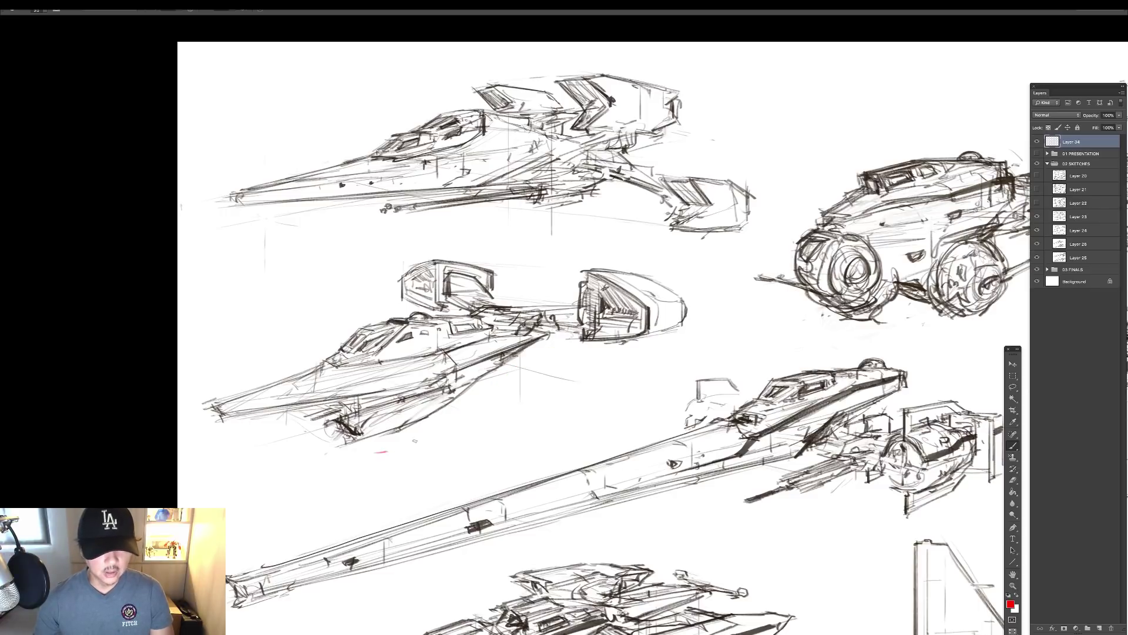
{"action": "mouse_move", "coordinate": [242, 353]}
{"action": "left_mouse_down"}
{"action": "mouse_move", "coordinate": [469, 288]}
{"action": "mouse_move", "coordinate": [513, 291]}
{"action": "left_mouse_up"}
{"action": "key", "text": "ctrl+z"}
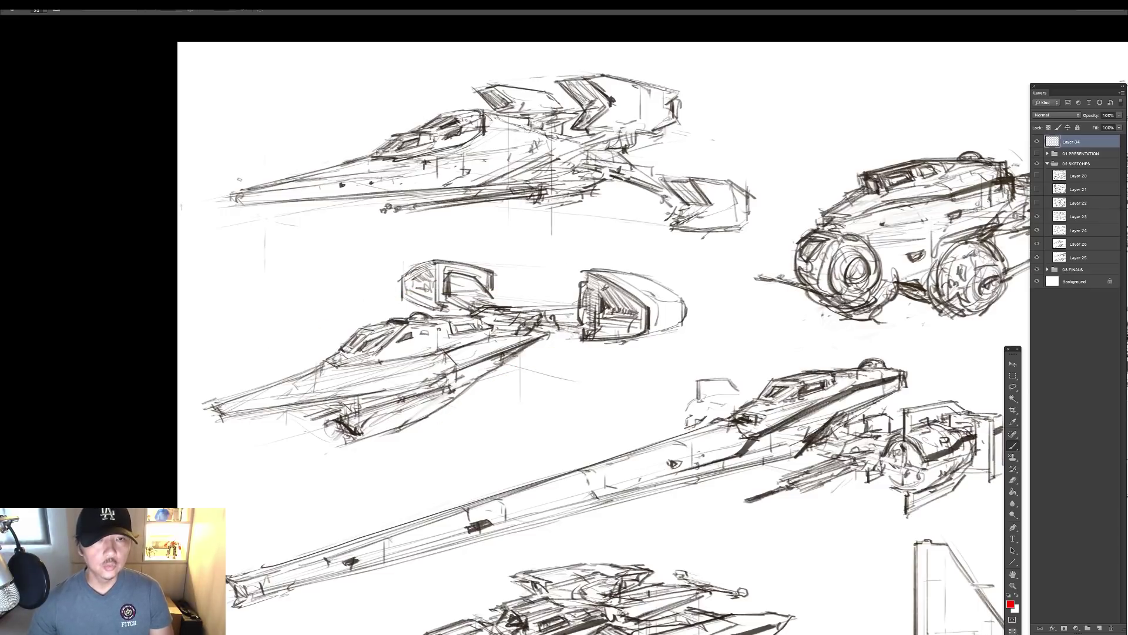
Trace the top silhouette of the first fighter from nose over canopy to tail with temporary red curves.
{"action": "mouse_move", "coordinate": [238, 180]}
{"action": "left_mouse_down"}
{"action": "mouse_move", "coordinate": [491, 100]}
{"action": "mouse_move", "coordinate": [626, 146]}
{"action": "mouse_move", "coordinate": [454, 97]}
{"action": "mouse_move", "coordinate": [254, 175]}
{"action": "mouse_move", "coordinate": [439, 104]}
{"action": "mouse_move", "coordinate": [652, 144]}
{"action": "mouse_move", "coordinate": [432, 107]}
{"action": "left_mouse_up"}
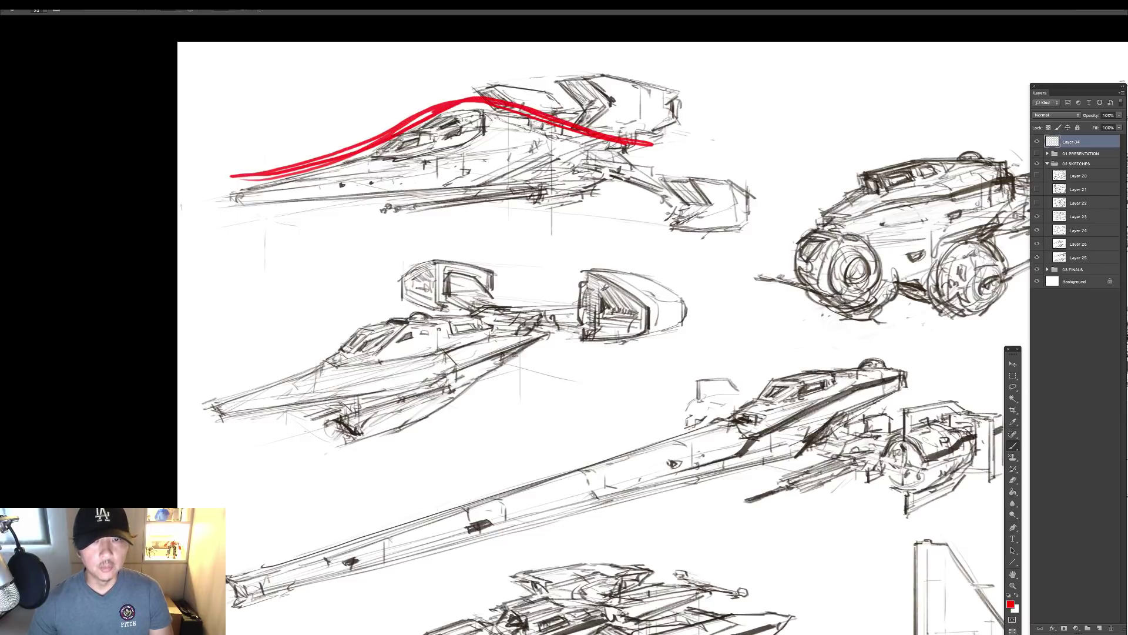
{"action": "key", "text": "ctrl+z"}
{"action": "mouse_move", "coordinate": [246, 172]}
{"action": "left_mouse_down"}
{"action": "mouse_move", "coordinate": [432, 98]}
{"action": "mouse_move", "coordinate": [652, 141]}
{"action": "left_mouse_up"}
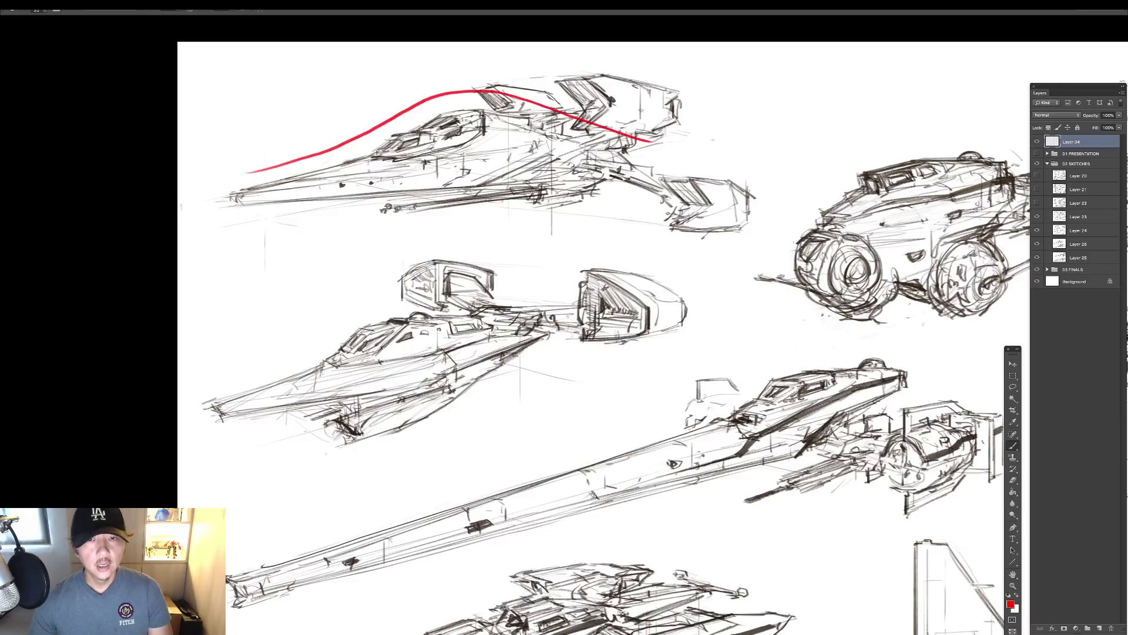
{"action": "key", "text": "ctrl+z"}
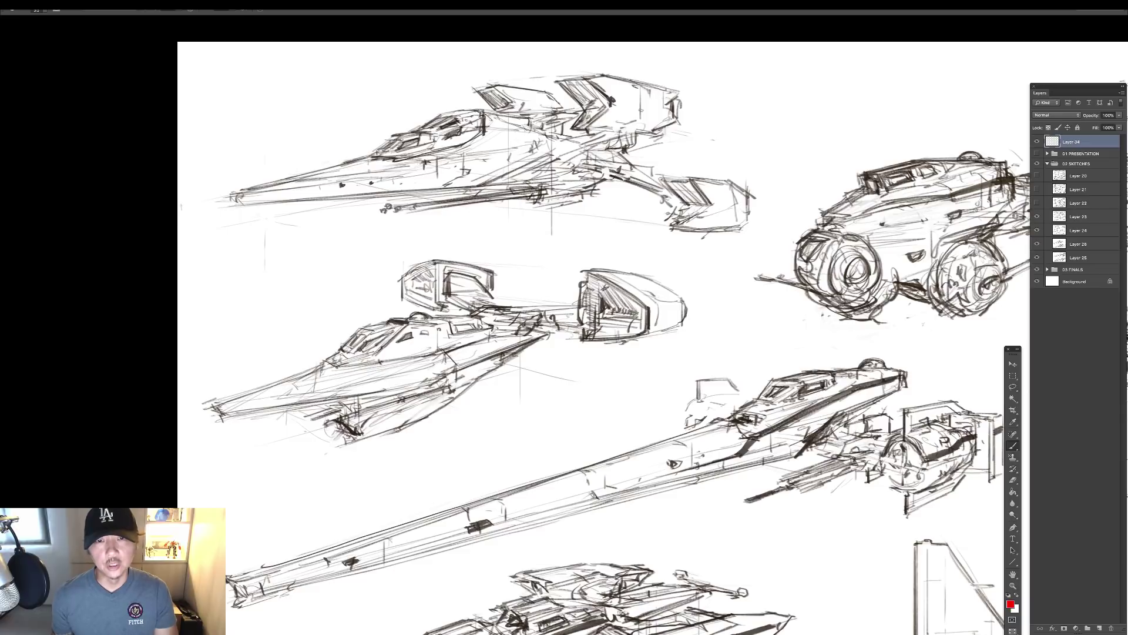
{"action": "mouse_move", "coordinate": [217, 151]}
{"action": "left_mouse_down"}
{"action": "mouse_move", "coordinate": [422, 85]}
{"action": "mouse_move", "coordinate": [545, 82]}
{"action": "left_mouse_up"}
{"action": "key", "text": "ctrl+z"}
{"action": "left_click_drag", "start_coordinate": [657, 164], "coordinate": [598, 162]}
{"action": "mouse_move", "coordinate": [411, 118]}
{"action": "left_mouse_down"}
{"action": "mouse_move", "coordinate": [374, 139]}
{"action": "mouse_move", "coordinate": [505, 134]}
{"action": "left_mouse_up"}
{"action": "key", "text": "ctrl+z"}
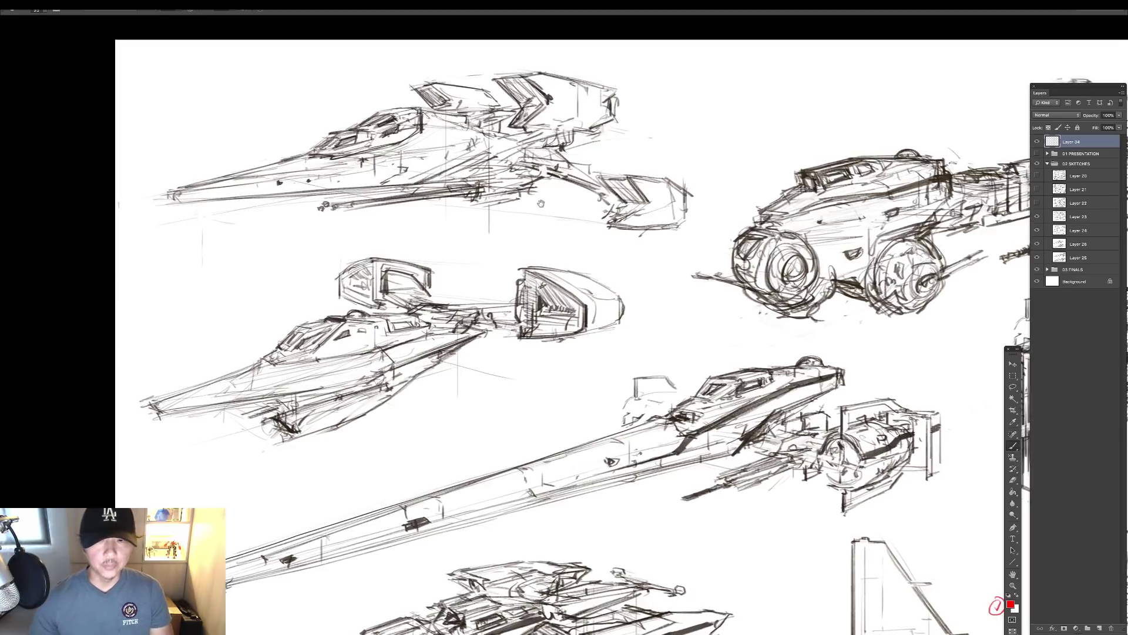
Mark the first fighter in red, point a red arrow toward the long-nosed ship, and undo both annotations.
{"action": "left_click_drag", "start_coordinate": [588, 235], "coordinate": [579, 265]}
{"action": "mouse_move", "coordinate": [496, 109]}
{"action": "left_mouse_down"}
{"action": "mouse_move", "coordinate": [536, 403]}
{"action": "mouse_move", "coordinate": [437, 128]}
{"action": "left_mouse_up"}
{"action": "key", "text": "ctrl+z"}
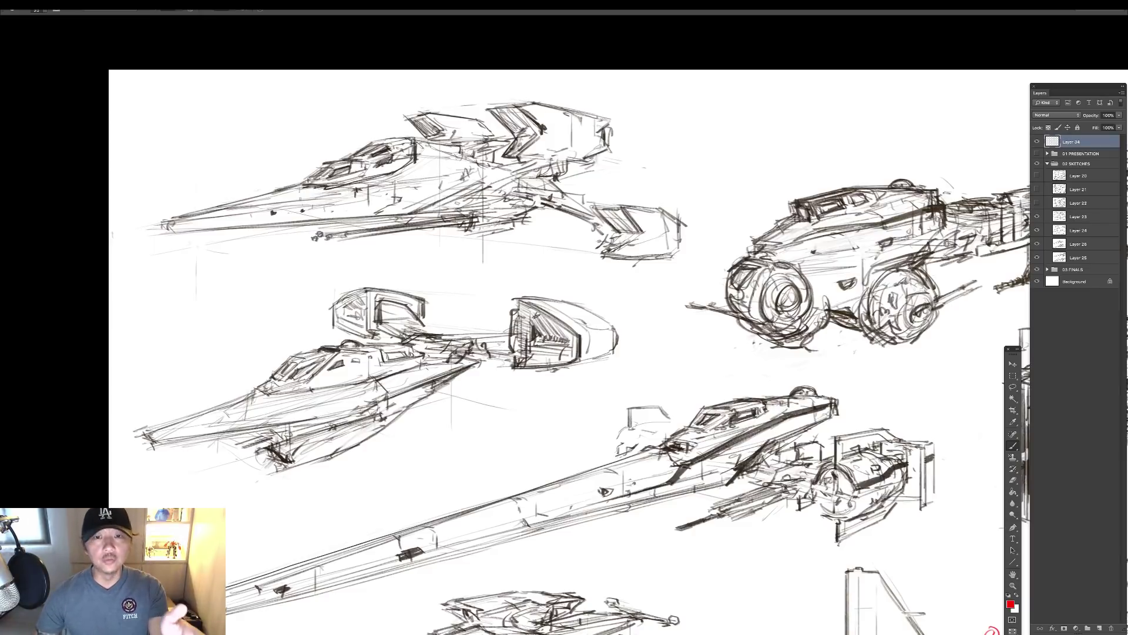
{"action": "left_click_drag", "start_coordinate": [462, 281], "coordinate": [472, 220]}
{"action": "mouse_move", "coordinate": [532, 322]}
{"action": "left_mouse_down"}
{"action": "mouse_move", "coordinate": [576, 356]}
{"action": "mouse_move", "coordinate": [582, 388]}
{"action": "left_mouse_up"}
{"action": "left_click_drag", "start_coordinate": [558, 378], "coordinate": [576, 357]}
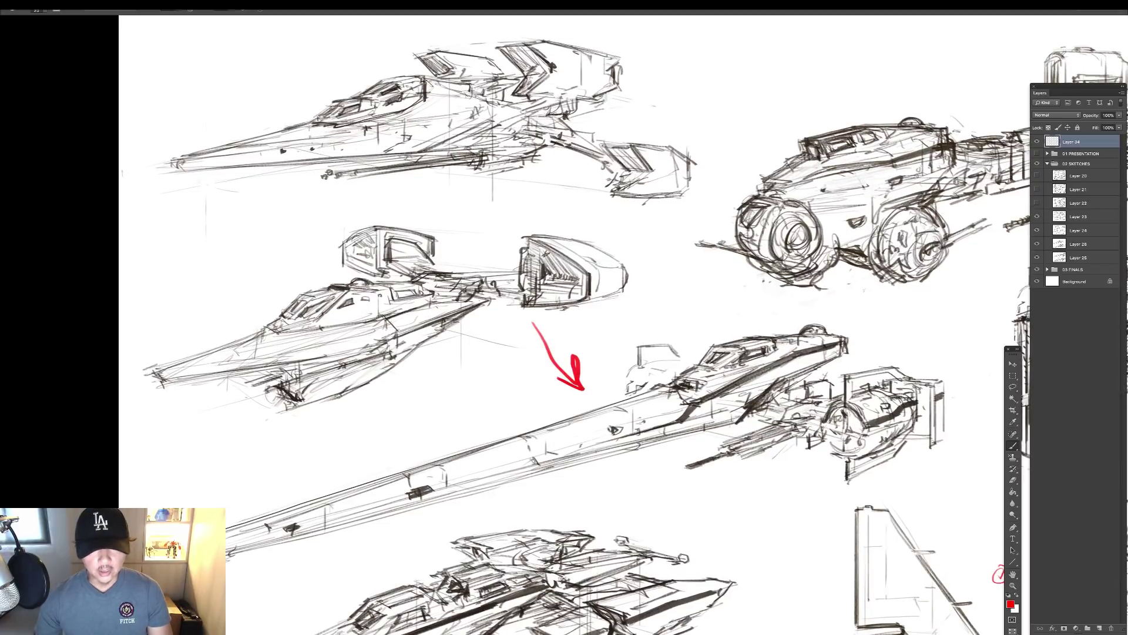
{"action": "key", "text": "ctrl+z"}
Outline the upper and lower edges of the long-nosed ship's nose in red, and undo the strokes.
{"action": "mouse_move", "coordinate": [754, 334]}
{"action": "left_mouse_down"}
{"action": "mouse_move", "coordinate": [647, 392]}
{"action": "mouse_move", "coordinate": [225, 521]}
{"action": "left_mouse_up"}
{"action": "key", "text": "ctrl+z"}
{"action": "mouse_move", "coordinate": [747, 336]}
{"action": "left_mouse_down"}
{"action": "mouse_move", "coordinate": [504, 438]}
{"action": "mouse_move", "coordinate": [225, 522]}
{"action": "mouse_move", "coordinate": [678, 453]}
{"action": "left_mouse_up"}
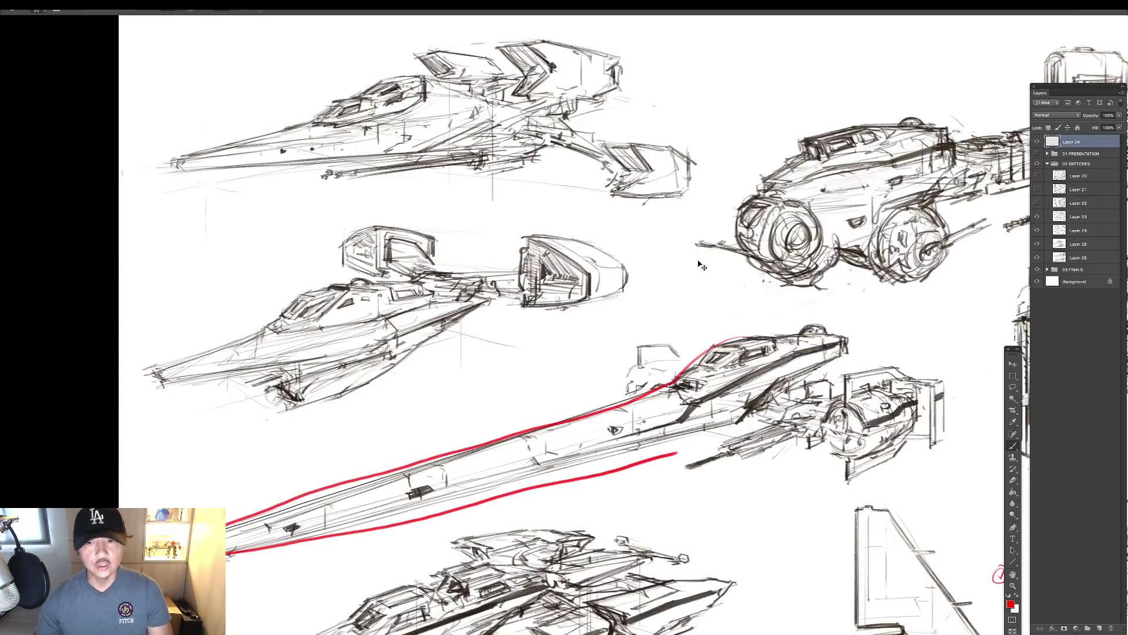
{"action": "key", "text": "ctrl+alt+z"}
{"action": "key", "text": "ctrl+alt+z"}
Compare the two fighters with the long-nosed ship using temporary red circles and nose outlines, undoing every stroke.
{"action": "mouse_move", "coordinate": [464, 52]}
{"action": "left_mouse_down"}
{"action": "mouse_move", "coordinate": [508, 247]}
{"action": "mouse_move", "coordinate": [322, 99]}
{"action": "left_mouse_up"}
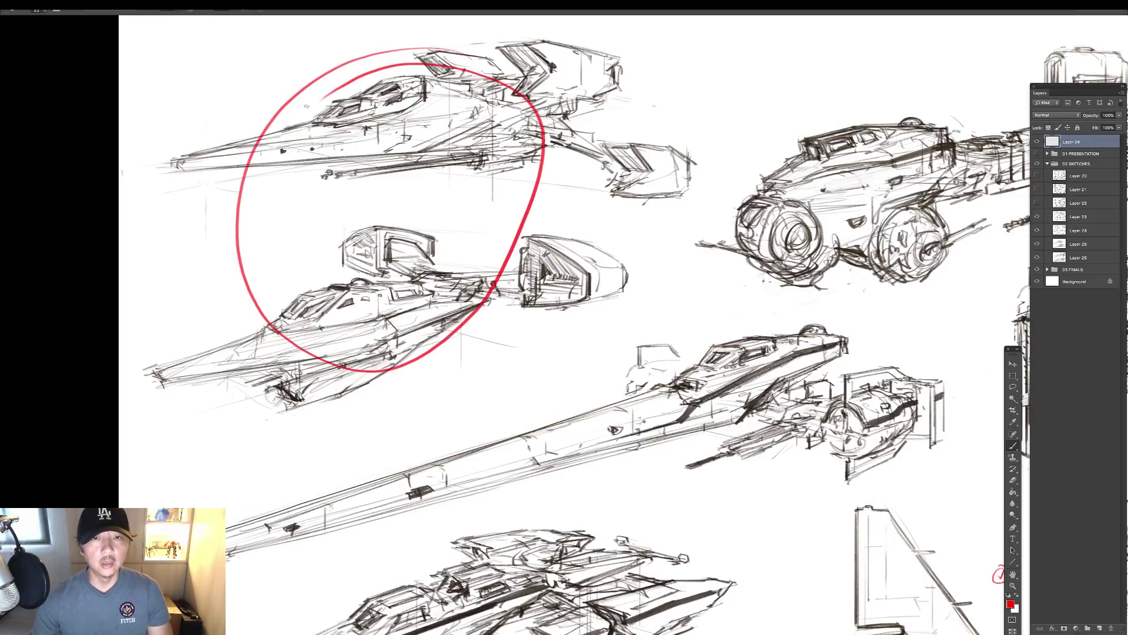
{"action": "key", "text": "ctrl+z"}
{"action": "left_click_drag", "start_coordinate": [509, 268], "coordinate": [606, 305]}
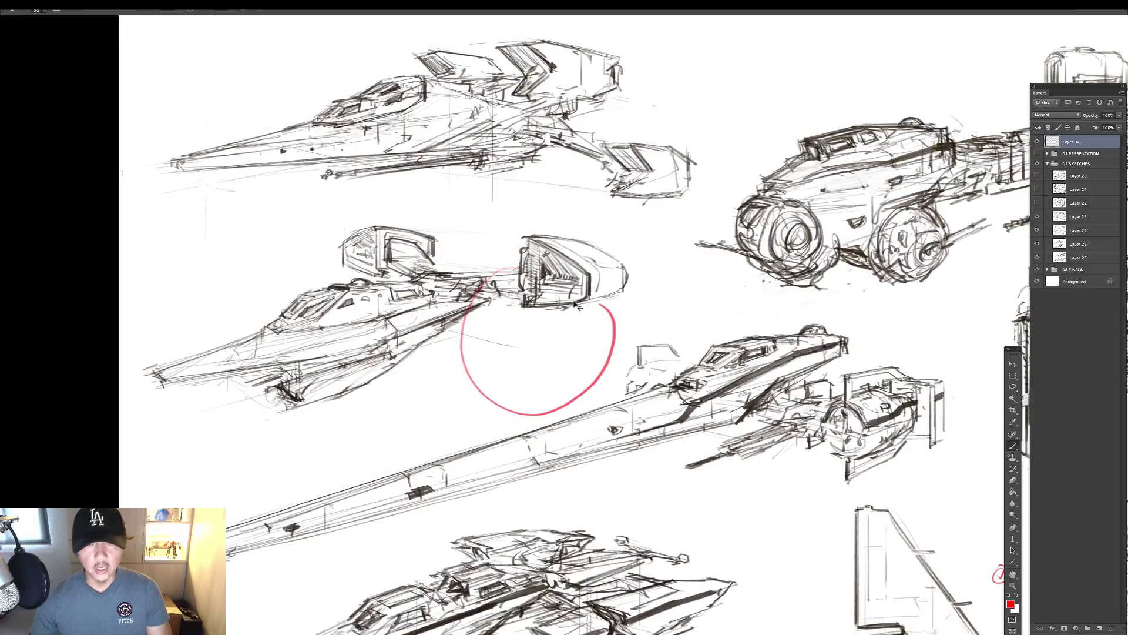
{"action": "key", "text": "ctrl+z"}
{"action": "mouse_move", "coordinate": [662, 388]}
{"action": "left_mouse_down"}
{"action": "mouse_move", "coordinate": [376, 493]}
{"action": "mouse_move", "coordinate": [227, 530]}
{"action": "mouse_move", "coordinate": [686, 439]}
{"action": "left_mouse_up"}
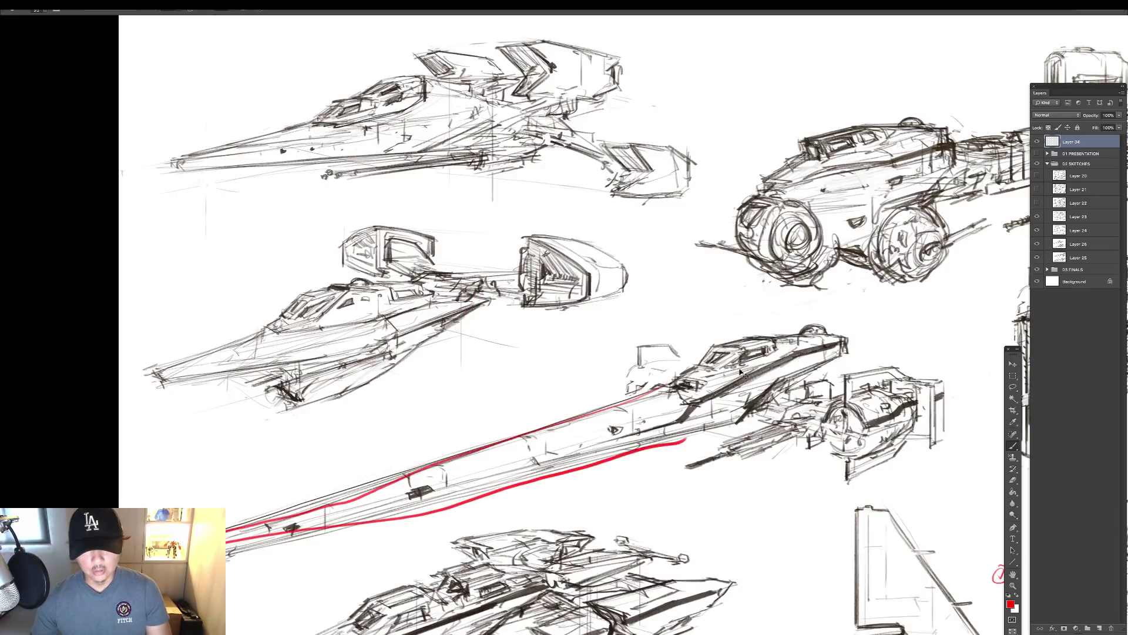
{"action": "key", "text": "ctrl+alt+z"}
{"action": "key", "text": "ctrl+alt+z"}
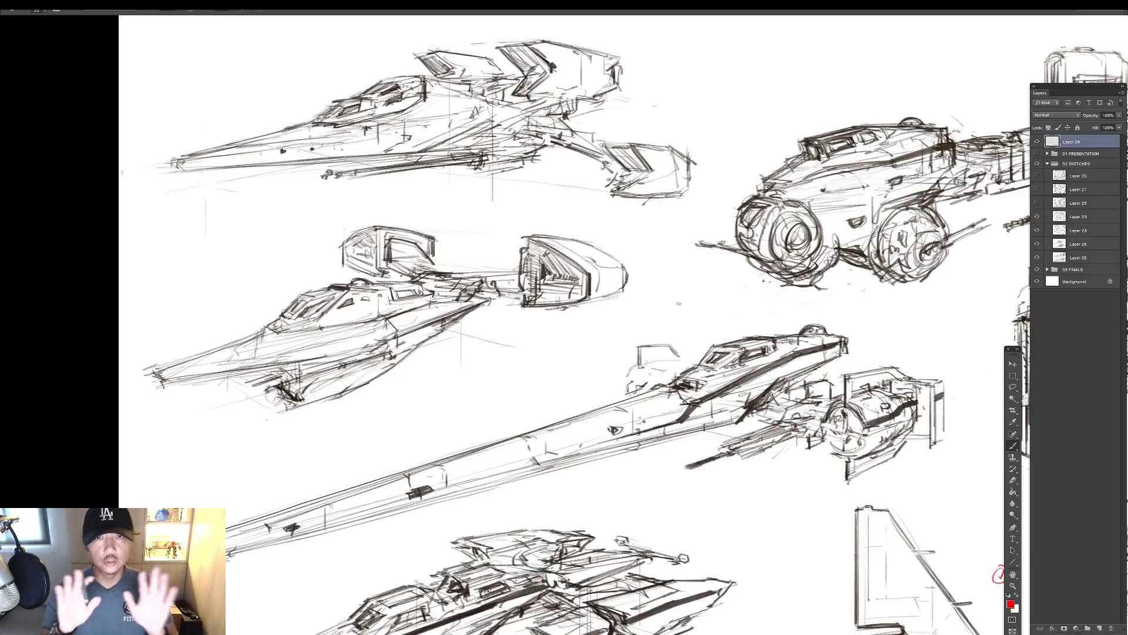
Circle the rear engine of the long-nosed ship in red.
{"action": "left_click_drag", "start_coordinate": [679, 303], "coordinate": [578, 297]}
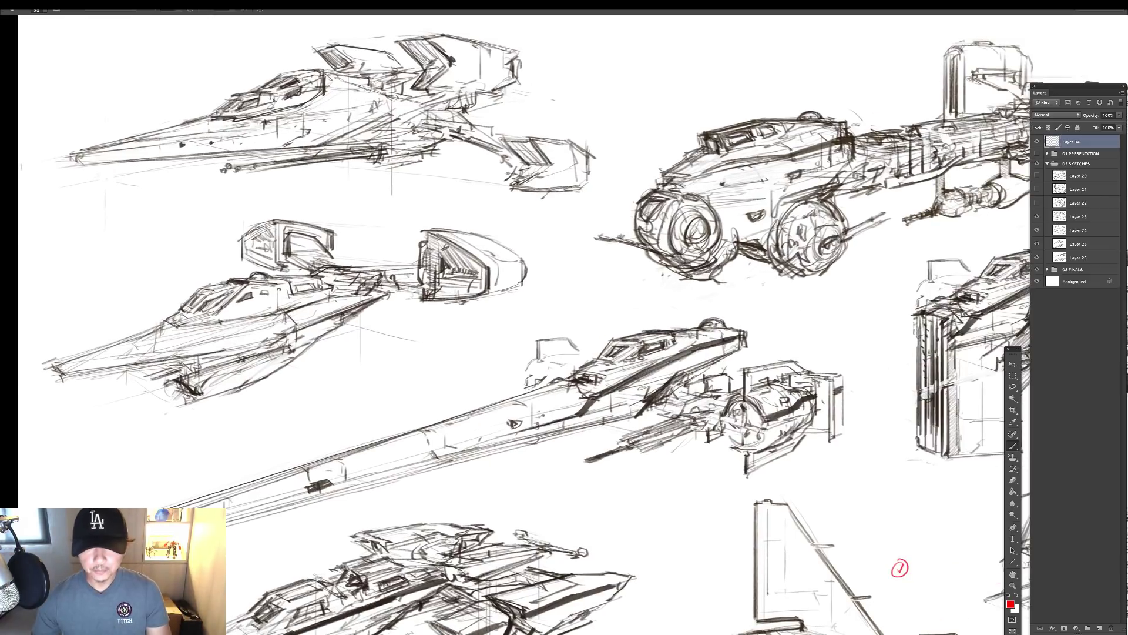
{"action": "mouse_move", "coordinate": [743, 344]}
{"action": "left_mouse_down"}
{"action": "mouse_move", "coordinate": [746, 473]}
{"action": "mouse_move", "coordinate": [744, 342]}
{"action": "left_mouse_up"}
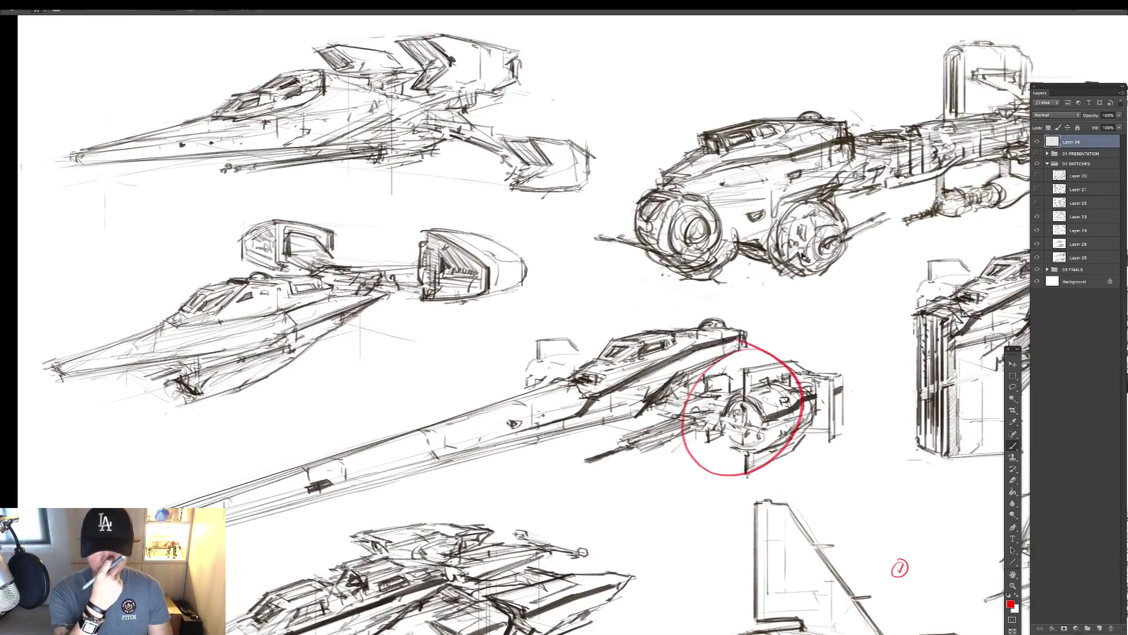
Undo the red circle around the long-nosed ship's rear engine and the stray mark near the second fighter.
{"action": "key", "text": "super+z"}
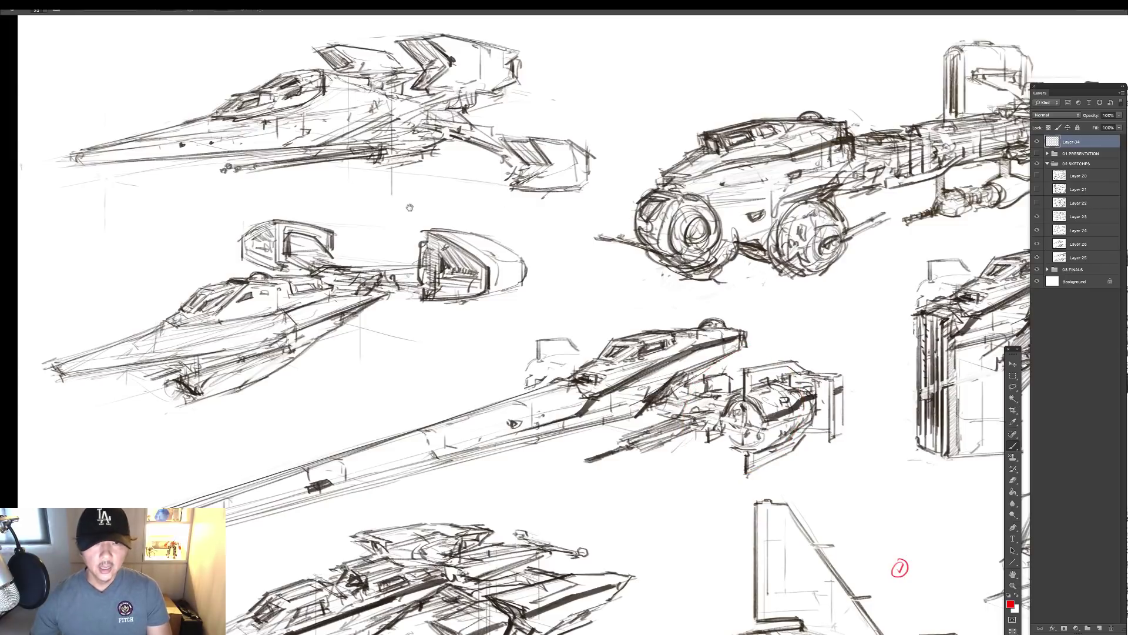
{"action": "left_click_drag", "start_coordinate": [410, 207], "coordinate": [508, 265]}
{"action": "mouse_move", "coordinate": [582, 281]}
{"action": "left_mouse_down"}
{"action": "mouse_move", "coordinate": [521, 281]}
{"action": "mouse_move", "coordinate": [610, 290]}
{"action": "mouse_move", "coordinate": [573, 273]}
{"action": "left_mouse_up"}
{"action": "key", "text": "super+z"}
Outline the second fighter's large engine pod in red, including its inner intake contour, and undo the strokes.
{"action": "scroll", "coordinate": [569, 271], "scroll_direction": "up", "scroll_amount": 3}
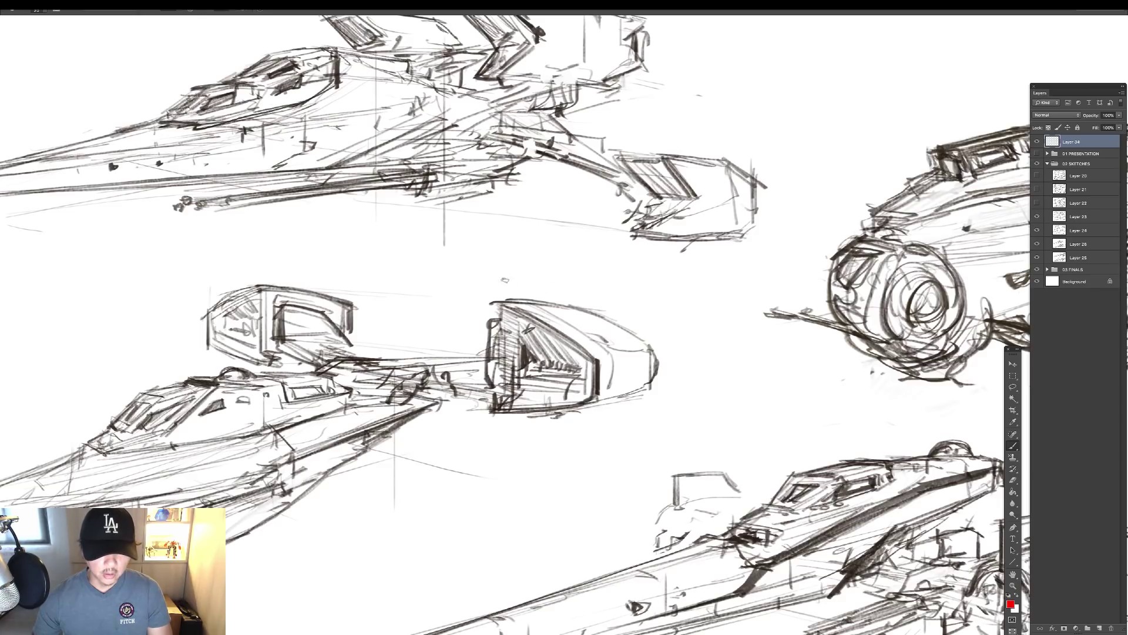
{"action": "mouse_move", "coordinate": [501, 278]}
{"action": "left_mouse_down"}
{"action": "mouse_move", "coordinate": [606, 346]}
{"action": "mouse_move", "coordinate": [606, 394]}
{"action": "mouse_move", "coordinate": [501, 423]}
{"action": "left_mouse_up"}
{"action": "mouse_move", "coordinate": [578, 408]}
{"action": "left_mouse_down"}
{"action": "mouse_move", "coordinate": [486, 281]}
{"action": "mouse_move", "coordinate": [617, 282]}
{"action": "mouse_move", "coordinate": [672, 391]}
{"action": "mouse_move", "coordinate": [507, 422]}
{"action": "left_mouse_up"}
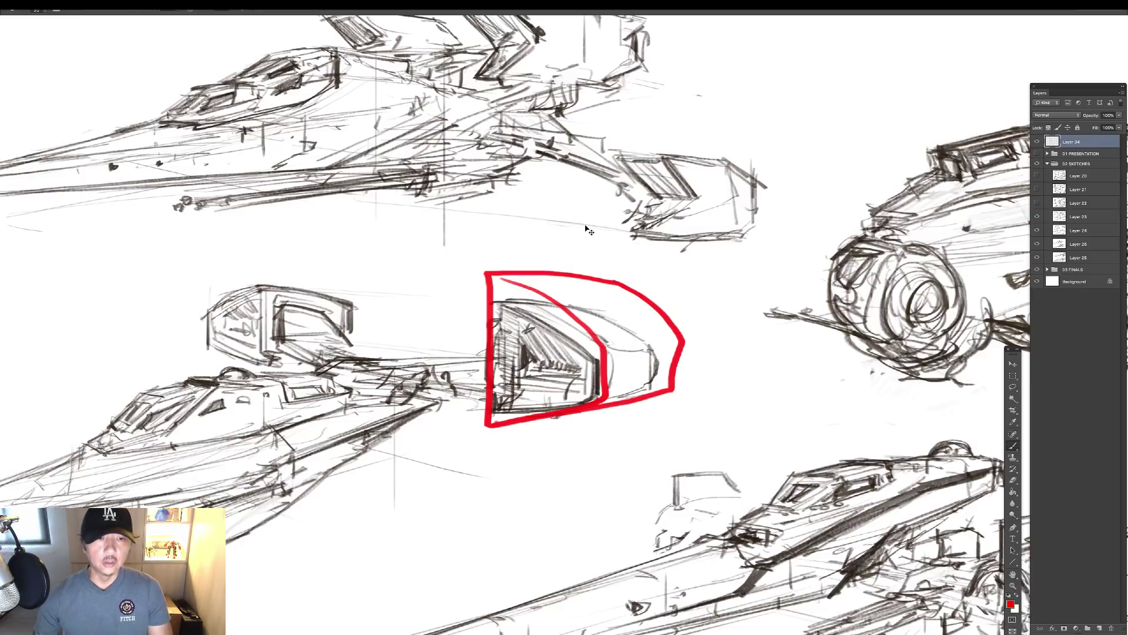
{"action": "key", "text": "ctrl+z"}
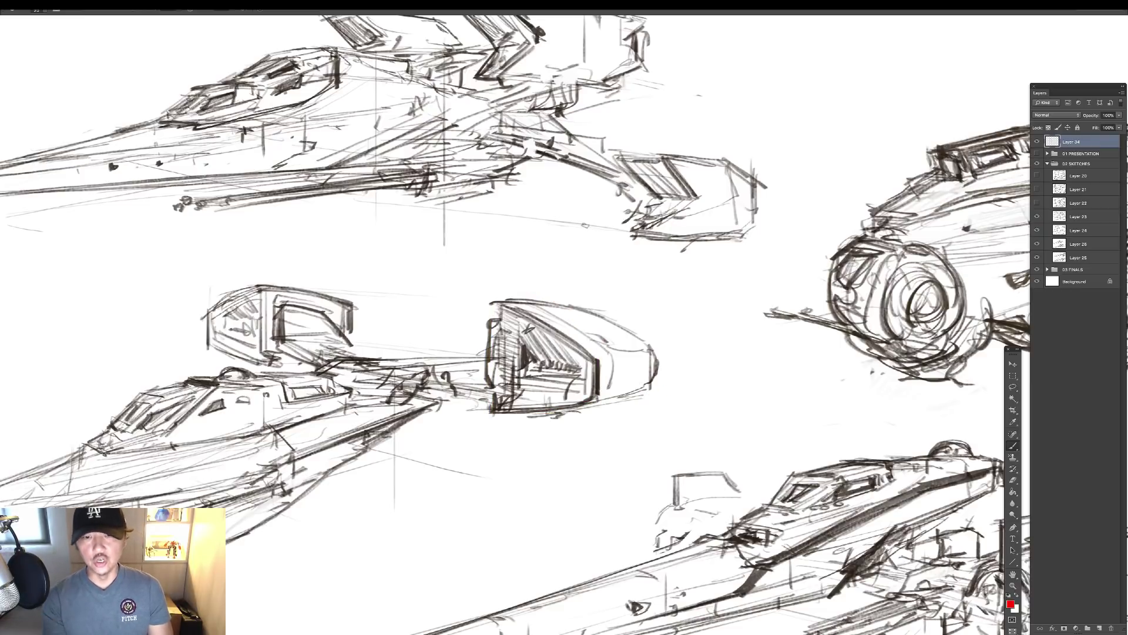
Outline the first fighter's lower engine pod in red, and undo the strokes.
{"action": "left_click_drag", "start_coordinate": [586, 225], "coordinate": [575, 285]}
{"action": "left_click_drag", "start_coordinate": [651, 213], "coordinate": [650, 295]}
{"action": "left_click_drag", "start_coordinate": [693, 247], "coordinate": [647, 297]}
{"action": "mouse_move", "coordinate": [652, 218]}
{"action": "left_mouse_down"}
{"action": "mouse_move", "coordinate": [696, 250]}
{"action": "mouse_move", "coordinate": [647, 301]}
{"action": "mouse_move", "coordinate": [734, 227]}
{"action": "left_mouse_up"}
{"action": "left_click_drag", "start_coordinate": [734, 226], "coordinate": [749, 274]}
{"action": "key", "text": "ctrl+z"}
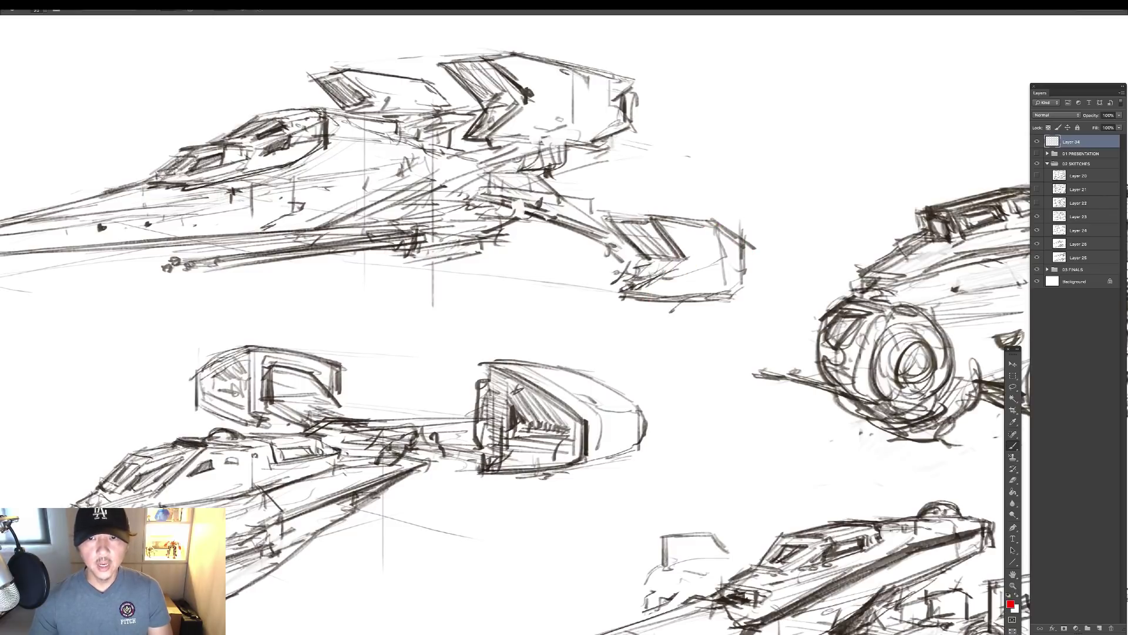
Link the two fighters with a red stroke, circle the engine area between them, and remove both marks.
{"action": "mouse_move", "coordinate": [517, 88]}
{"action": "left_mouse_down"}
{"action": "mouse_move", "coordinate": [532, 144]}
{"action": "mouse_move", "coordinate": [482, 279]}
{"action": "left_mouse_up"}
{"action": "key", "text": "ctrl+z"}
{"action": "left_click_drag", "start_coordinate": [564, 109], "coordinate": [656, 207]}
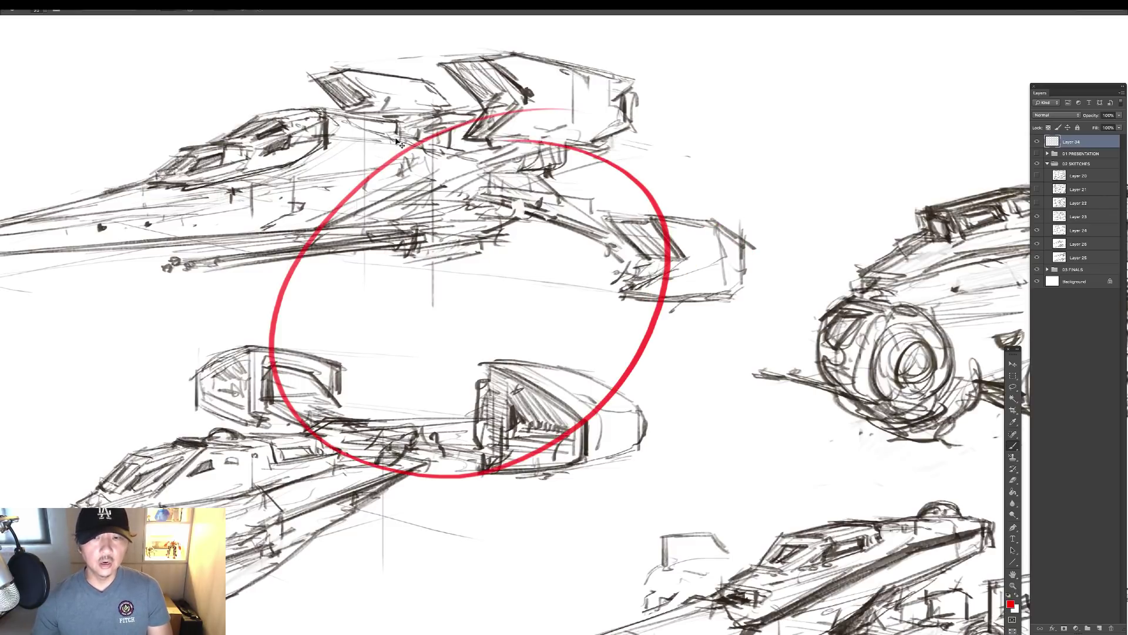
{"action": "key", "text": "Delete"}
Draw red strokes from the first fighter's nose down toward the second fighter, and remove them.
{"action": "left_click_drag", "start_coordinate": [470, 294], "coordinate": [717, 279]}
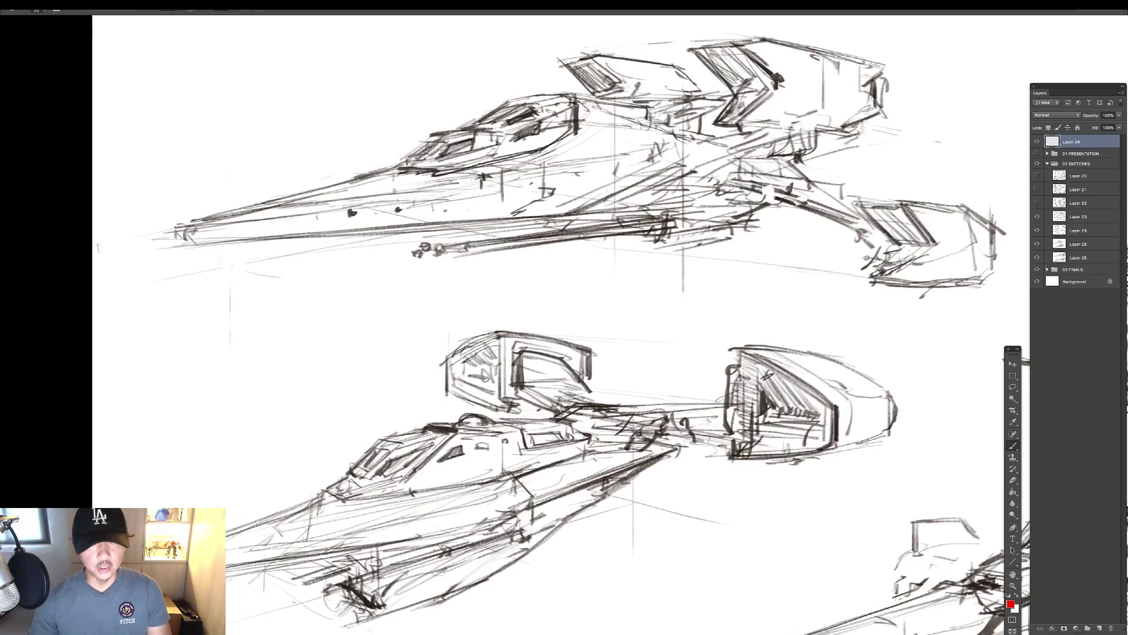
{"action": "mouse_move", "coordinate": [370, 272]}
{"action": "left_mouse_down"}
{"action": "mouse_move", "coordinate": [320, 341]}
{"action": "mouse_move", "coordinate": [351, 362]}
{"action": "left_mouse_up"}
{"action": "mouse_move", "coordinate": [297, 273]}
{"action": "left_mouse_down"}
{"action": "mouse_move", "coordinate": [252, 352]}
{"action": "mouse_move", "coordinate": [279, 370]}
{"action": "left_mouse_up"}
{"action": "key", "text": "Delete"}
{"action": "left_click", "coordinate": [484, 243], "text": "alt+super"}
{"action": "left_click", "coordinate": [484, 242], "text": "alt+super"}
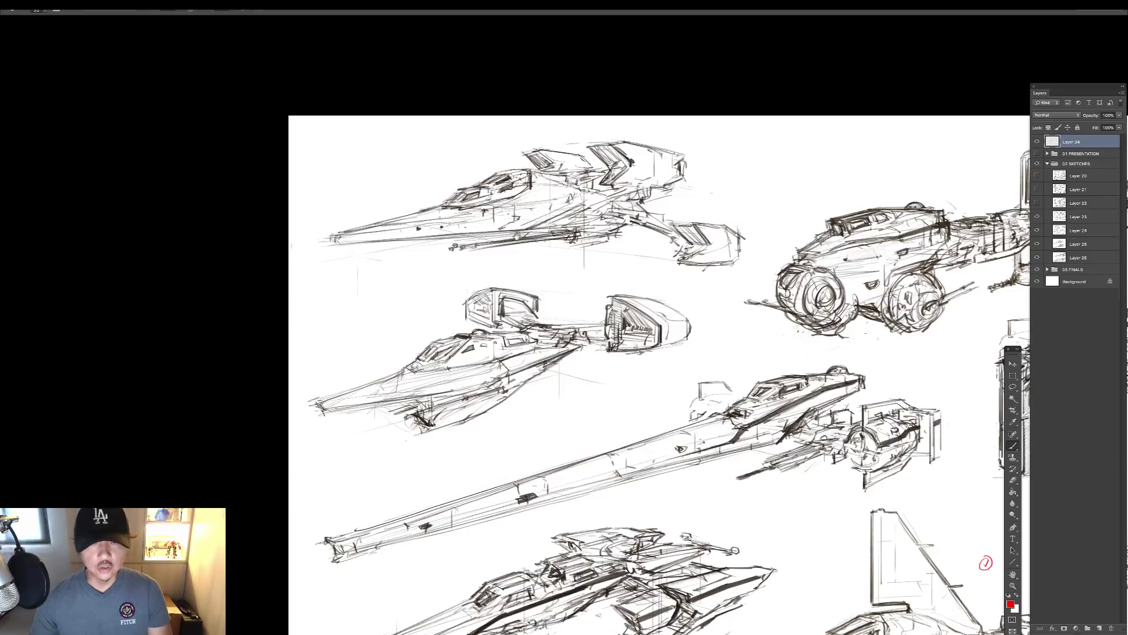
Mark the long-nosed ship's hull in red, and undo the mark.
{"action": "left_click_drag", "start_coordinate": [532, 279], "coordinate": [461, 257]}
{"action": "left_click", "coordinate": [476, 247], "text": "super"}
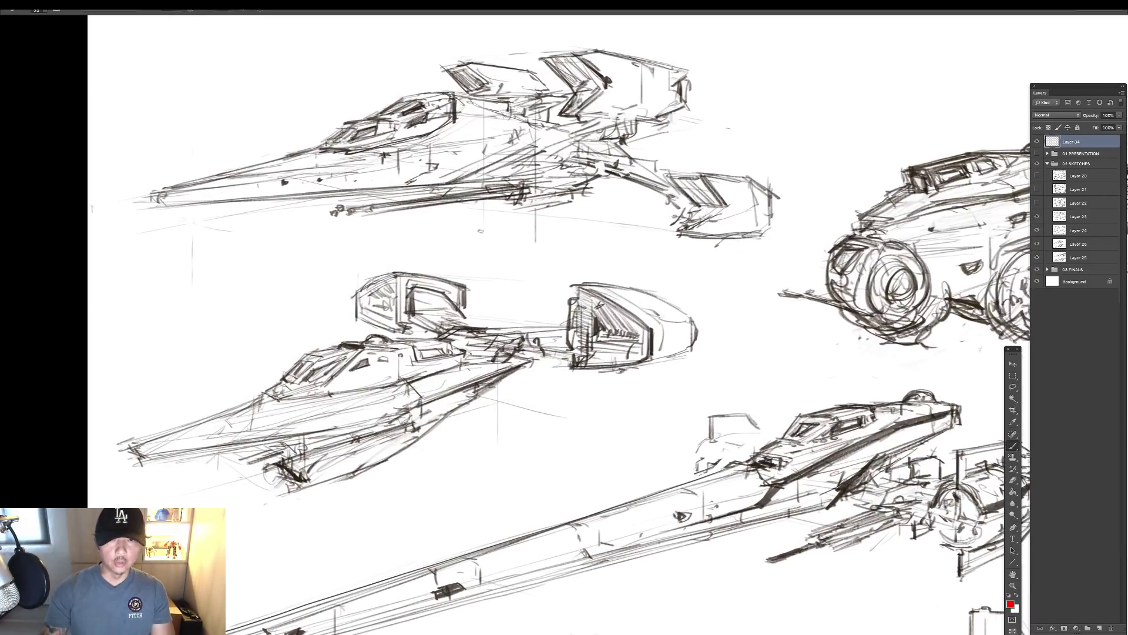
{"action": "left_click_drag", "start_coordinate": [836, 335], "coordinate": [614, 199]}
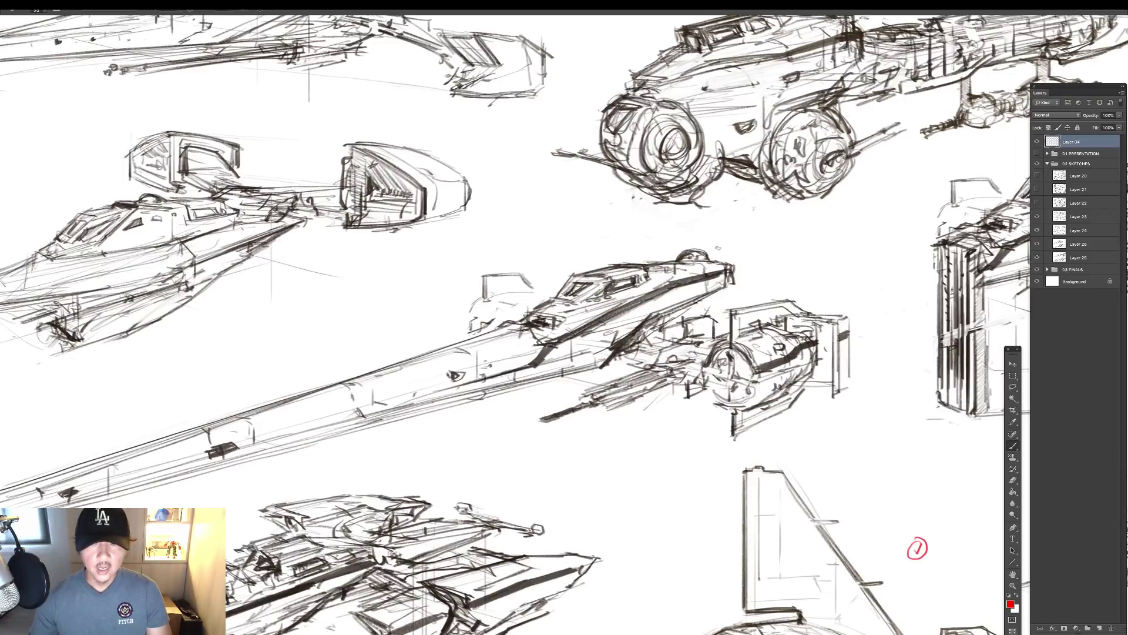
{"action": "mouse_move", "coordinate": [493, 339]}
{"action": "left_mouse_down"}
{"action": "mouse_move", "coordinate": [683, 235]}
{"action": "mouse_move", "coordinate": [500, 352]}
{"action": "left_mouse_up"}
{"action": "key", "text": "super+z"}
Circle the wheeled ship's long rear body in red, mark its tail, and undo both marks.
{"action": "mouse_move", "coordinate": [995, 33]}
{"action": "left_mouse_down"}
{"action": "mouse_move", "coordinate": [728, 196]}
{"action": "mouse_move", "coordinate": [566, 243]}
{"action": "left_mouse_up"}
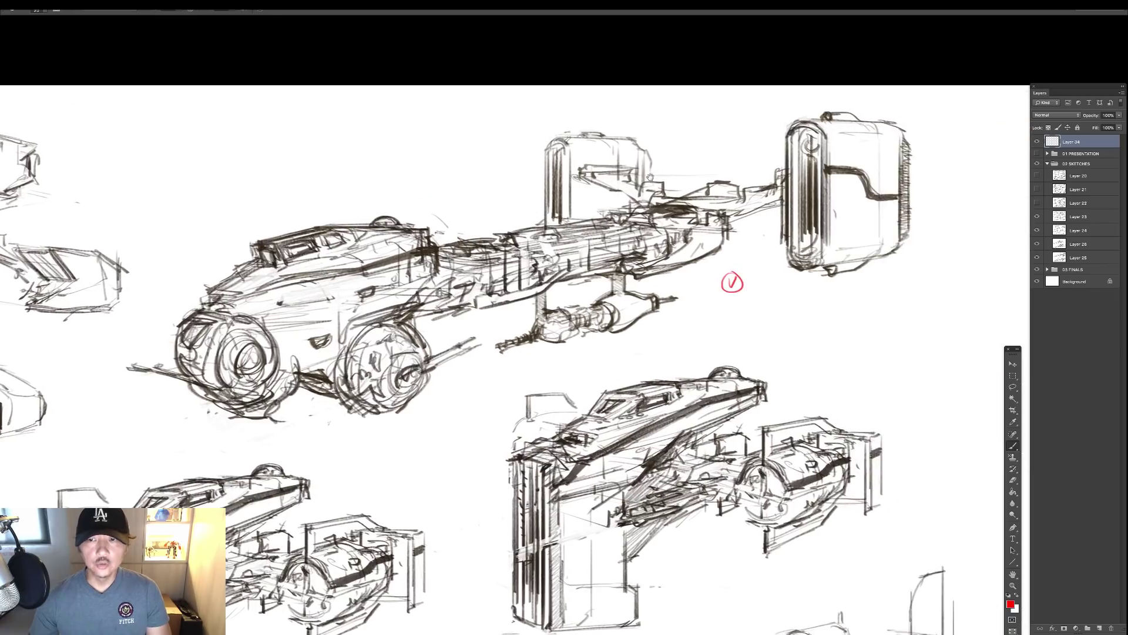
{"action": "mouse_move", "coordinate": [590, 175]}
{"action": "left_mouse_down"}
{"action": "mouse_move", "coordinate": [640, 308]}
{"action": "mouse_move", "coordinate": [633, 171]}
{"action": "left_mouse_up"}
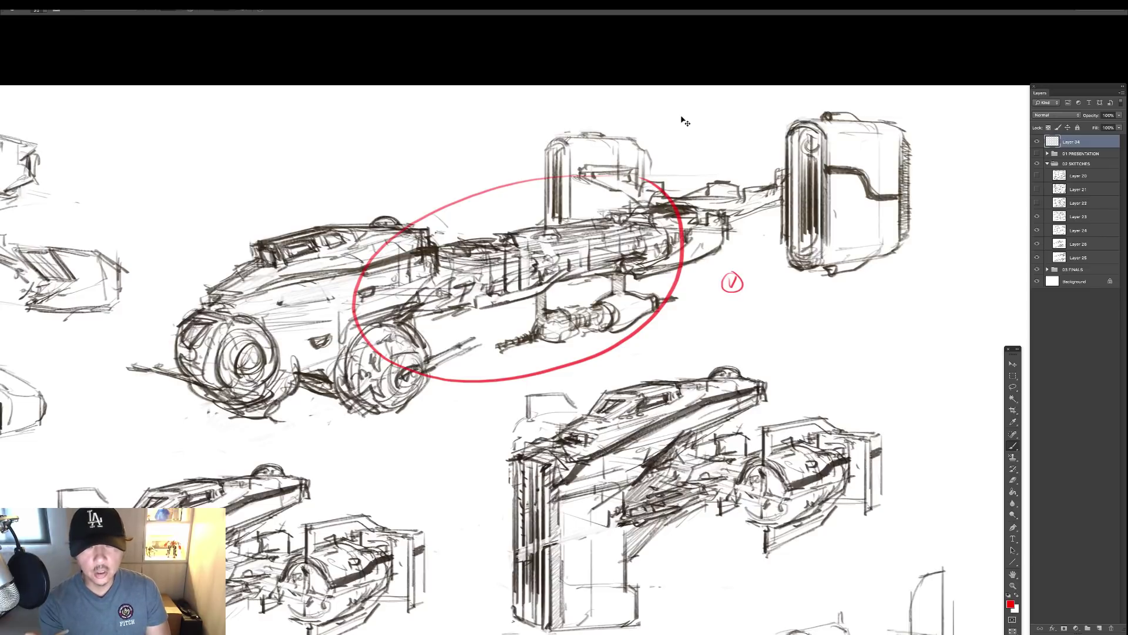
{"action": "key", "text": "ctrl+z"}
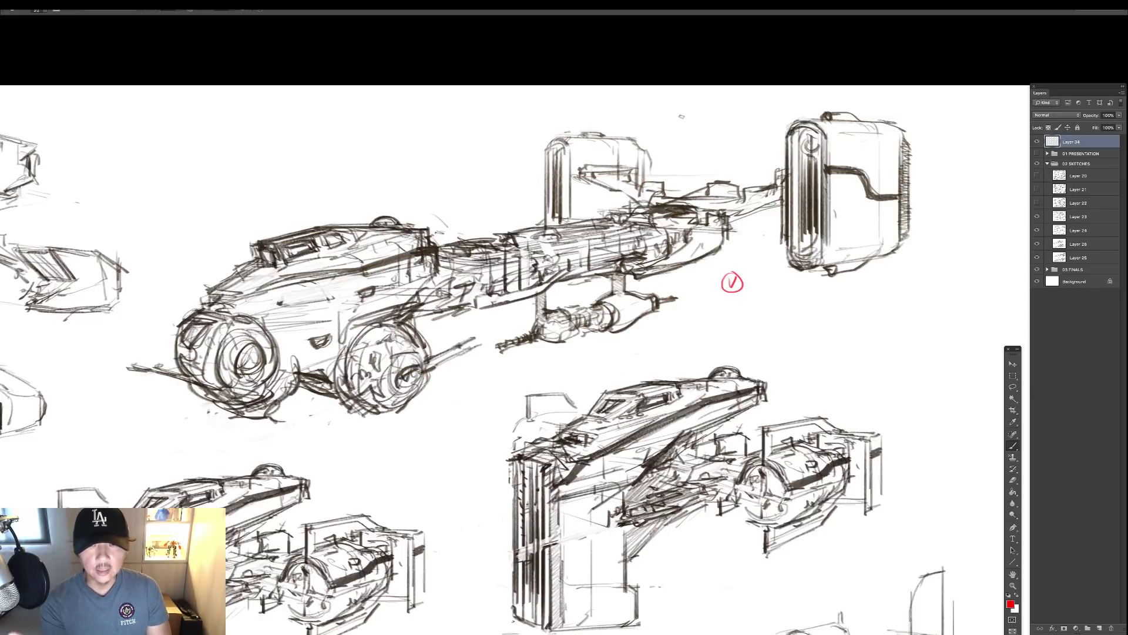
{"action": "left_click_drag", "start_coordinate": [734, 257], "coordinate": [749, 257]}
{"action": "key", "text": "super+z"}
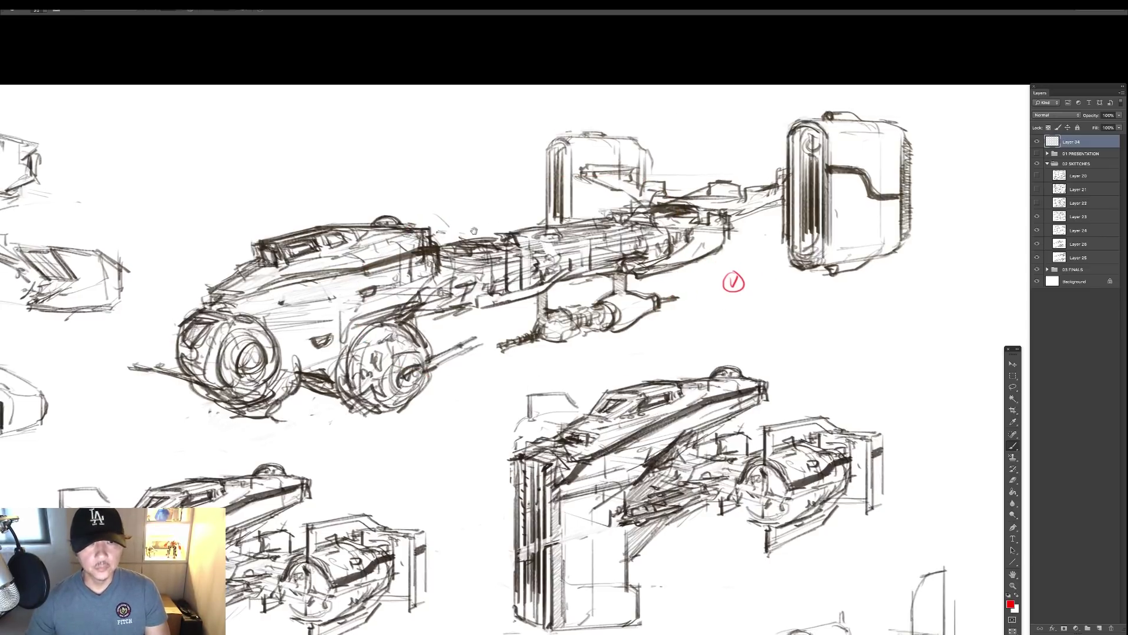
Circle the gun pod hanging beneath the wheeled ship in red, and undo the circle.
{"action": "left_click_drag", "start_coordinate": [453, 207], "coordinate": [510, 192]}
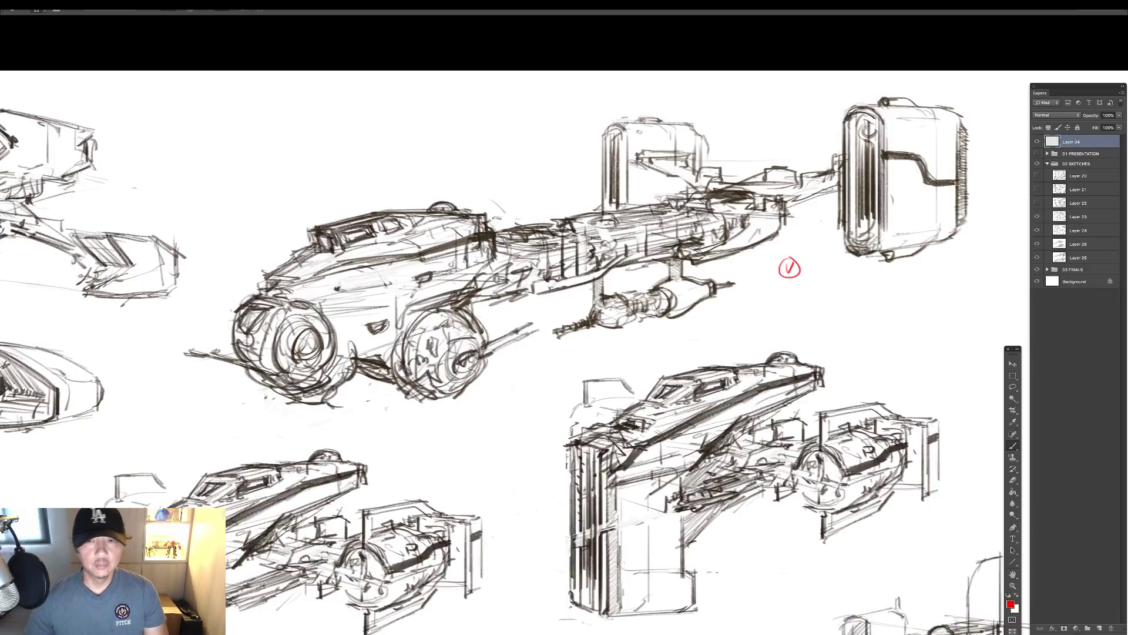
{"action": "mouse_move", "coordinate": [581, 292]}
{"action": "left_mouse_down"}
{"action": "mouse_move", "coordinate": [651, 284]}
{"action": "mouse_move", "coordinate": [657, 301]}
{"action": "mouse_move", "coordinate": [676, 279]}
{"action": "mouse_move", "coordinate": [573, 332]}
{"action": "mouse_move", "coordinate": [711, 269]}
{"action": "left_mouse_up"}
{"action": "key", "text": "super+z"}
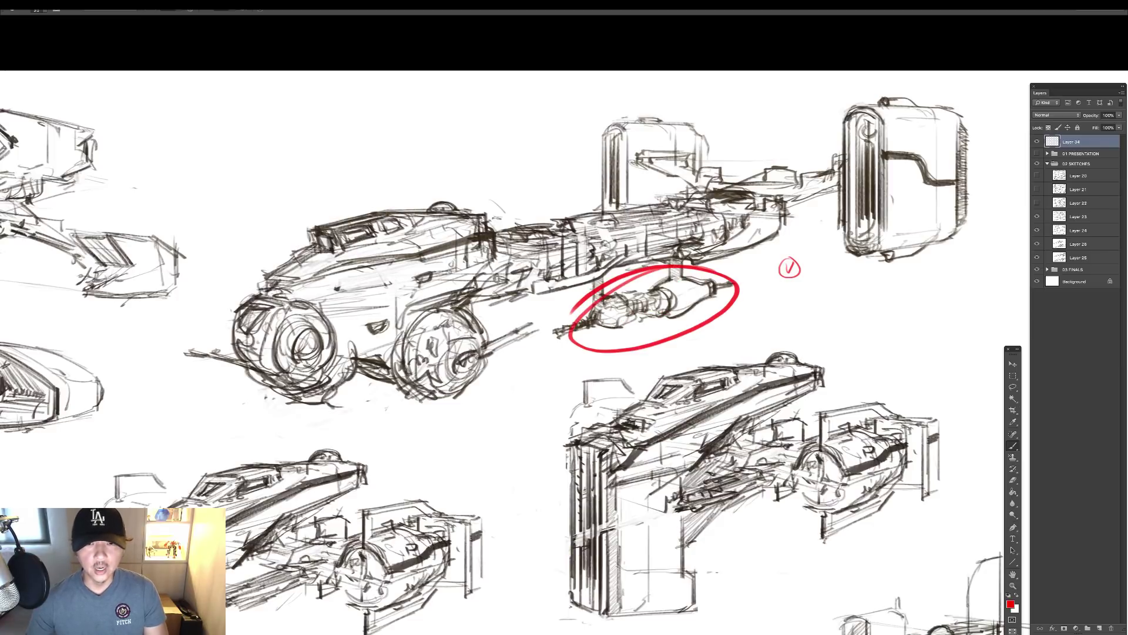
{"action": "key", "text": "ctrl+z"}
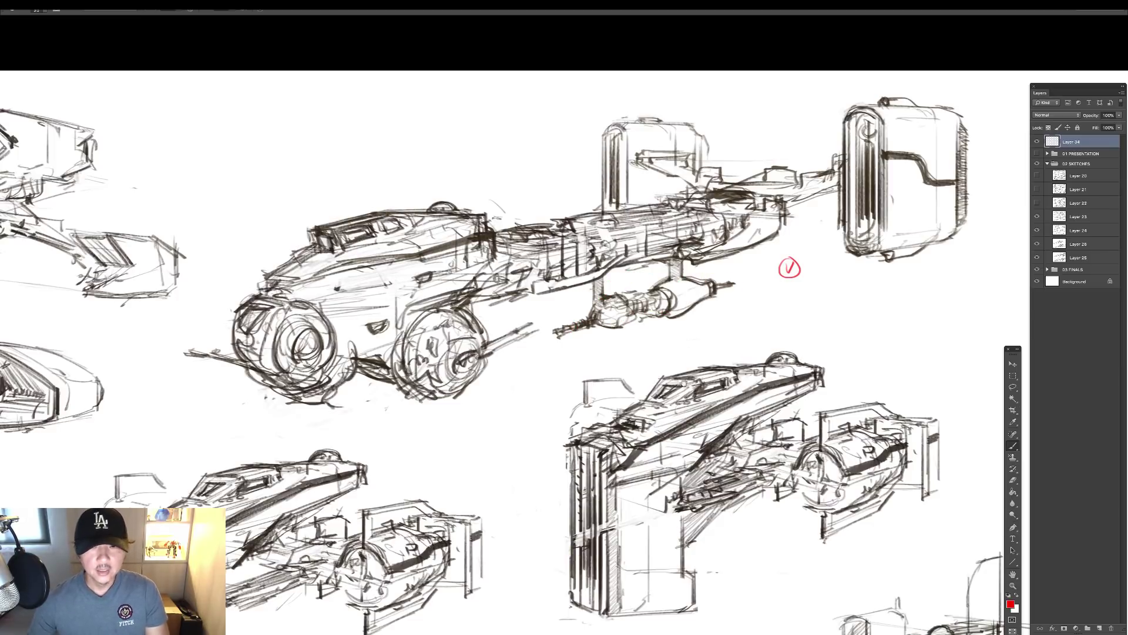
Look over the ships across the sheet down to the bottom row, undoing any temporary red strokes.
{"action": "mouse_move", "coordinate": [684, 383]}
{"action": "left_mouse_down"}
{"action": "mouse_move", "coordinate": [665, 202]}
{"action": "mouse_move", "coordinate": [637, 107]}
{"action": "left_mouse_up"}
{"action": "left_click_drag", "start_coordinate": [506, 388], "coordinate": [549, 288]}
{"action": "mouse_move", "coordinate": [231, 316]}
{"action": "left_mouse_down"}
{"action": "mouse_move", "coordinate": [536, 265]}
{"action": "mouse_move", "coordinate": [769, 205]}
{"action": "mouse_move", "coordinate": [806, 252]}
{"action": "mouse_move", "coordinate": [794, 248]}
{"action": "left_mouse_up"}
{"action": "left_click_drag", "start_coordinate": [446, 267], "coordinate": [601, 322]}
{"action": "key", "text": "super+z"}
{"action": "left_click_drag", "start_coordinate": [615, 272], "coordinate": [579, 273]}
{"action": "left_click_drag", "start_coordinate": [720, 362], "coordinate": [558, 266]}
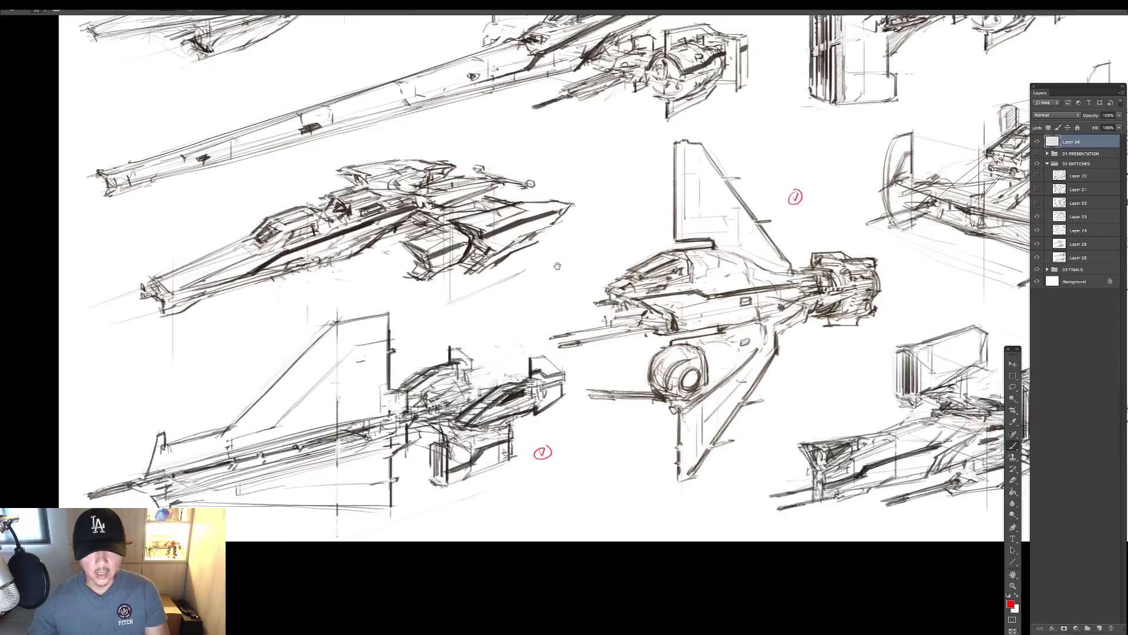
{"action": "mouse_move", "coordinate": [510, 335]}
{"action": "left_mouse_down"}
{"action": "mouse_move", "coordinate": [482, 334]}
{"action": "mouse_move", "coordinate": [529, 446]}
{"action": "mouse_move", "coordinate": [441, 342]}
{"action": "mouse_move", "coordinate": [225, 544]}
{"action": "left_mouse_up"}
{"action": "key", "text": "ctrl+z"}
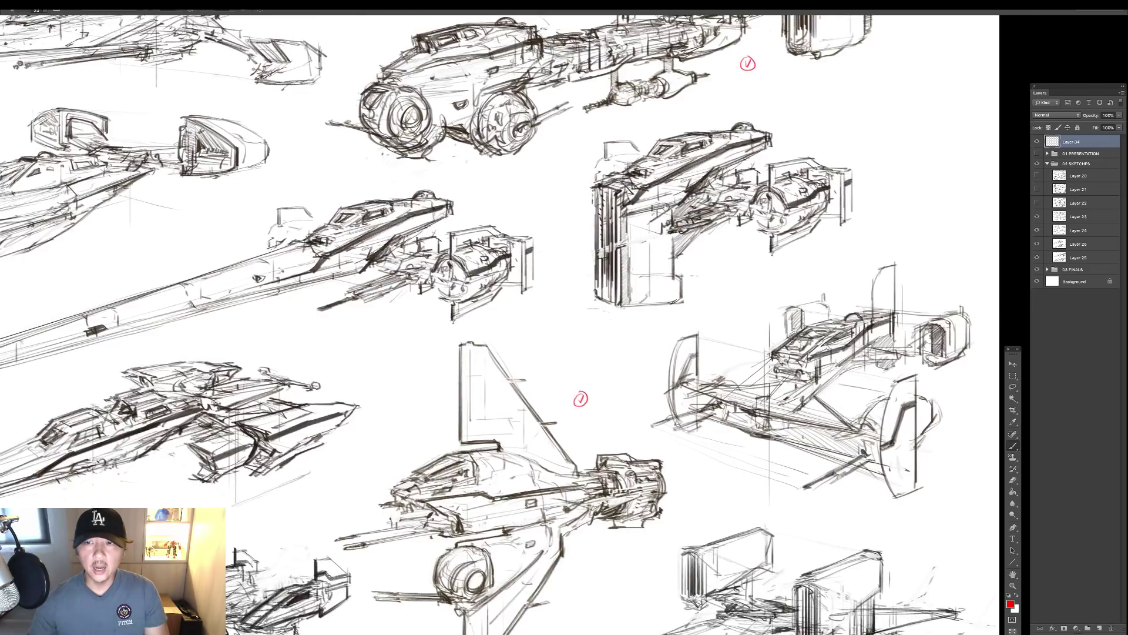
{"action": "left_click_drag", "start_coordinate": [666, 207], "coordinate": [650, 308]}
{"action": "mouse_move", "coordinate": [381, 152]}
{"action": "left_mouse_down"}
{"action": "mouse_move", "coordinate": [605, 181]}
{"action": "mouse_move", "coordinate": [621, 247]}
{"action": "left_mouse_up"}
{"action": "key", "text": "super+z"}
{"action": "left_click_drag", "start_coordinate": [440, 274], "coordinate": [552, 213]}
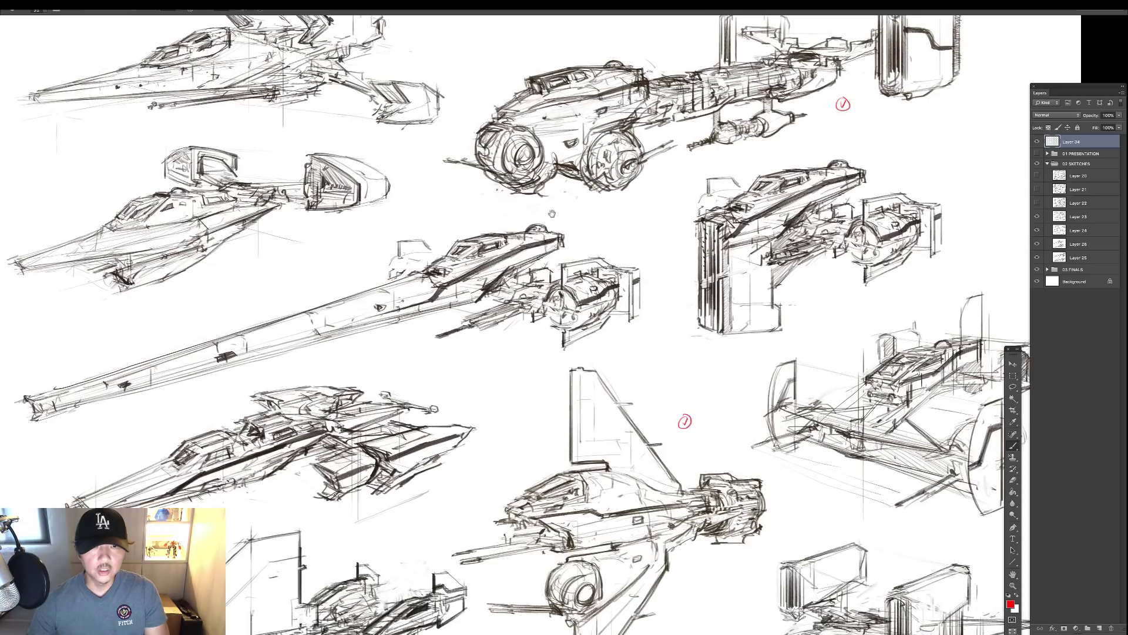
Draw one winding red path through the whole sheet, from the first fighter to the bottom-row delta-wing ship, and undo it.
{"action": "key", "text": "ctrl+0"}
{"action": "mouse_move", "coordinate": [359, 174]}
{"action": "left_mouse_down"}
{"action": "mouse_move", "coordinate": [367, 402]}
{"action": "mouse_move", "coordinate": [471, 283]}
{"action": "mouse_move", "coordinate": [611, 183]}
{"action": "mouse_move", "coordinate": [688, 231]}
{"action": "mouse_move", "coordinate": [725, 294]}
{"action": "mouse_move", "coordinate": [670, 341]}
{"action": "mouse_move", "coordinate": [784, 523]}
{"action": "mouse_move", "coordinate": [569, 551]}
{"action": "mouse_move", "coordinate": [382, 537]}
{"action": "mouse_move", "coordinate": [426, 552]}
{"action": "left_mouse_up"}
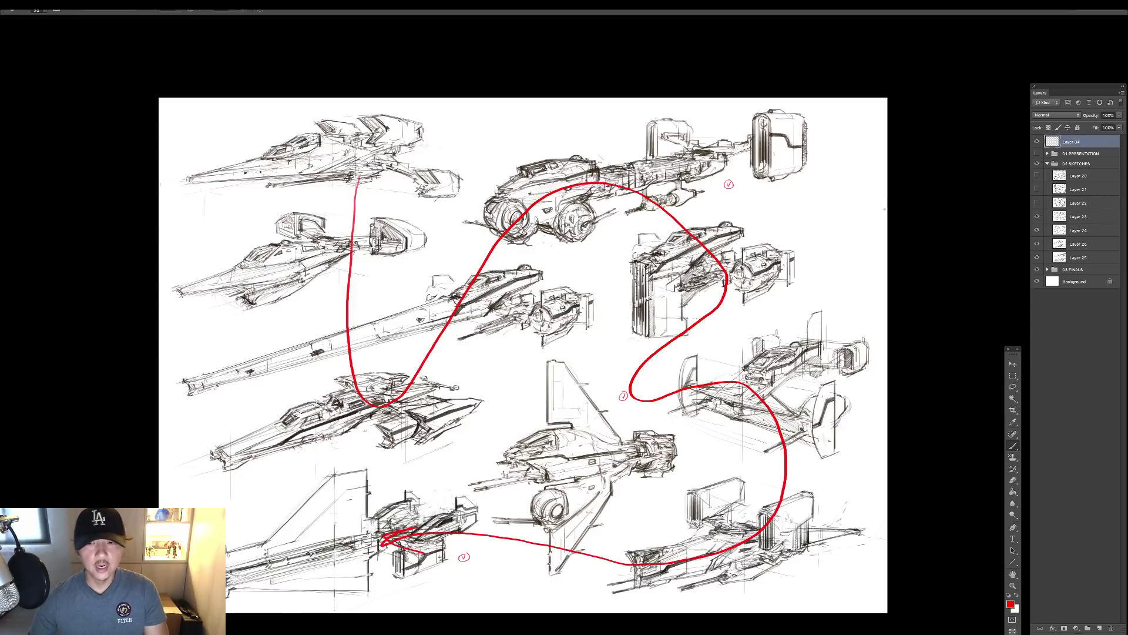
{"action": "key", "text": "super+z"}
Mark the span between the upright-winged ship's upper and lower wings in red, and undo the stroke.
{"action": "left_click", "coordinate": [643, 375], "text": "super"}
{"action": "left_click_drag", "start_coordinate": [617, 438], "coordinate": [624, 345]}
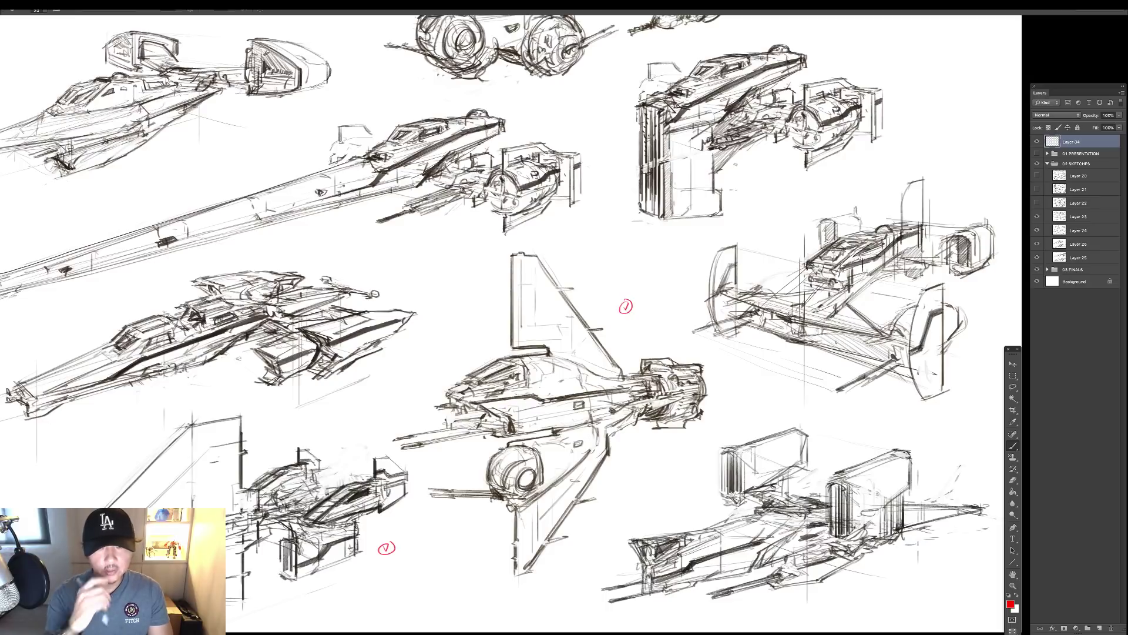
{"action": "scroll", "coordinate": [589, 379], "scroll_direction": "up", "scroll_amount": 2}
{"action": "scroll", "coordinate": [589, 379], "scroll_direction": "down", "scroll_amount": 2}
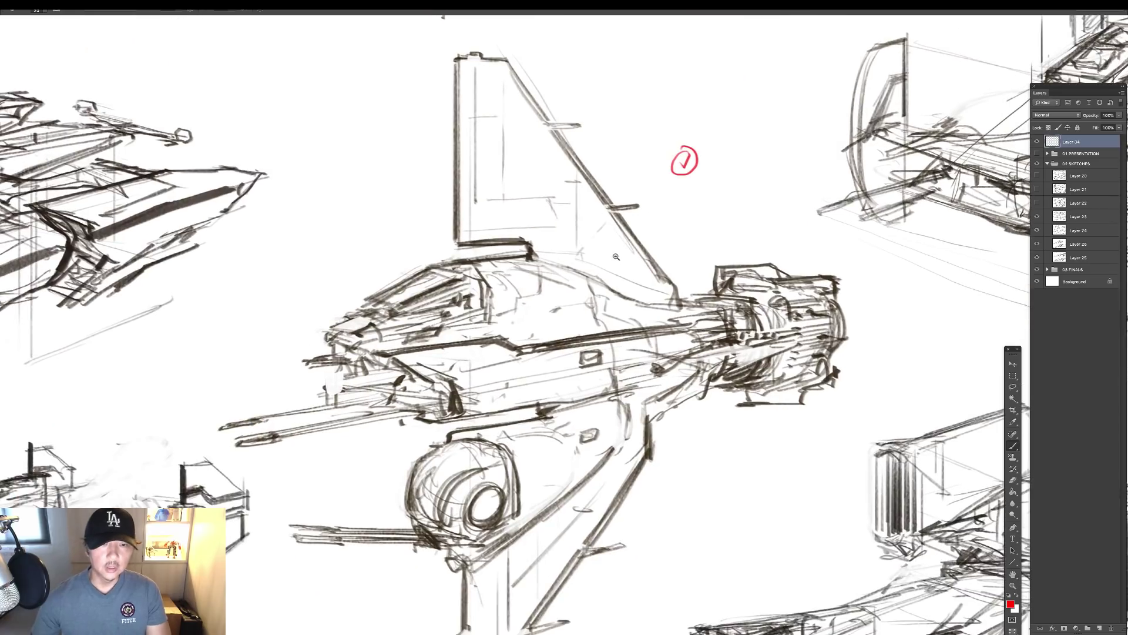
{"action": "scroll", "coordinate": [589, 290], "scroll_direction": "down", "scroll_amount": 2}
{"action": "left_click_drag", "start_coordinate": [588, 289], "coordinate": [565, 298]}
{"action": "scroll", "coordinate": [563, 299], "scroll_direction": "up", "scroll_amount": 1}
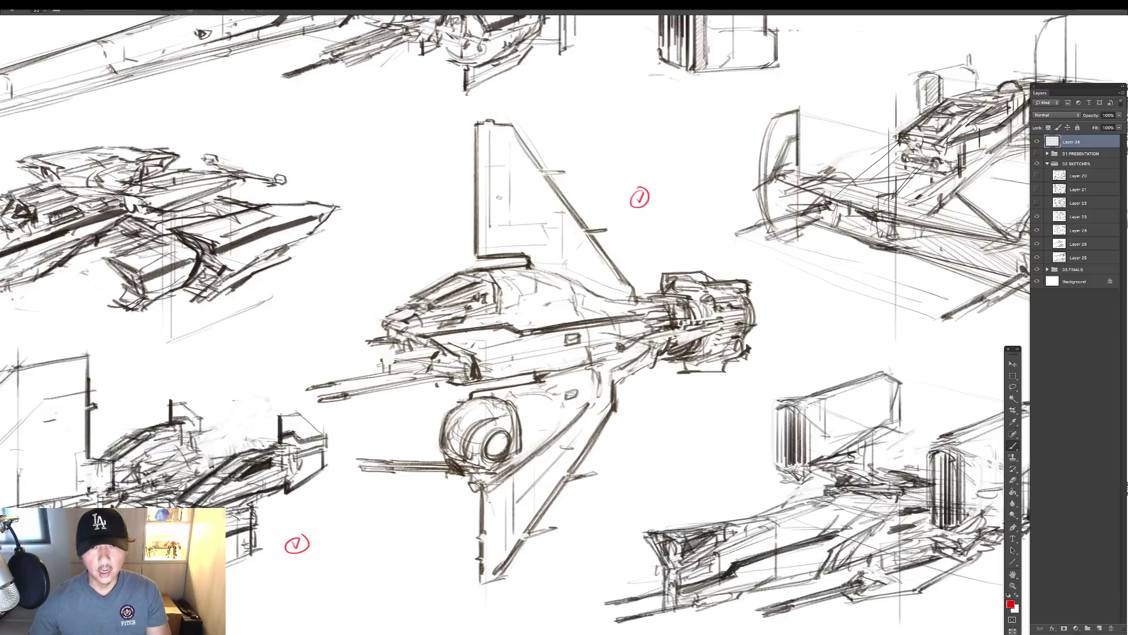
{"action": "mouse_move", "coordinate": [498, 254]}
{"action": "left_mouse_down"}
{"action": "mouse_move", "coordinate": [616, 317]}
{"action": "mouse_move", "coordinate": [518, 526]}
{"action": "left_mouse_up"}
{"action": "key", "text": "ctrl+z"}
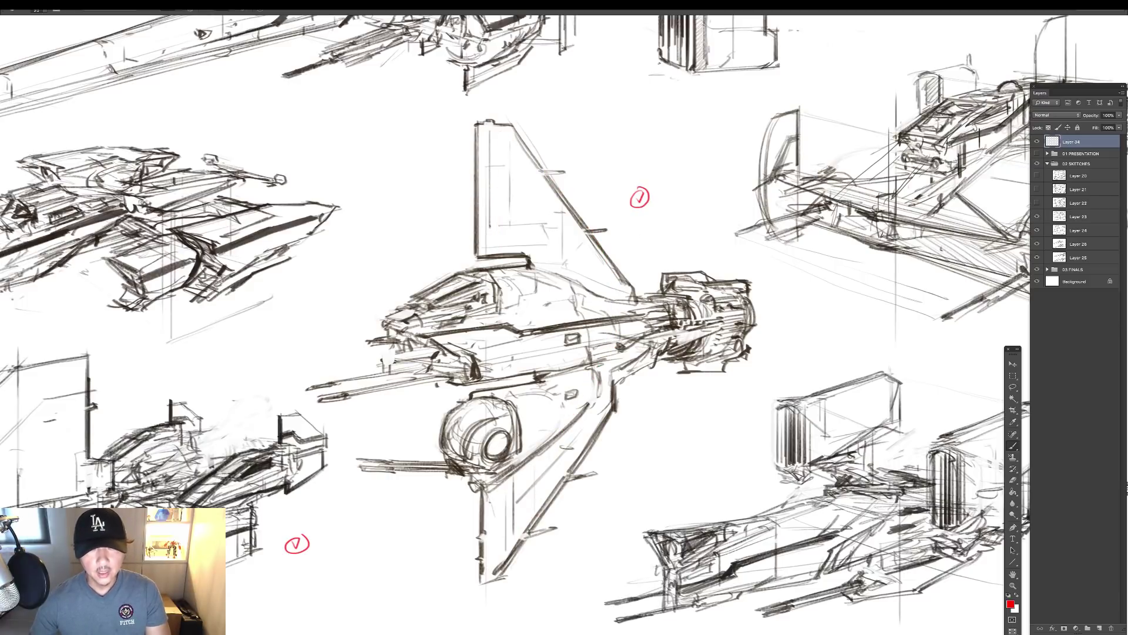
Trace the upright-winged ship's fuselage from cockpit to rear engine in red, mark its lower wing, and undo the strokes.
{"action": "left_click_drag", "start_coordinate": [432, 327], "coordinate": [663, 295]}
{"action": "key", "text": "ctrl+z"}
{"action": "mouse_move", "coordinate": [422, 325]}
{"action": "left_mouse_down"}
{"action": "mouse_move", "coordinate": [544, 291]}
{"action": "mouse_move", "coordinate": [658, 316]}
{"action": "mouse_move", "coordinate": [550, 290]}
{"action": "mouse_move", "coordinate": [447, 314]}
{"action": "mouse_move", "coordinate": [531, 270]}
{"action": "mouse_move", "coordinate": [633, 304]}
{"action": "mouse_move", "coordinate": [529, 270]}
{"action": "mouse_move", "coordinate": [397, 317]}
{"action": "mouse_move", "coordinate": [568, 281]}
{"action": "mouse_move", "coordinate": [663, 303]}
{"action": "left_mouse_up"}
{"action": "key", "text": "ctrl+z"}
{"action": "key", "text": "ctrl+z"}
{"action": "mouse_move", "coordinate": [488, 452]}
{"action": "left_mouse_down"}
{"action": "mouse_move", "coordinate": [654, 359]}
{"action": "mouse_move", "coordinate": [475, 451]}
{"action": "mouse_move", "coordinate": [617, 381]}
{"action": "left_mouse_up"}
{"action": "key", "text": "ctrl+z"}
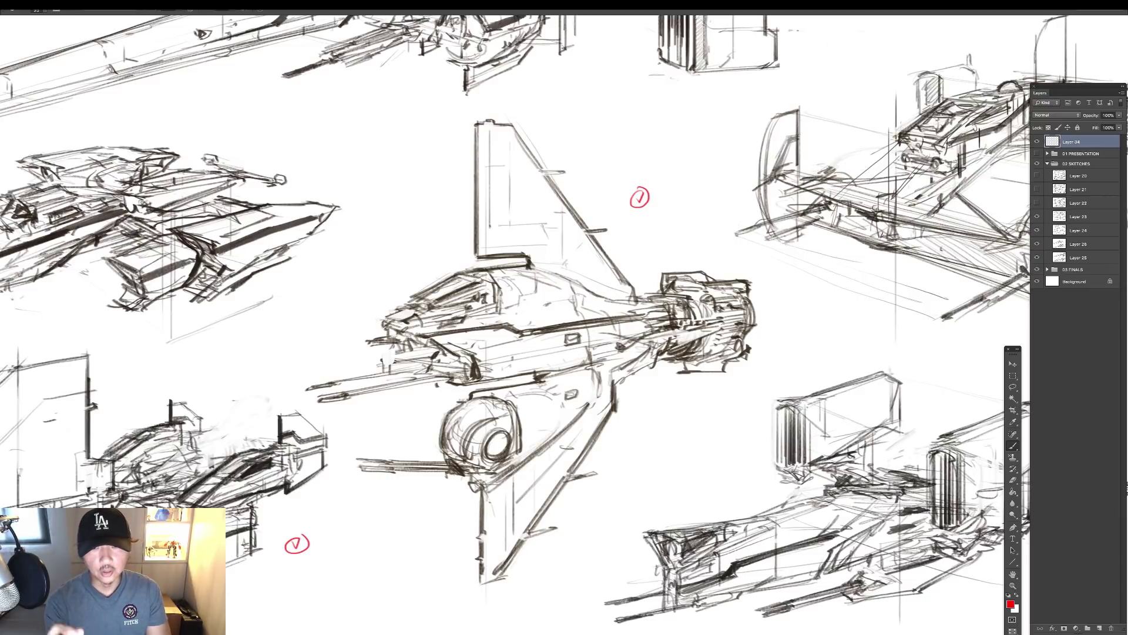
Mark the upright-winged ship's upper wing, outline both wings as one red shape, and undo the strokes.
{"action": "left_click_drag", "start_coordinate": [607, 188], "coordinate": [561, 270]}
{"action": "mouse_move", "coordinate": [550, 252]}
{"action": "left_mouse_down"}
{"action": "mouse_move", "coordinate": [581, 259]}
{"action": "mouse_move", "coordinate": [618, 294]}
{"action": "mouse_move", "coordinate": [665, 291]}
{"action": "left_mouse_up"}
{"action": "key", "text": "ctrl+z"}
{"action": "key", "text": "ctrl+z"}
{"action": "mouse_move", "coordinate": [486, 282]}
{"action": "left_mouse_down"}
{"action": "mouse_move", "coordinate": [611, 218]}
{"action": "mouse_move", "coordinate": [520, 531]}
{"action": "mouse_move", "coordinate": [505, 163]}
{"action": "left_mouse_up"}
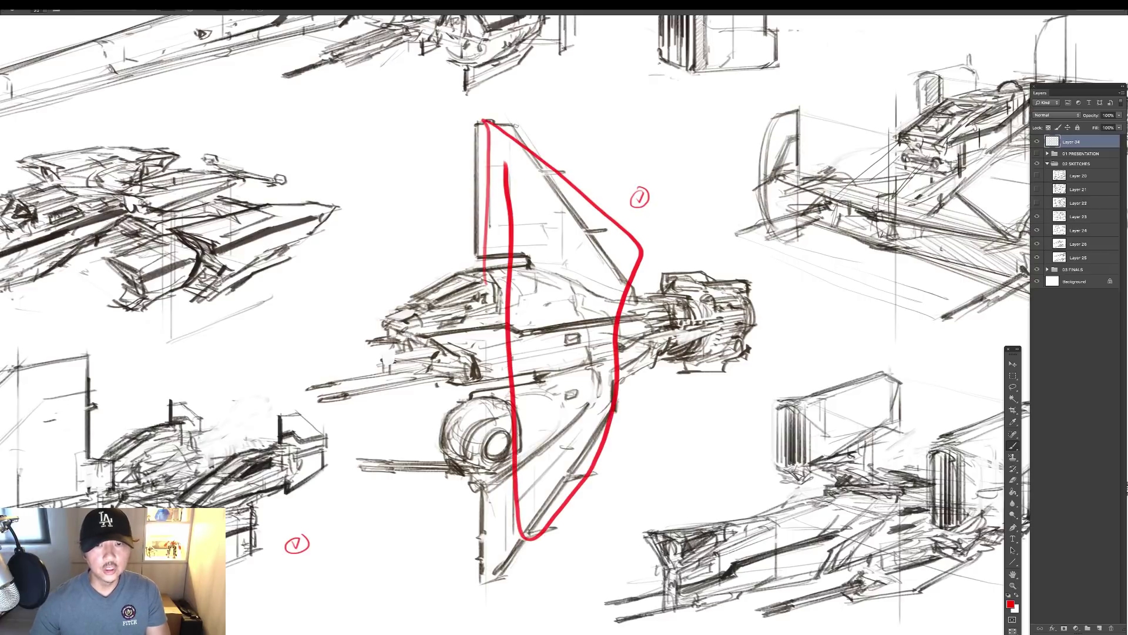
{"action": "key", "text": "ctrl+z"}
Mark the ship with the wide front wing in red, and undo the strokes.
{"action": "left_click_drag", "start_coordinate": [735, 207], "coordinate": [519, 374]}
{"action": "mouse_move", "coordinate": [417, 441]}
{"action": "left_mouse_down"}
{"action": "mouse_move", "coordinate": [617, 383]}
{"action": "mouse_move", "coordinate": [645, 346]}
{"action": "left_mouse_up"}
{"action": "key", "text": "ctrl+z"}
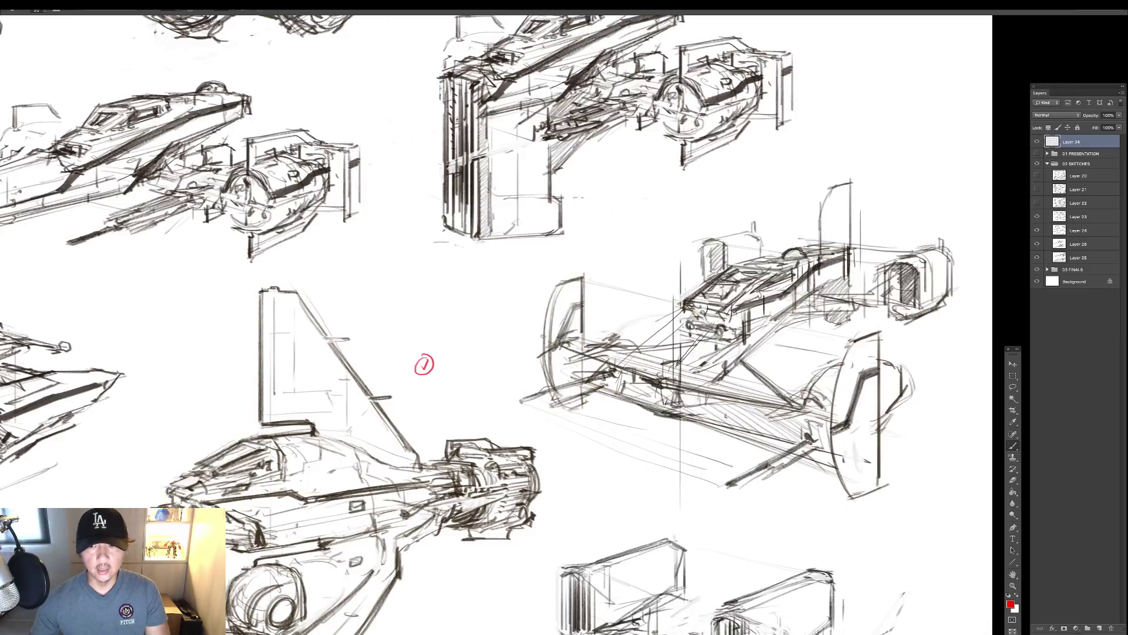
{"action": "mouse_move", "coordinate": [536, 330]}
{"action": "left_mouse_down"}
{"action": "mouse_move", "coordinate": [805, 417]}
{"action": "mouse_move", "coordinate": [796, 411]}
{"action": "left_mouse_up"}
{"action": "key", "text": "ctrl+alt+z"}
{"action": "key", "text": "ctrl+alt+z"}
Draw a red line from the upright-winged ship's rear engine to the twin-intake ship, and undo the temporary strokes.
{"action": "left_click_drag", "start_coordinate": [534, 224], "coordinate": [544, 348]}
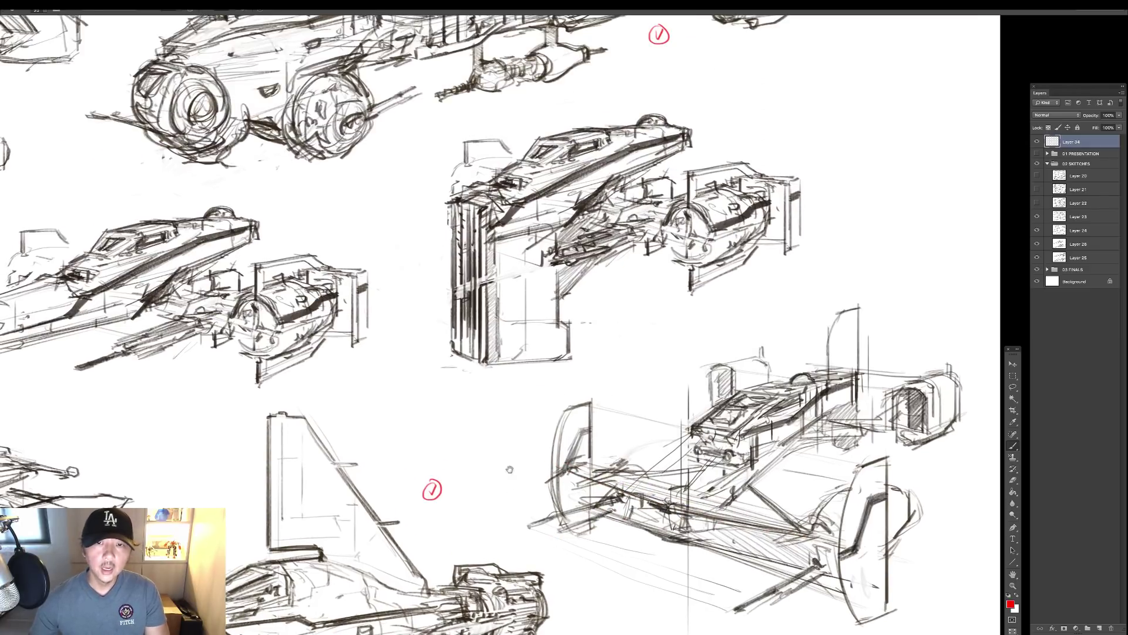
{"action": "mouse_move", "coordinate": [510, 469]}
{"action": "left_mouse_down"}
{"action": "mouse_move", "coordinate": [493, 91]}
{"action": "mouse_move", "coordinate": [455, 25]}
{"action": "left_mouse_up"}
{"action": "left_click_drag", "start_coordinate": [460, 270], "coordinate": [661, 358]}
{"action": "key", "text": "ctrl+z"}
{"action": "mouse_move", "coordinate": [493, 322]}
{"action": "left_mouse_down"}
{"action": "mouse_move", "coordinate": [625, 219]}
{"action": "mouse_move", "coordinate": [493, 335]}
{"action": "left_mouse_up"}
{"action": "key", "text": "ctrl+z"}
{"action": "left_click_drag", "start_coordinate": [446, 217], "coordinate": [687, 330]}
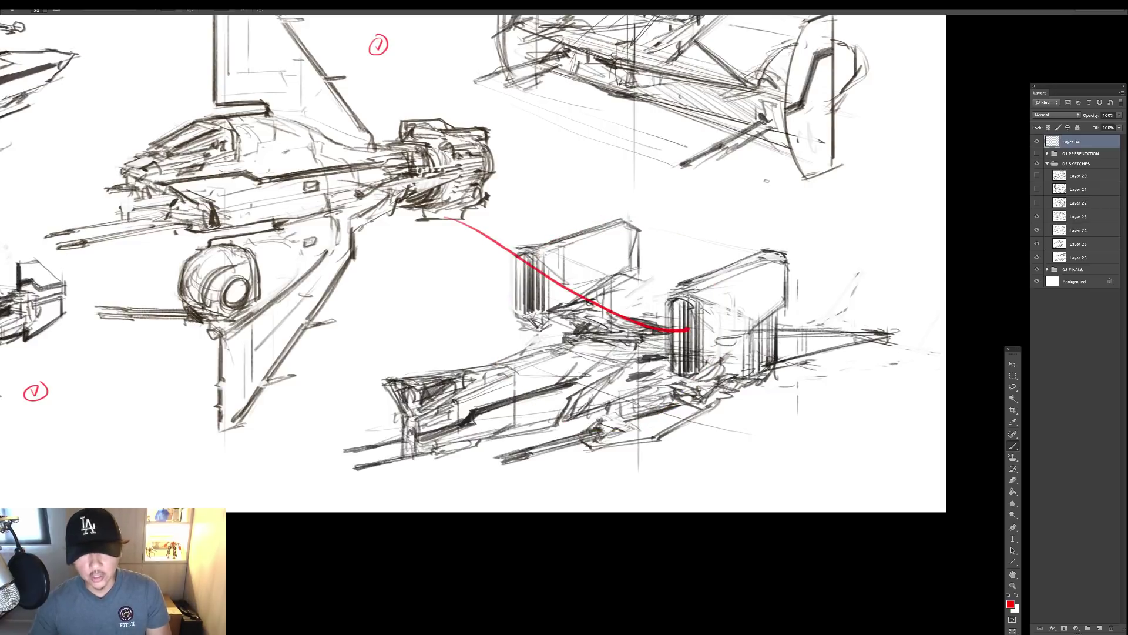
{"action": "key", "text": "ctrl+z"}
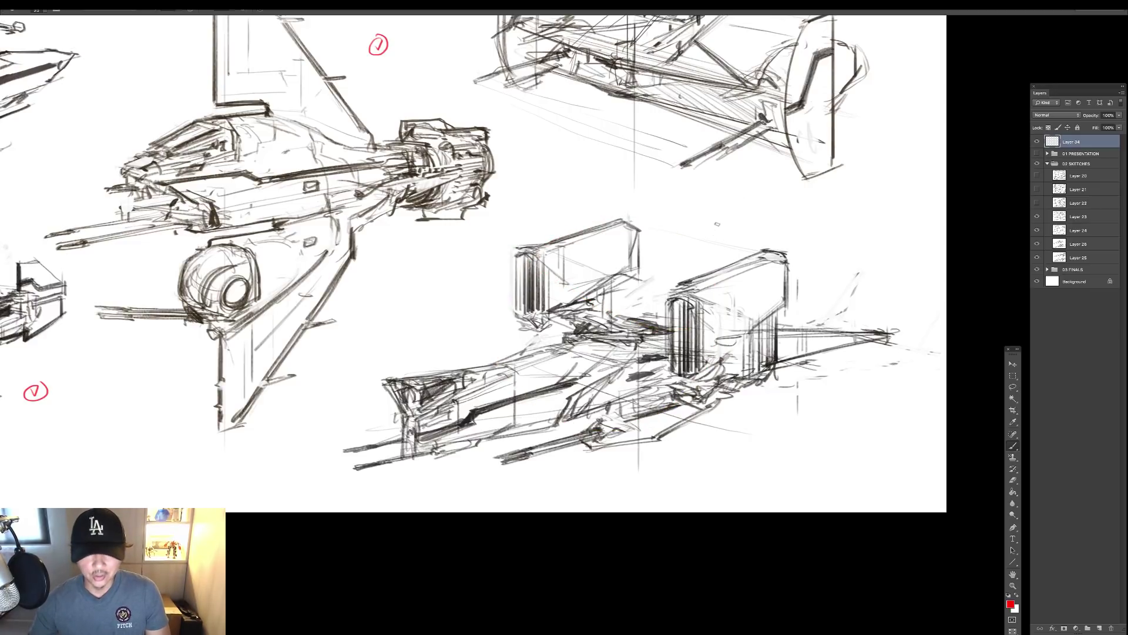
Mark the twin-intake ship's engine block and hull in red, and undo both marks.
{"action": "left_click_drag", "start_coordinate": [534, 235], "coordinate": [610, 260]}
{"action": "mouse_move", "coordinate": [564, 376]}
{"action": "left_mouse_down"}
{"action": "mouse_move", "coordinate": [635, 294]}
{"action": "mouse_move", "coordinate": [746, 356]}
{"action": "mouse_move", "coordinate": [672, 400]}
{"action": "left_mouse_up"}
{"action": "key", "text": "ctrl+z"}
{"action": "key", "text": "ctrl+z"}
Point a red arrow at the bottom-row delta-wing ship, circle its wing-to-engine junction, and undo both annotations.
{"action": "left_click_drag", "start_coordinate": [365, 247], "coordinate": [664, 291]}
{"action": "left_click_drag", "start_coordinate": [414, 259], "coordinate": [737, 255]}
{"action": "left_click_drag", "start_coordinate": [786, 216], "coordinate": [708, 315]}
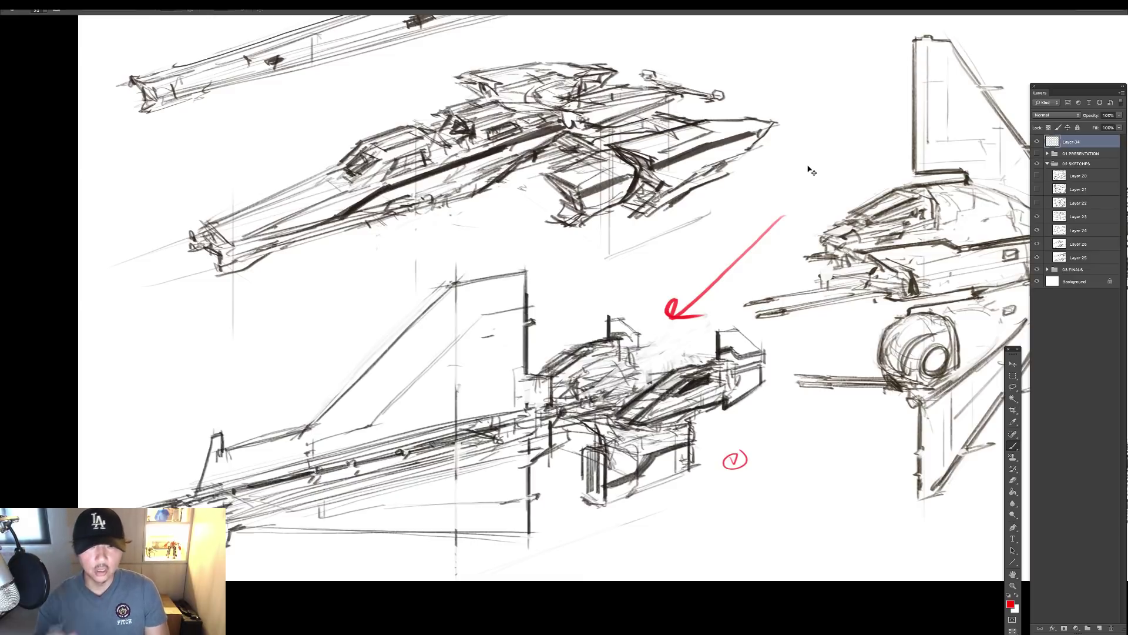
{"action": "key", "text": "ctrl+z"}
{"action": "left_click_drag", "start_coordinate": [611, 333], "coordinate": [680, 419]}
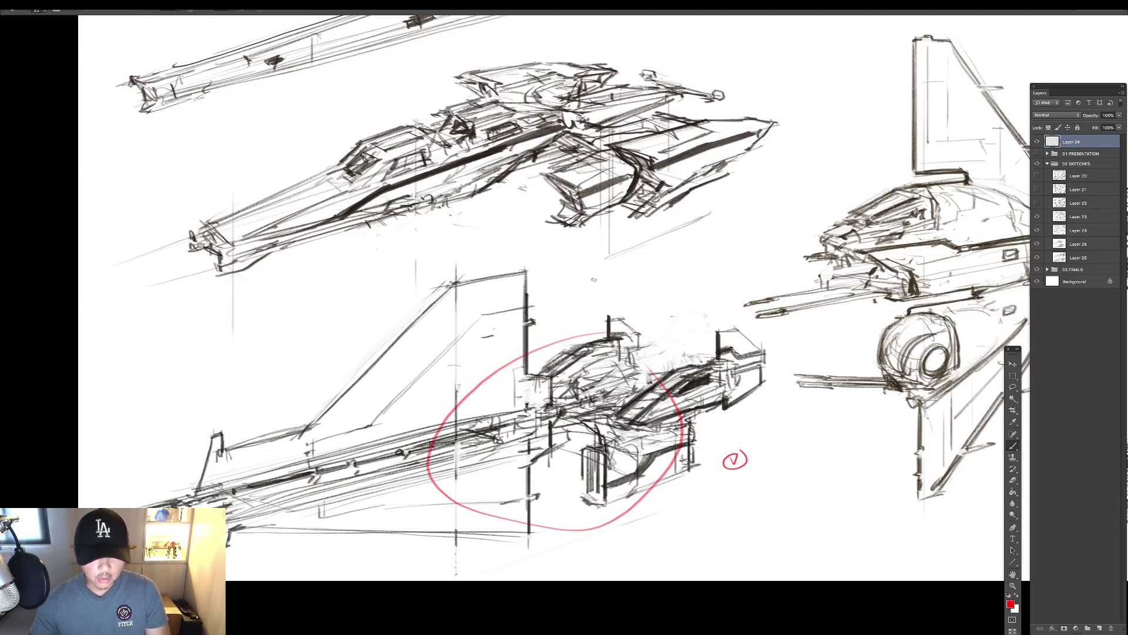
{"action": "key", "text": "ctrl+z"}
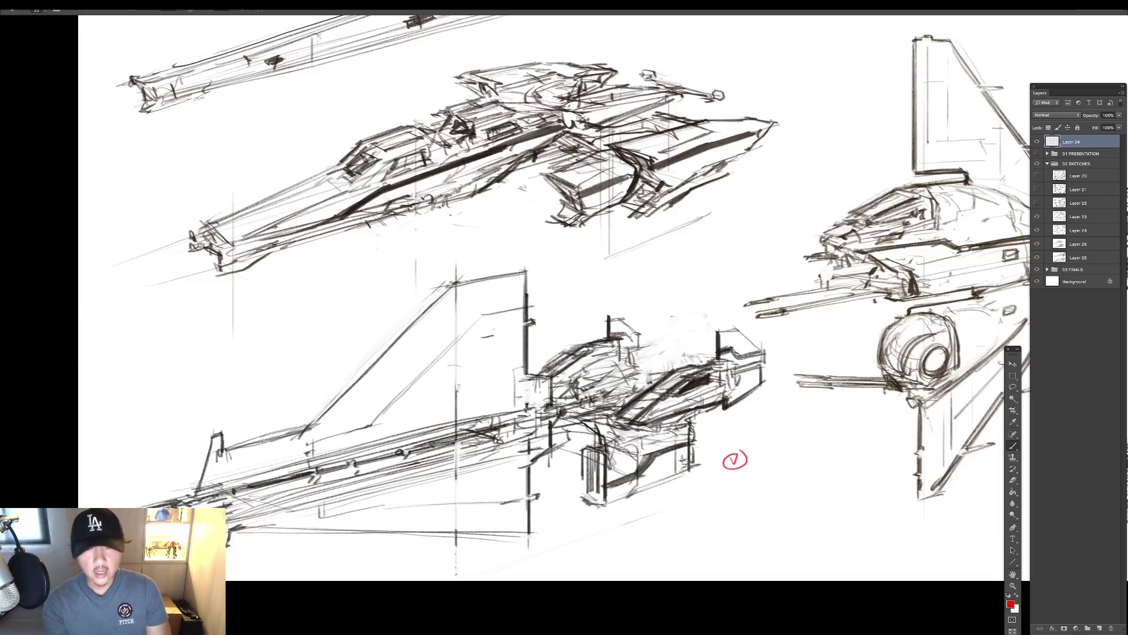
Mark the delta-wing ship's wing root and long forward body in red, and undo the strokes.
{"action": "mouse_move", "coordinate": [538, 412]}
{"action": "left_mouse_down"}
{"action": "mouse_move", "coordinate": [453, 444]}
{"action": "mouse_move", "coordinate": [160, 506]}
{"action": "mouse_move", "coordinate": [522, 415]}
{"action": "mouse_move", "coordinate": [496, 343]}
{"action": "mouse_move", "coordinate": [476, 388]}
{"action": "mouse_move", "coordinate": [431, 388]}
{"action": "mouse_move", "coordinate": [414, 367]}
{"action": "mouse_move", "coordinate": [304, 452]}
{"action": "mouse_move", "coordinate": [320, 521]}
{"action": "mouse_move", "coordinate": [440, 494]}
{"action": "mouse_move", "coordinate": [505, 506]}
{"action": "left_mouse_up"}
{"action": "key", "text": "ctrl+z"}
{"action": "key", "text": "ctrl+z"}
{"action": "mouse_move", "coordinate": [436, 422]}
{"action": "left_mouse_down"}
{"action": "mouse_move", "coordinate": [198, 494]}
{"action": "mouse_move", "coordinate": [497, 484]}
{"action": "mouse_move", "coordinate": [498, 406]}
{"action": "mouse_move", "coordinate": [300, 437]}
{"action": "left_mouse_up"}
{"action": "key", "text": "ctrl+z"}
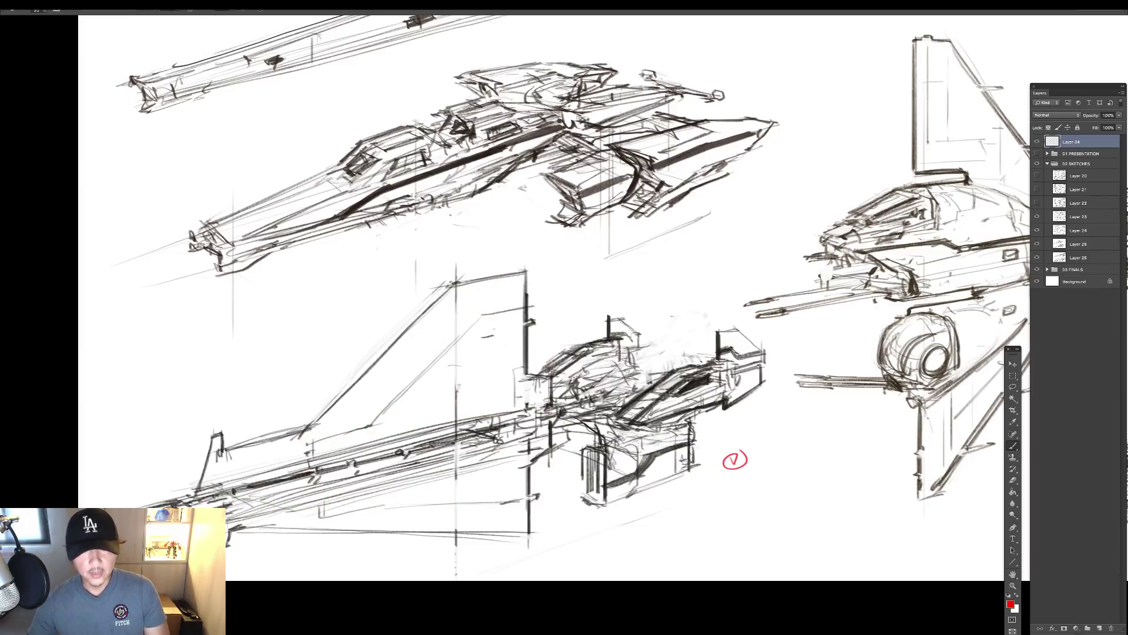
Draw a red zigzag across the delta-wing ship's wing-to-engine junction, circle its dark engine pod, and undo the marks.
{"action": "mouse_move", "coordinate": [578, 366]}
{"action": "left_mouse_down"}
{"action": "mouse_move", "coordinate": [587, 408]}
{"action": "mouse_move", "coordinate": [533, 376]}
{"action": "mouse_move", "coordinate": [417, 379]}
{"action": "left_mouse_up"}
{"action": "key", "text": "ctrl+z"}
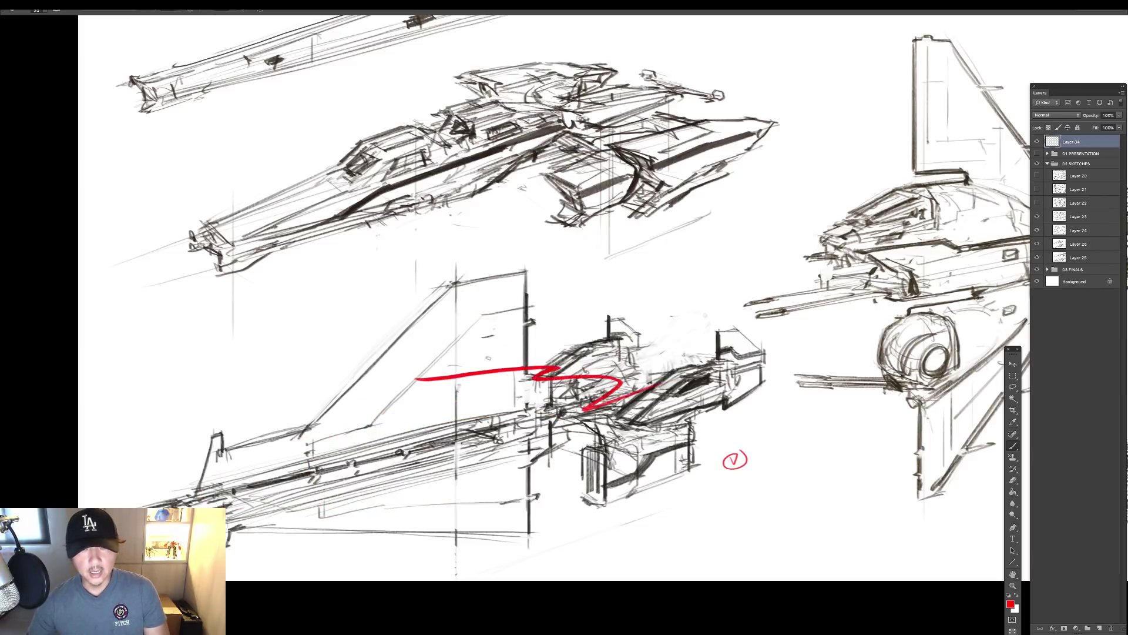
{"action": "key", "text": "ctrl+z"}
{"action": "key", "text": "ctrl+z"}
{"action": "mouse_move", "coordinate": [529, 367]}
{"action": "left_mouse_down"}
{"action": "mouse_move", "coordinate": [681, 377]}
{"action": "mouse_move", "coordinate": [710, 350]}
{"action": "mouse_move", "coordinate": [666, 345]}
{"action": "left_mouse_up"}
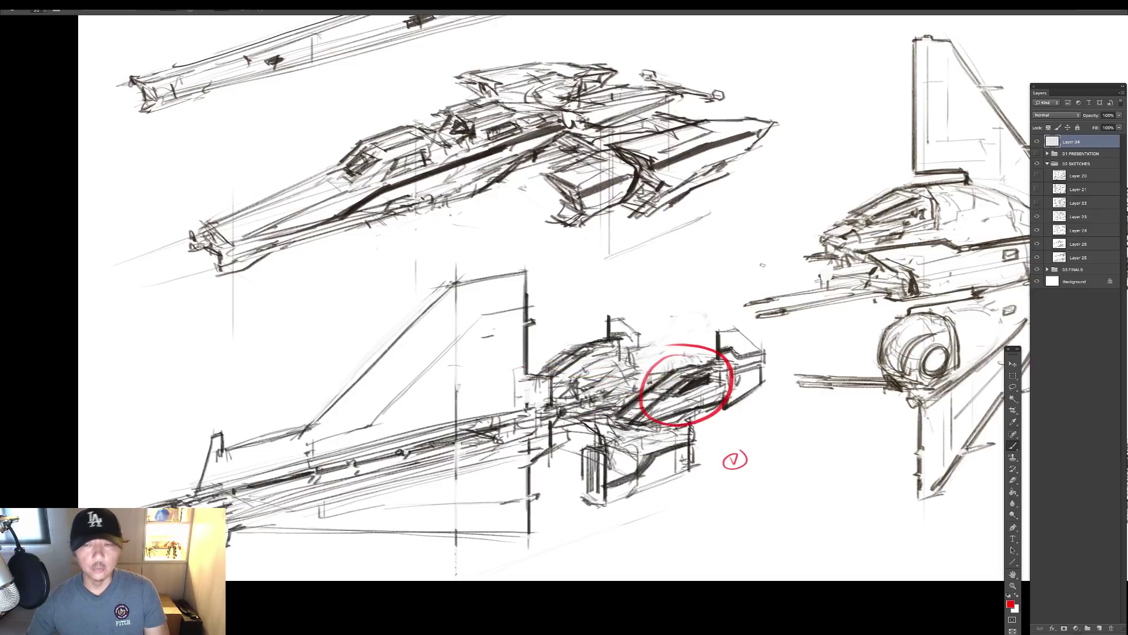
{"action": "key", "text": "v"}
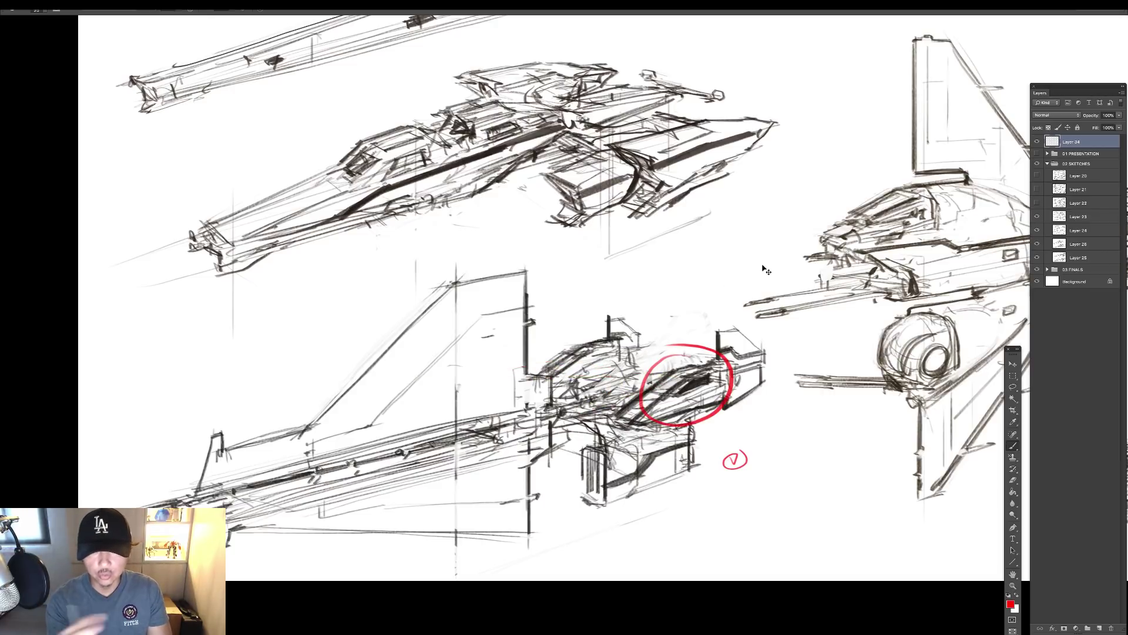
{"action": "key", "text": "ctrl+z"}
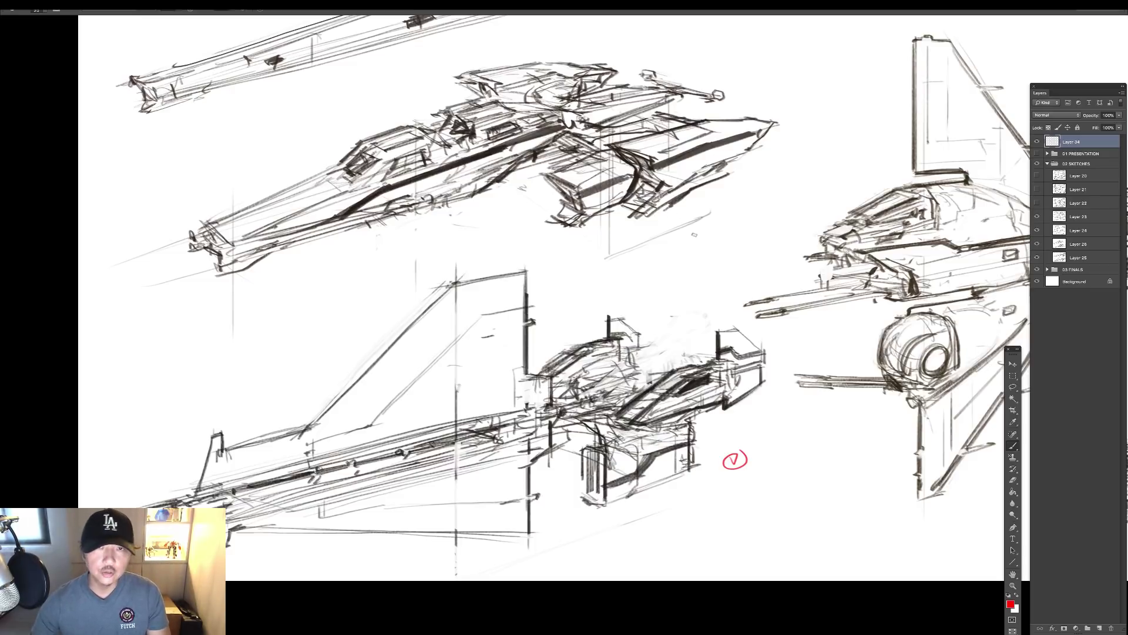
Circle the delta-wing ship's separate engine pods and outline its entire silhouette in red, undoing each mark.
{"action": "left_click_drag", "start_coordinate": [693, 342], "coordinate": [702, 346]}
{"action": "key", "text": "super+z"}
{"action": "left_click_drag", "start_coordinate": [592, 324], "coordinate": [599, 328]}
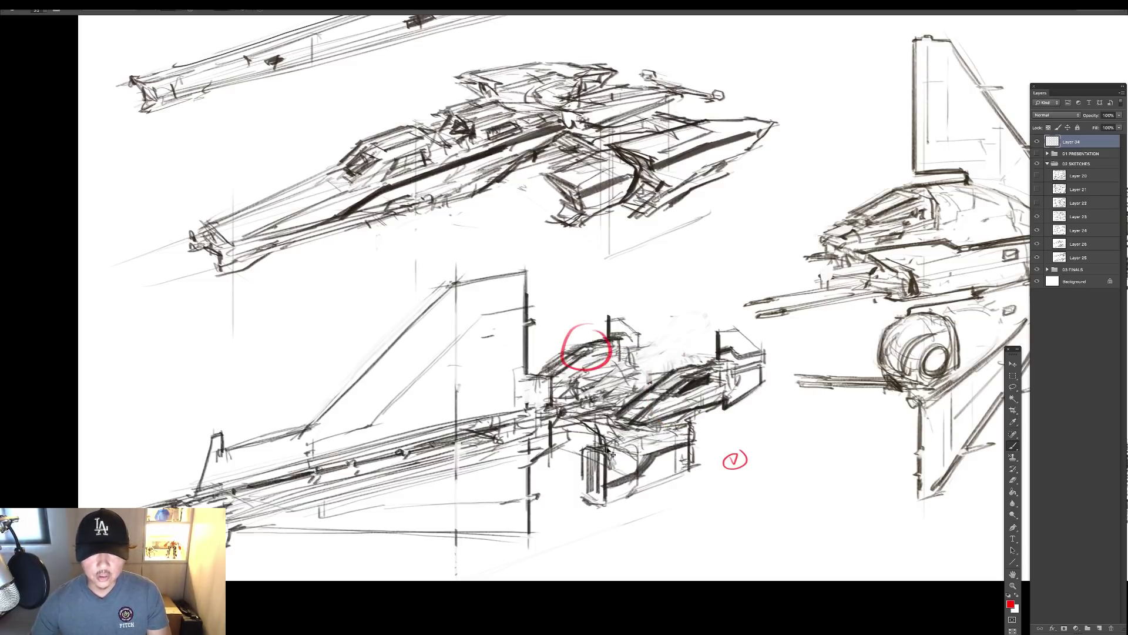
{"action": "key", "text": "super+z"}
{"action": "mouse_move", "coordinate": [598, 441]}
{"action": "left_mouse_down"}
{"action": "mouse_move", "coordinate": [591, 499]}
{"action": "mouse_move", "coordinate": [577, 442]}
{"action": "left_mouse_up"}
{"action": "key", "text": "ctrl+z"}
{"action": "mouse_move", "coordinate": [749, 330]}
{"action": "left_mouse_down"}
{"action": "mouse_move", "coordinate": [644, 373]}
{"action": "mouse_move", "coordinate": [456, 284]}
{"action": "mouse_move", "coordinate": [162, 496]}
{"action": "mouse_move", "coordinate": [644, 509]}
{"action": "mouse_move", "coordinate": [676, 489]}
{"action": "left_mouse_up"}
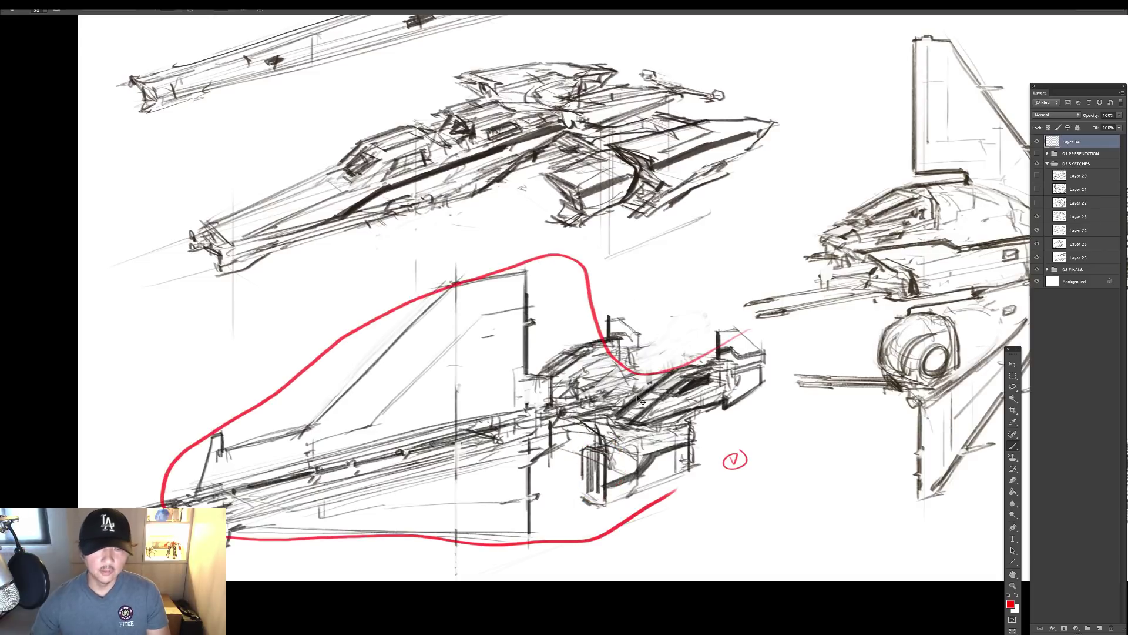
{"action": "key", "text": "ctrl+z"}
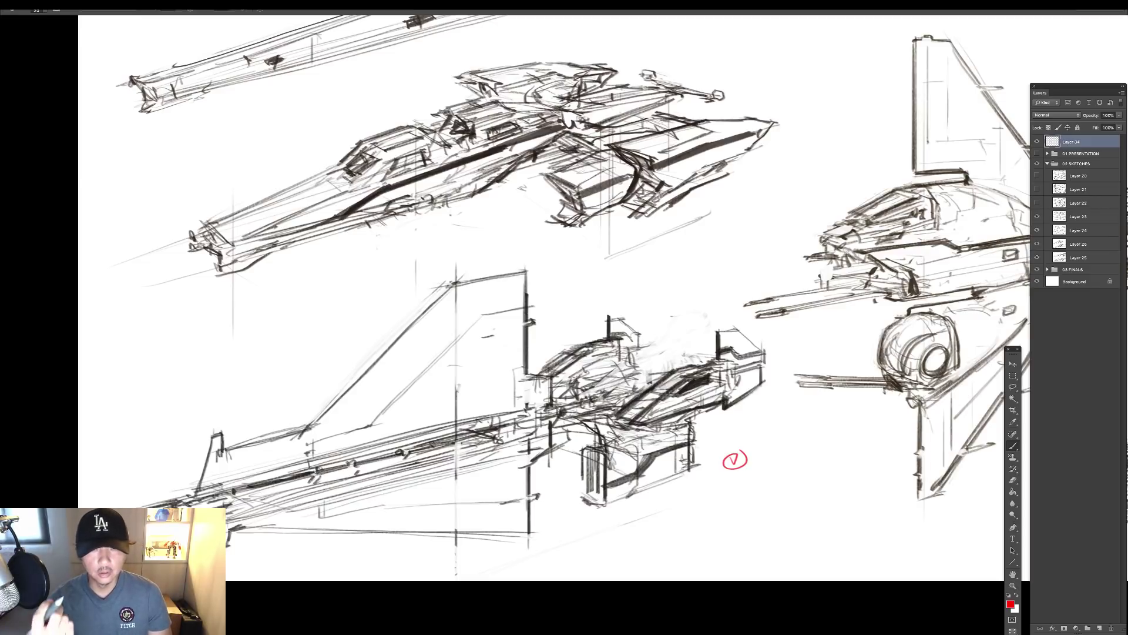
Show the 01 PRESENTATION group and hide its upper layers down to the Layer 19 reference board with the orange wedge car.
{"action": "left_click_drag", "start_coordinate": [635, 393], "coordinate": [549, 484]}
{"action": "left_click", "coordinate": [1037, 153]}
{"action": "left_click", "coordinate": [1047, 154]}
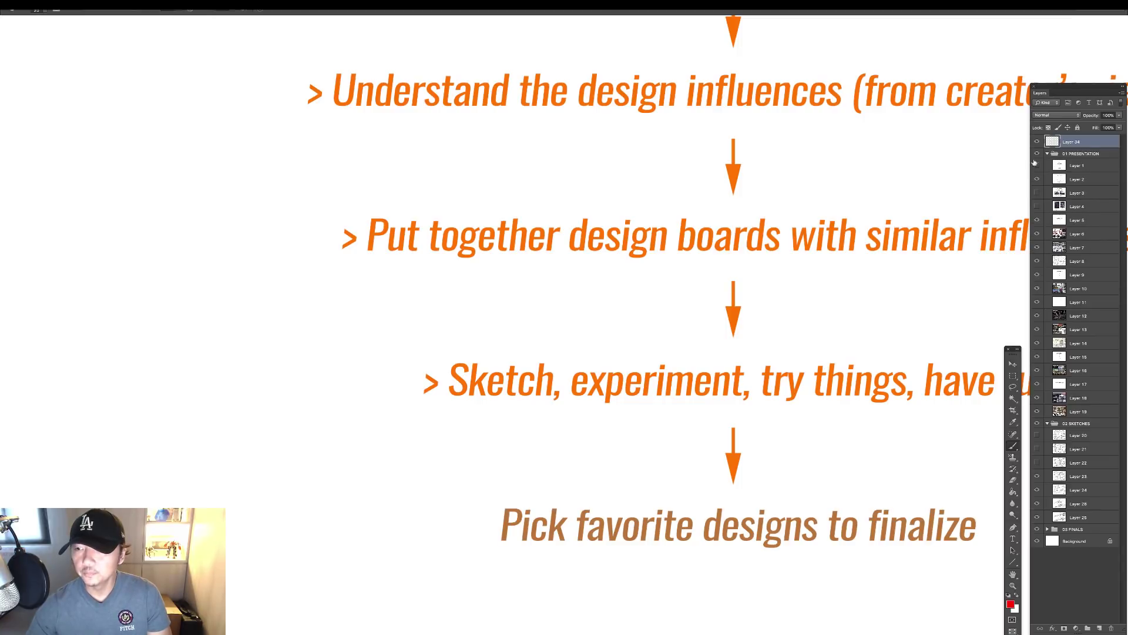
{"action": "left_click", "coordinate": [1037, 179]}
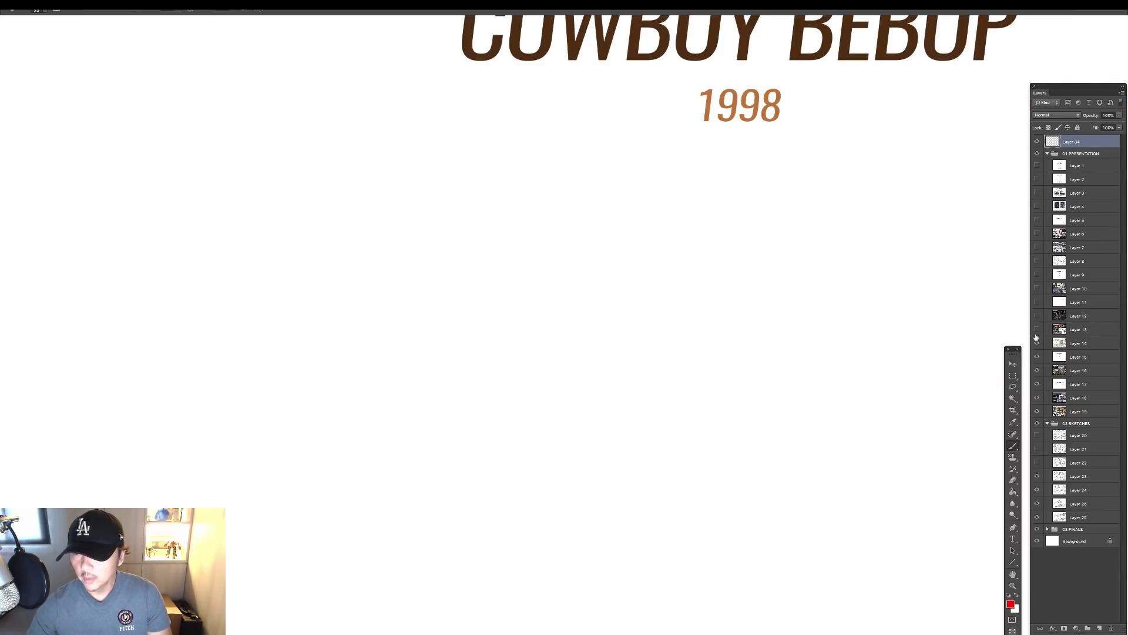
{"action": "left_click_drag", "start_coordinate": [1036, 337], "coordinate": [1037, 397]}
{"action": "left_click_drag", "start_coordinate": [977, 18], "coordinate": [430, 560]}
{"action": "left_click_drag", "start_coordinate": [596, 194], "coordinate": [534, 215]}
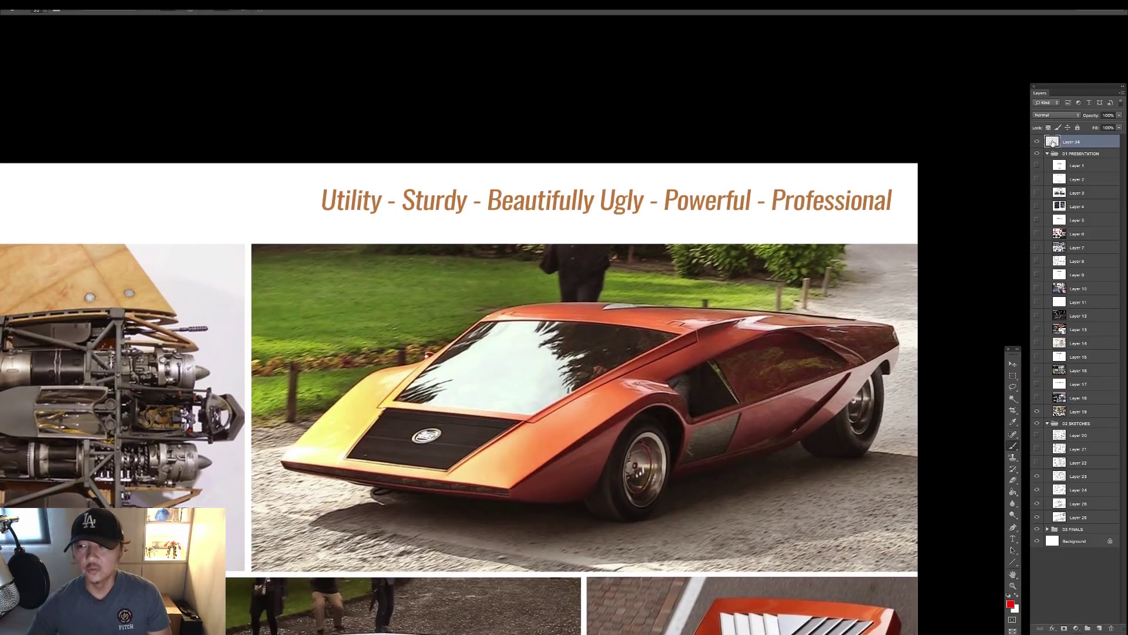
Collapse and hide the 01 PRESENTATION group, and select Layer 23 to return to the delta-wing ship sketch.
{"action": "left_click", "coordinate": [1047, 153]}
{"action": "left_click", "coordinate": [1037, 154]}
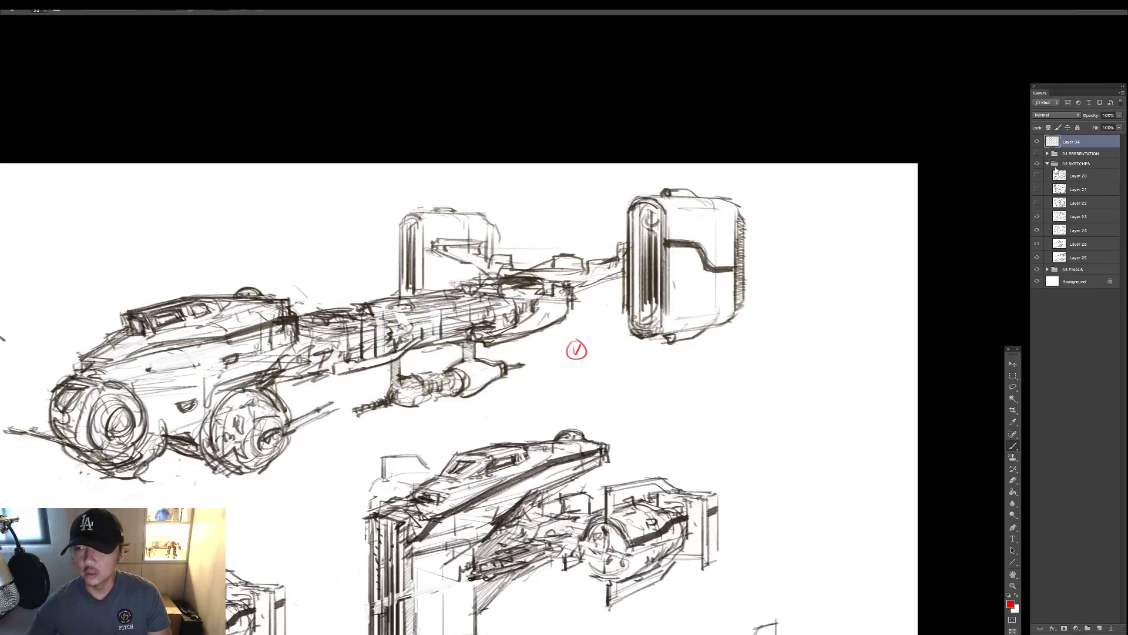
{"action": "left_click", "coordinate": [1077, 217]}
{"action": "left_click", "coordinate": [557, 354], "text": "alt+super"}
{"action": "left_click_drag", "start_coordinate": [557, 353], "coordinate": [843, 61]}
{"action": "mouse_move", "coordinate": [376, 531]}
{"action": "left_mouse_down"}
{"action": "mouse_move", "coordinate": [720, 269]}
{"action": "mouse_move", "coordinate": [708, 258]}
{"action": "mouse_move", "coordinate": [609, 293]}
{"action": "left_mouse_up"}
{"action": "left_click", "coordinate": [606, 347], "text": "super"}
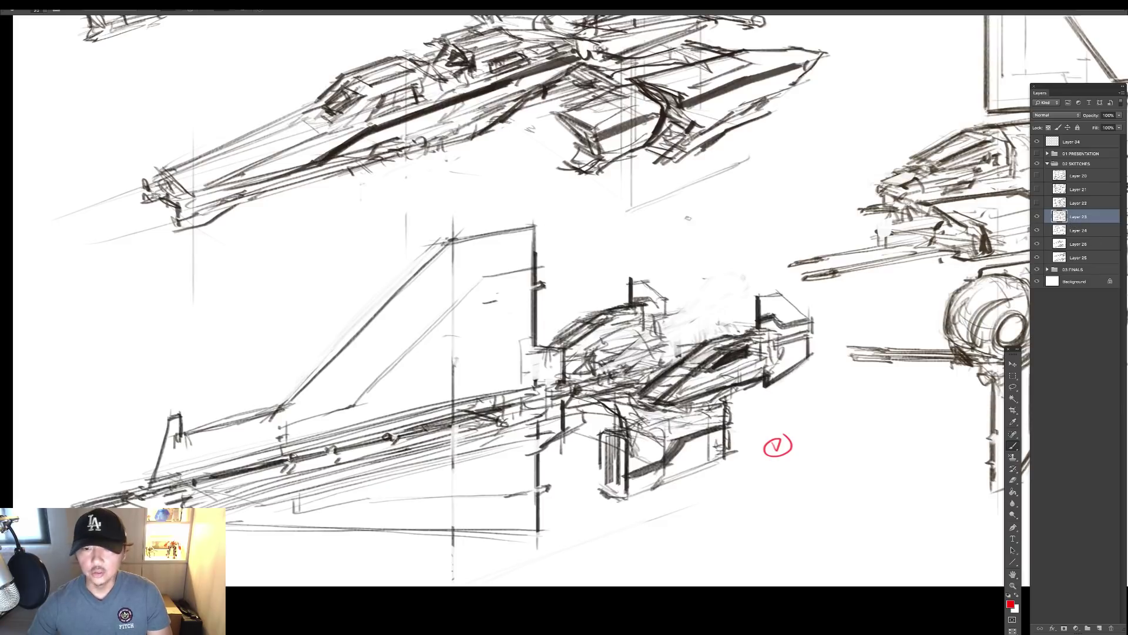
Hide Layer 23 to present the entire Layer 24 ship sheet, with the topmost annotation layer active and the interface panels hidden.
{"action": "left_click", "coordinate": [1038, 217]}
{"action": "left_click", "coordinate": [1078, 230]}
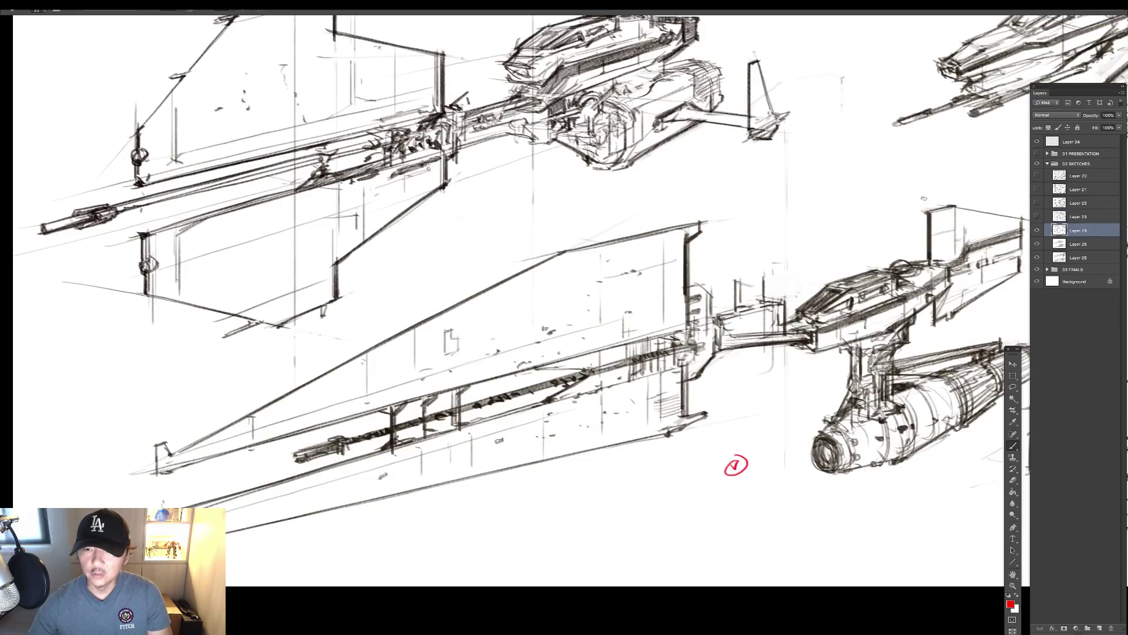
{"action": "scroll", "coordinate": [746, 206], "scroll_direction": "down", "scroll_amount": 2}
{"action": "scroll", "coordinate": [710, 259], "scroll_direction": "up", "scroll_amount": 2}
{"action": "mouse_move", "coordinate": [711, 260]}
{"action": "left_mouse_down"}
{"action": "mouse_move", "coordinate": [588, 354]}
{"action": "mouse_move", "coordinate": [652, 264]}
{"action": "mouse_move", "coordinate": [596, 273]}
{"action": "left_mouse_up"}
{"action": "left_click", "coordinate": [1071, 141]}
{"action": "key", "text": "Tab"}
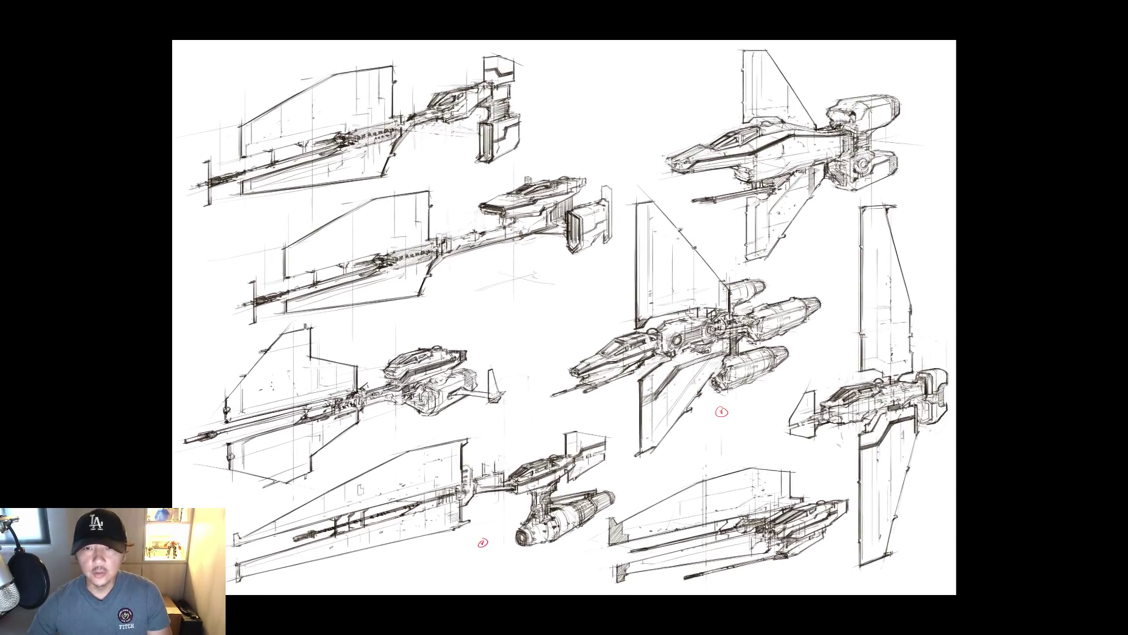
{"action": "scroll", "coordinate": [655, 191], "scroll_direction": "up", "scroll_amount": 1}
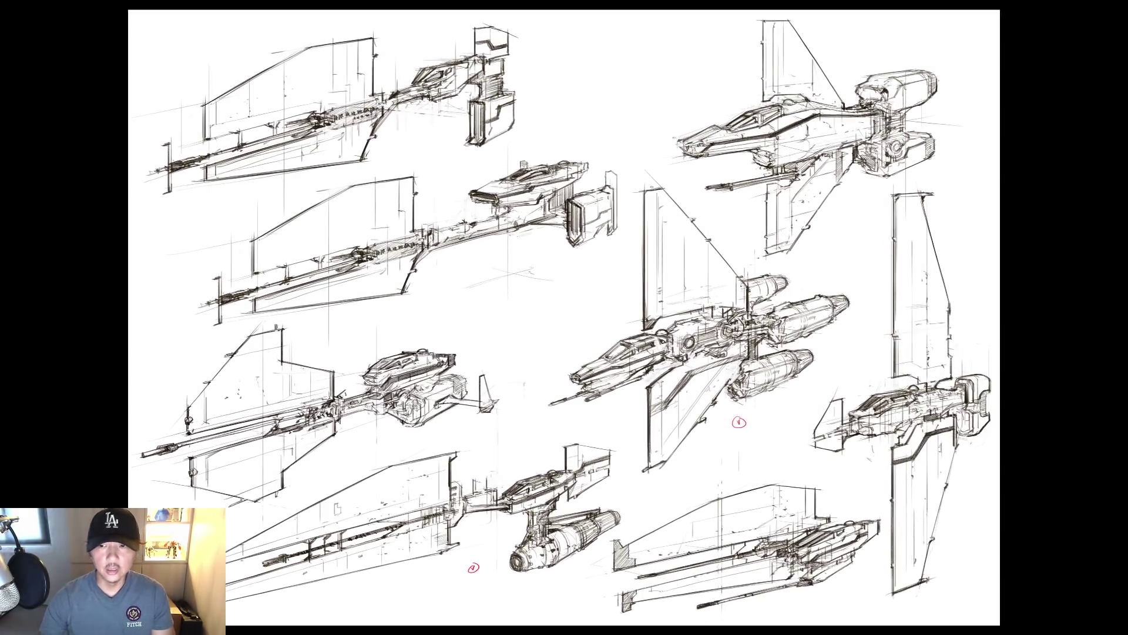
Compare the Layer 24 sheet with the earlier rounded ship sketches by briefly showing and hiding Layer 20 and Layer 21.
{"action": "key", "text": "Tab"}
{"action": "left_click", "coordinate": [1037, 176]}
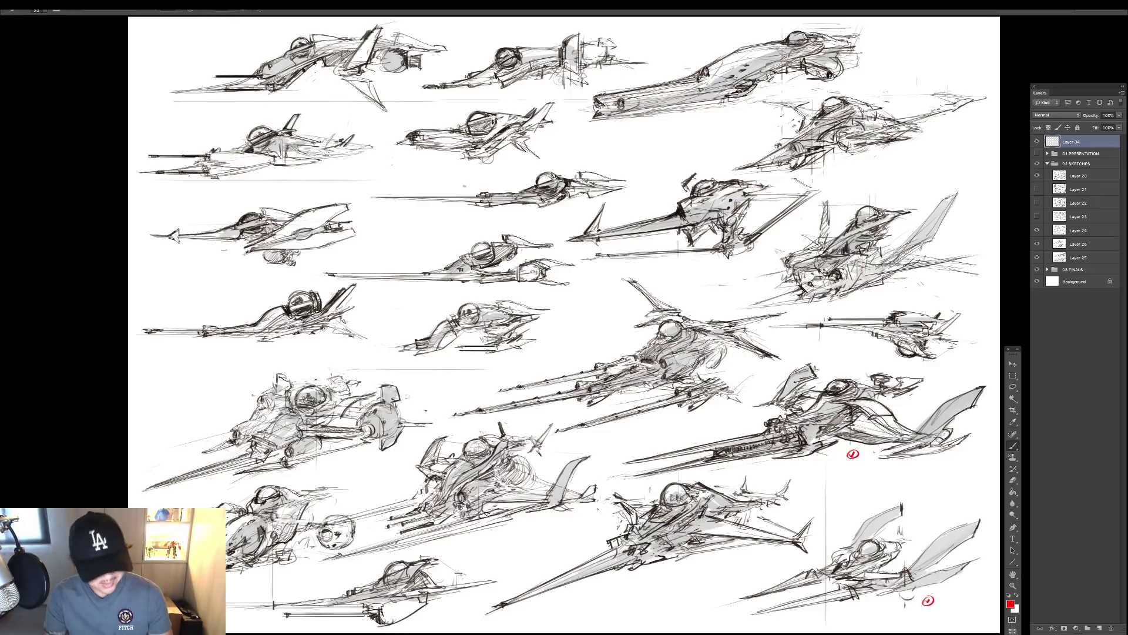
{"action": "left_click", "coordinate": [1042, 231]}
{"action": "left_click", "coordinate": [1037, 175]}
{"action": "key", "text": "Tab"}
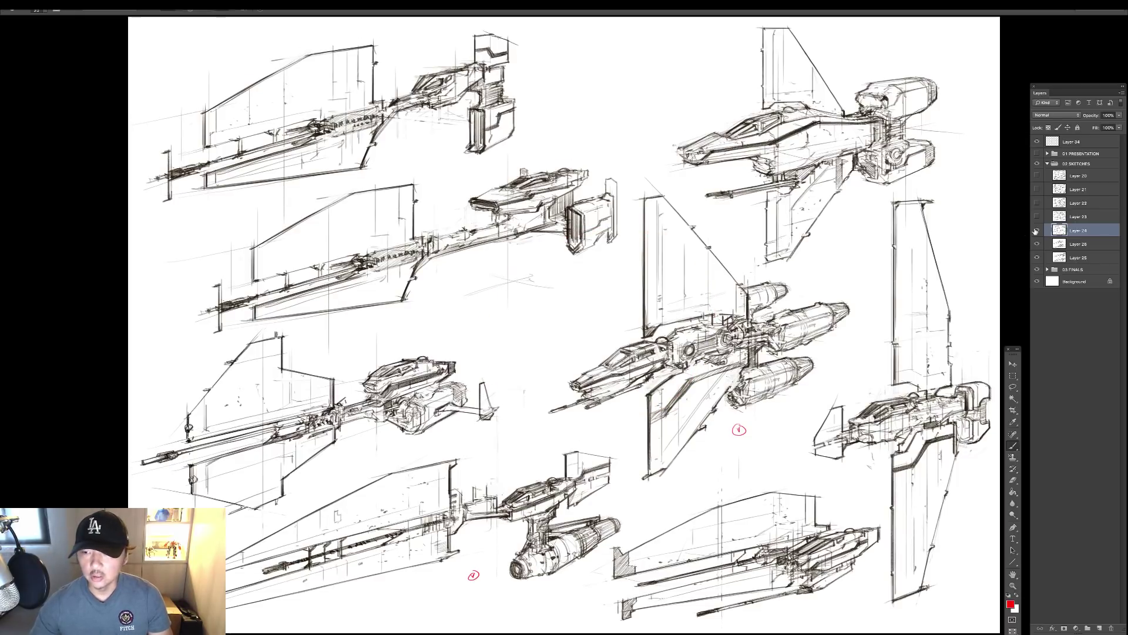
{"action": "left_click", "coordinate": [1037, 176]}
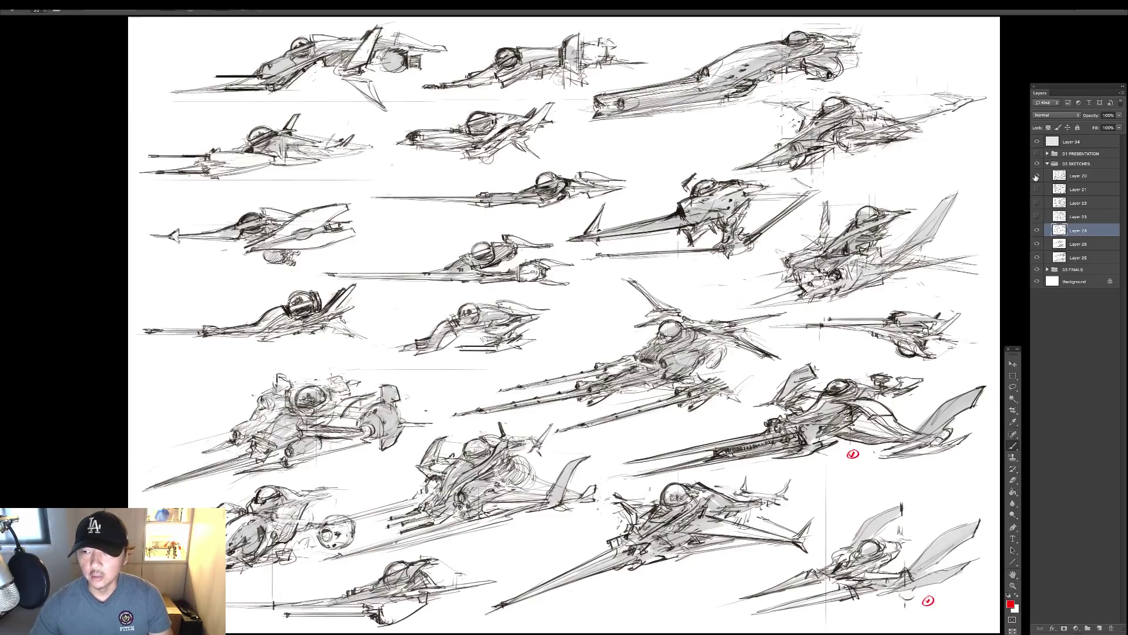
{"action": "left_click", "coordinate": [1037, 176]}
{"action": "left_click", "coordinate": [1037, 188]}
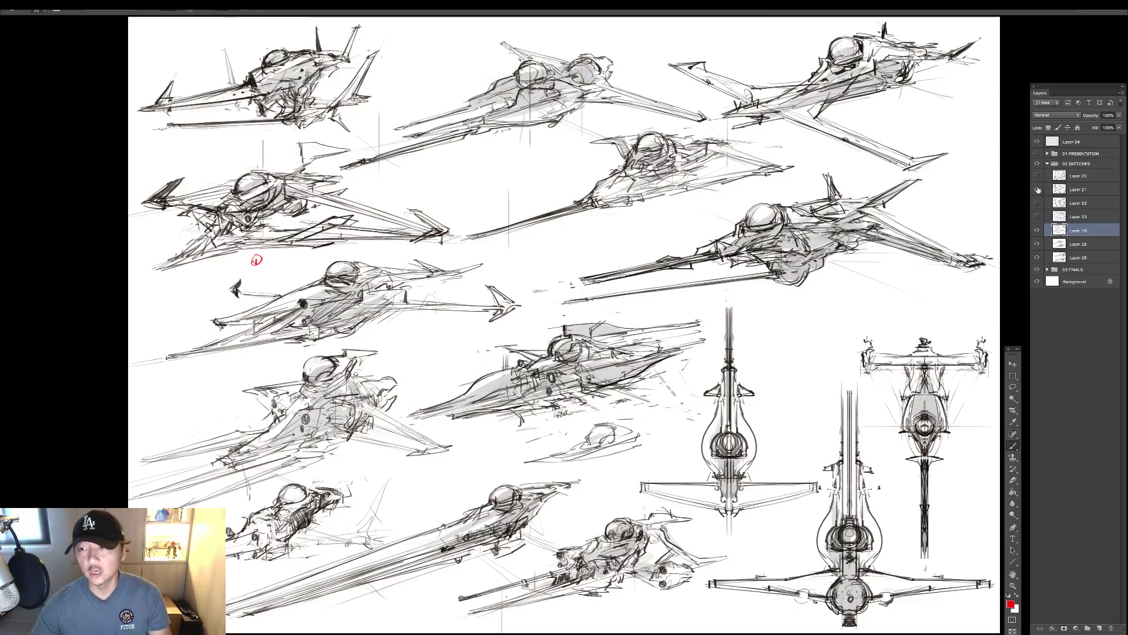
{"action": "left_click", "coordinate": [1037, 188]}
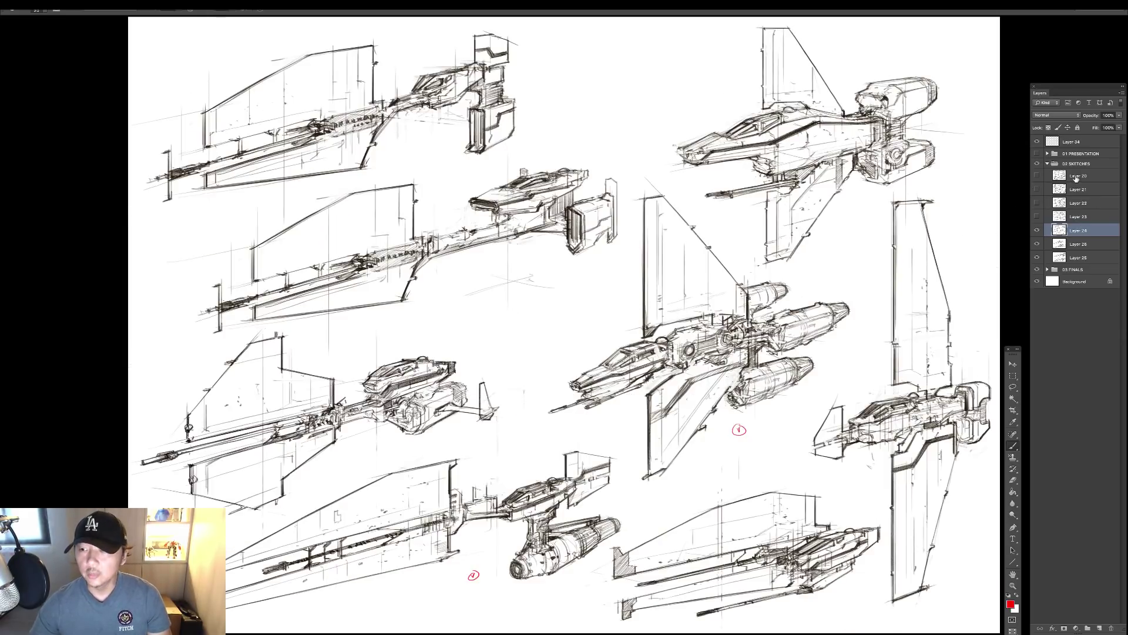
{"action": "key", "text": "Tab"}
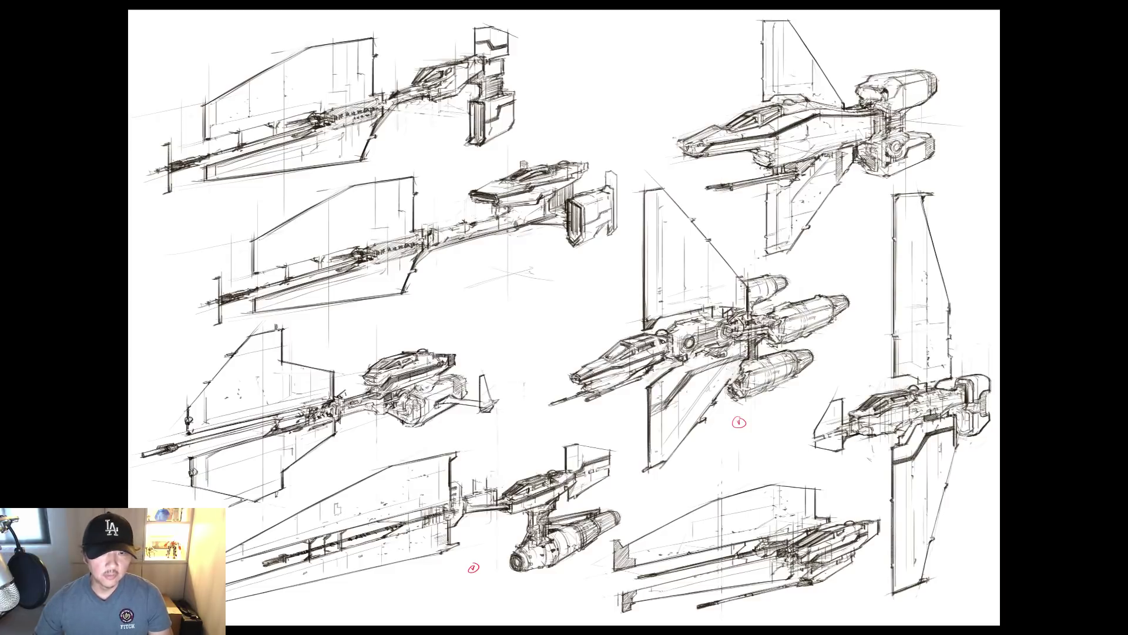
Circle the wing mechanism on the sheet's upper-left ship, trace its long gun barrel in red, and undo the marks.
{"action": "mouse_move", "coordinate": [420, 146]}
{"action": "left_mouse_down"}
{"action": "mouse_move", "coordinate": [513, 227]}
{"action": "mouse_move", "coordinate": [559, 306]}
{"action": "left_mouse_up"}
{"action": "scroll", "coordinate": [499, 230], "scroll_direction": "up", "scroll_amount": 2}
{"action": "left_click_drag", "start_coordinate": [545, 222], "coordinate": [510, 232]}
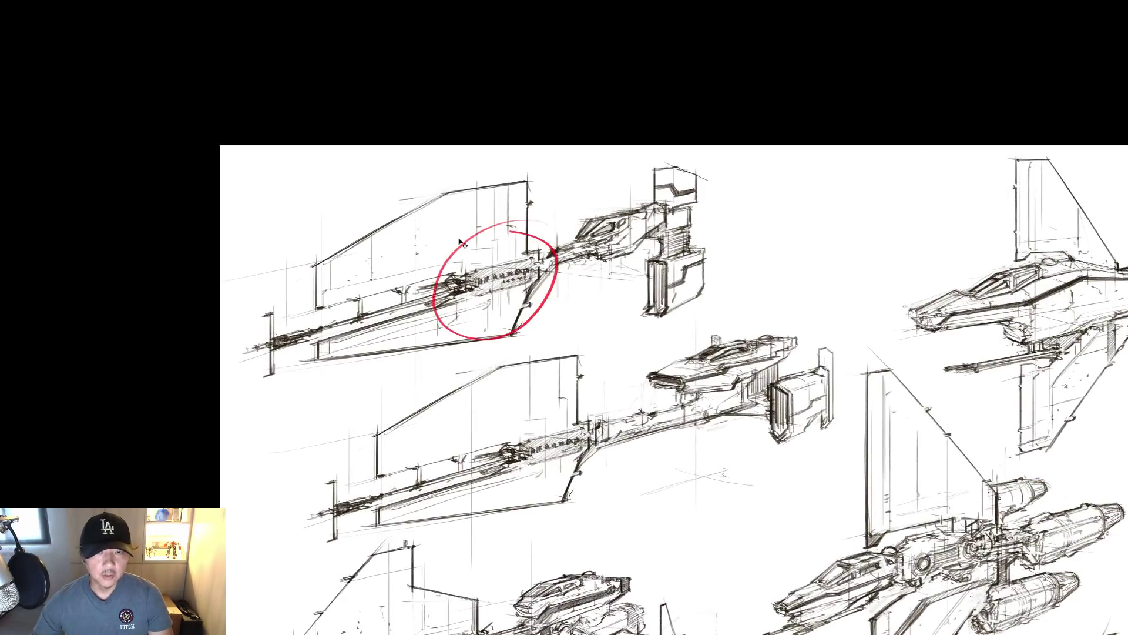
{"action": "key", "text": "ctrl+z"}
{"action": "left_click_drag", "start_coordinate": [486, 284], "coordinate": [285, 341]}
{"action": "left_click_drag", "start_coordinate": [284, 341], "coordinate": [540, 269]}
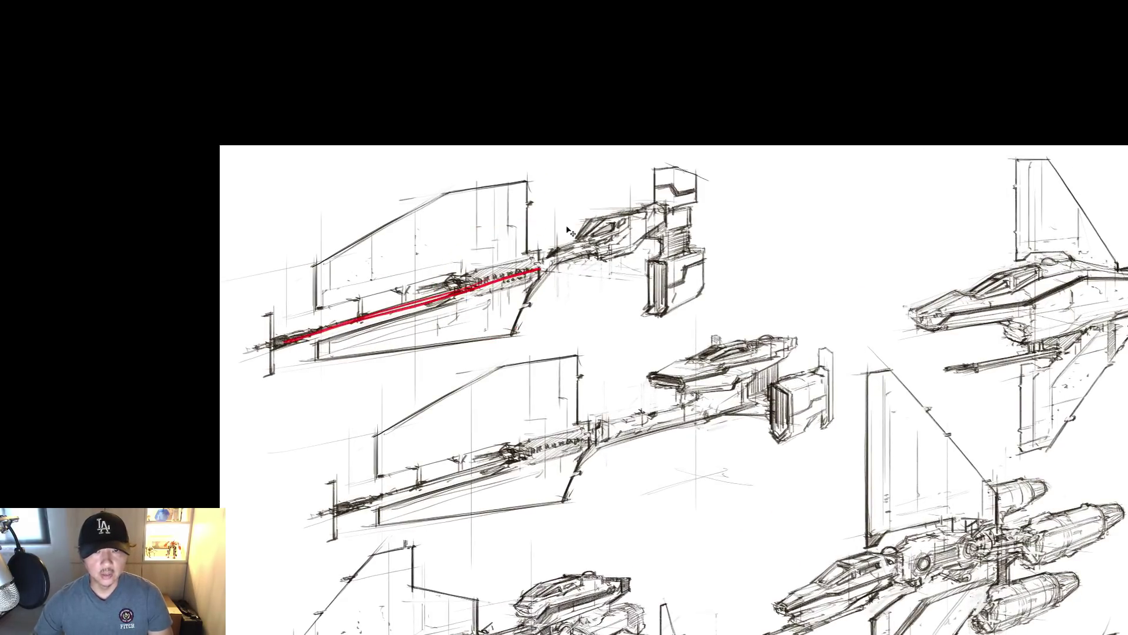
{"action": "key", "text": "ctrl+z"}
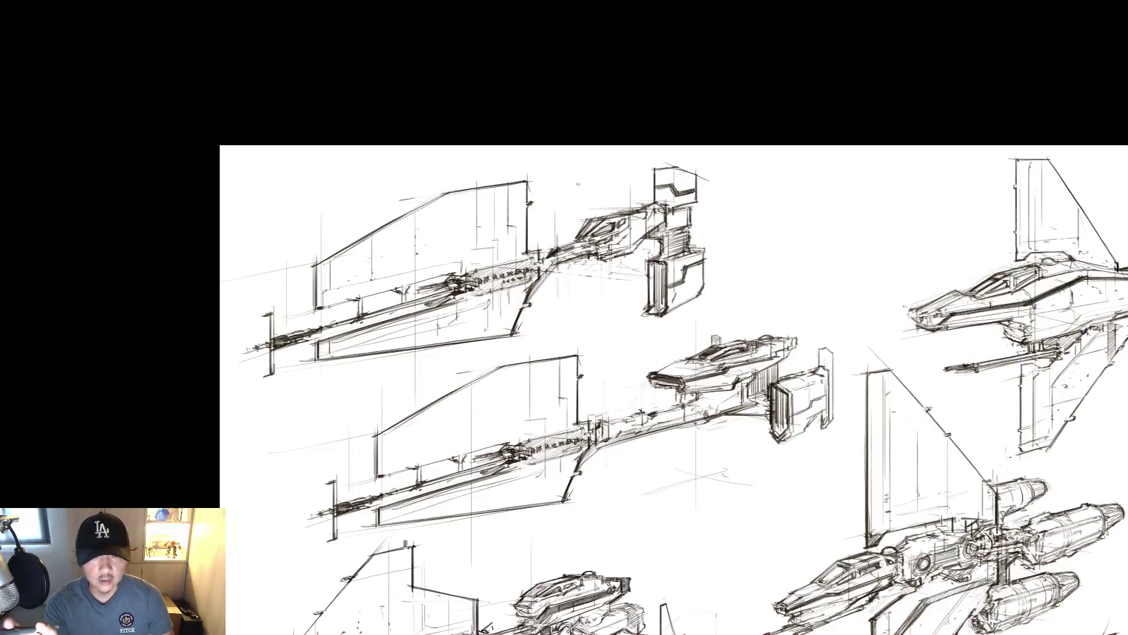
Circle the upper-left ship's cockpit neck, draw a large circle spanning the two upper long-nosed ships, and undo both.
{"action": "mouse_move", "coordinate": [578, 184]}
{"action": "left_mouse_down"}
{"action": "mouse_move", "coordinate": [572, 138]}
{"action": "mouse_move", "coordinate": [529, 139]}
{"action": "mouse_move", "coordinate": [490, 170]}
{"action": "mouse_move", "coordinate": [446, 96]}
{"action": "left_mouse_up"}
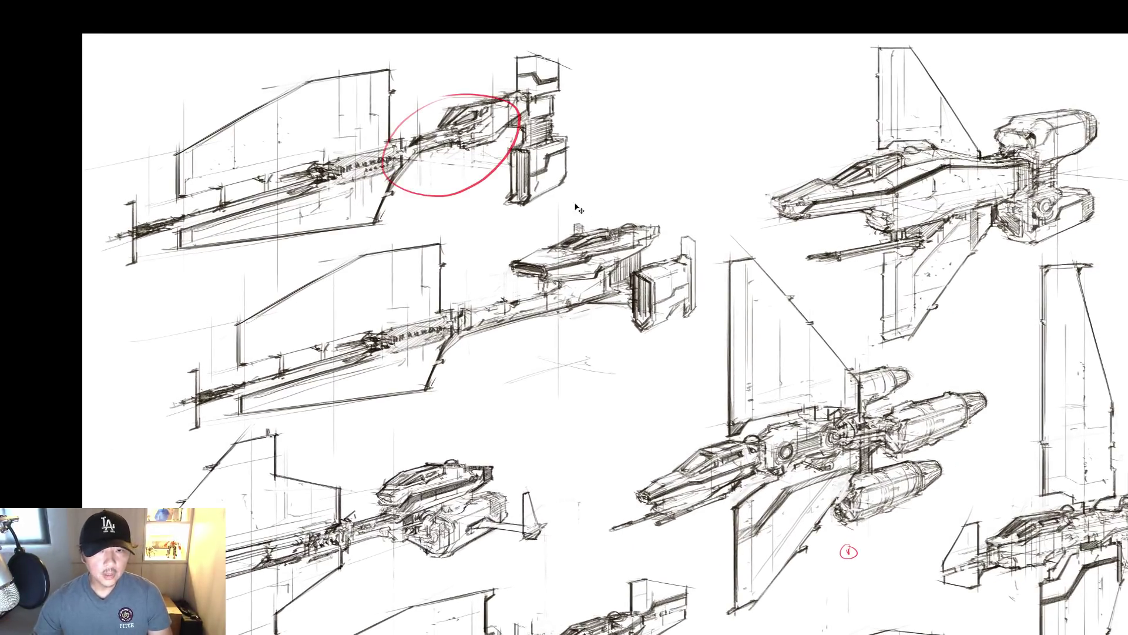
{"action": "key", "text": "ctrl+z"}
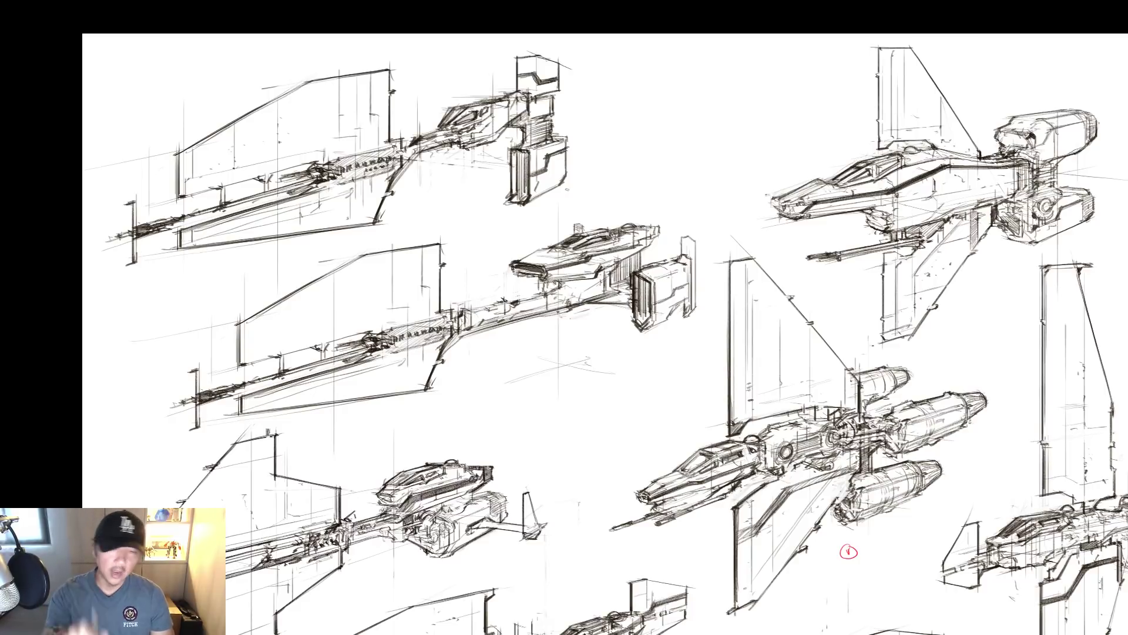
{"action": "mouse_move", "coordinate": [376, 214]}
{"action": "left_mouse_down"}
{"action": "mouse_move", "coordinate": [409, 88]}
{"action": "mouse_move", "coordinate": [399, 205]}
{"action": "left_mouse_up"}
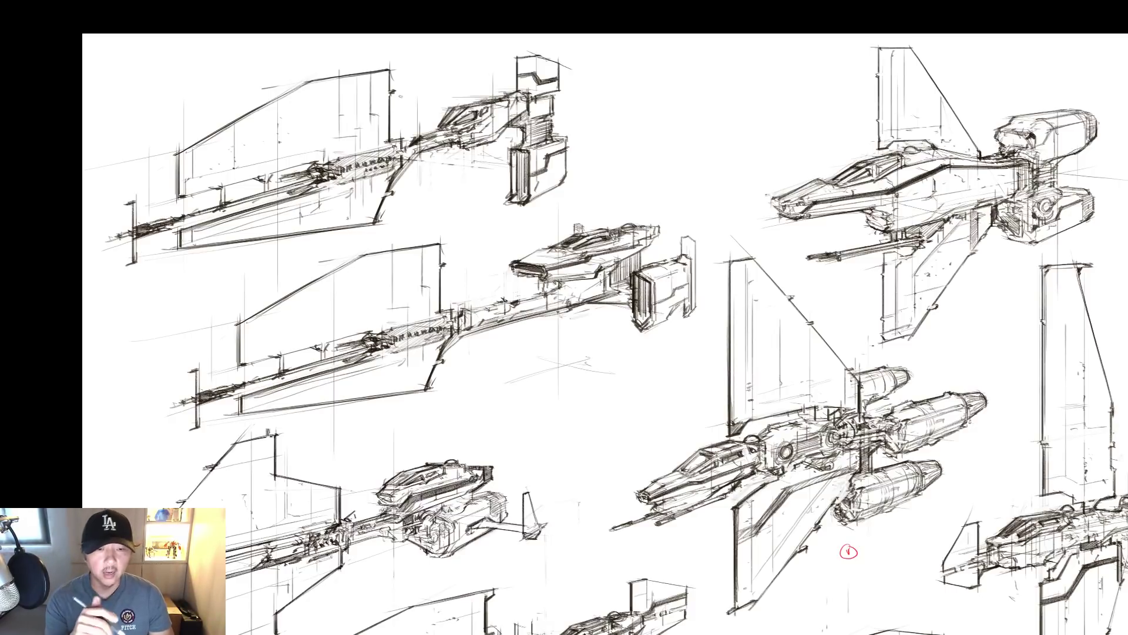
{"action": "mouse_move", "coordinate": [461, 105]}
{"action": "left_mouse_down"}
{"action": "mouse_move", "coordinate": [371, 133]}
{"action": "mouse_move", "coordinate": [511, 123]}
{"action": "left_mouse_up"}
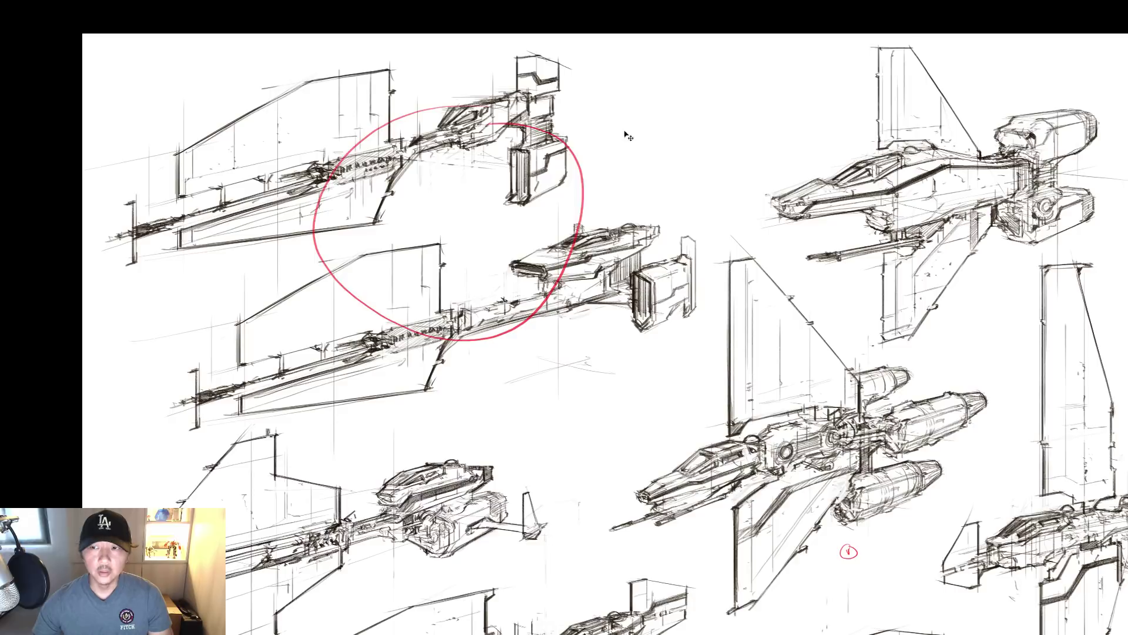
{"action": "key", "text": "ctrl+z"}
Circle the central hull of the sheet's upper-right ship in red, mark its upper hull, and undo both marks.
{"action": "left_click_drag", "start_coordinate": [758, 228], "coordinate": [503, 237]}
{"action": "mouse_move", "coordinate": [682, 142]}
{"action": "left_mouse_down"}
{"action": "mouse_move", "coordinate": [693, 315]}
{"action": "mouse_move", "coordinate": [764, 154]}
{"action": "left_mouse_up"}
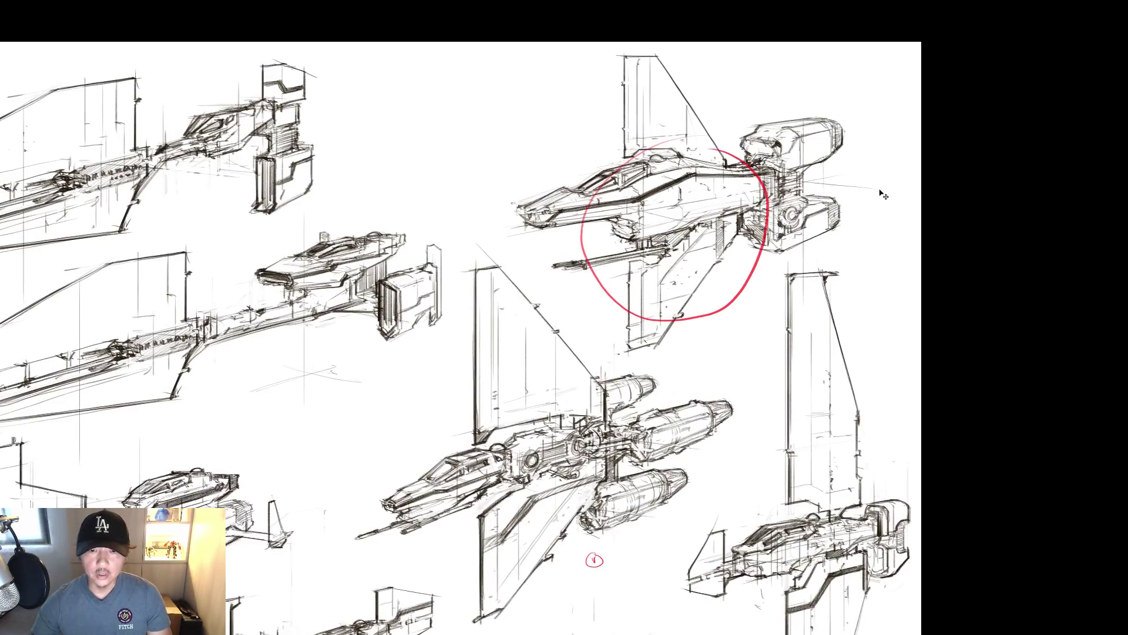
{"action": "key", "text": "ctrl+z"}
{"action": "left_click_drag", "start_coordinate": [646, 166], "coordinate": [707, 168]}
{"action": "key", "text": "ctrl+z"}
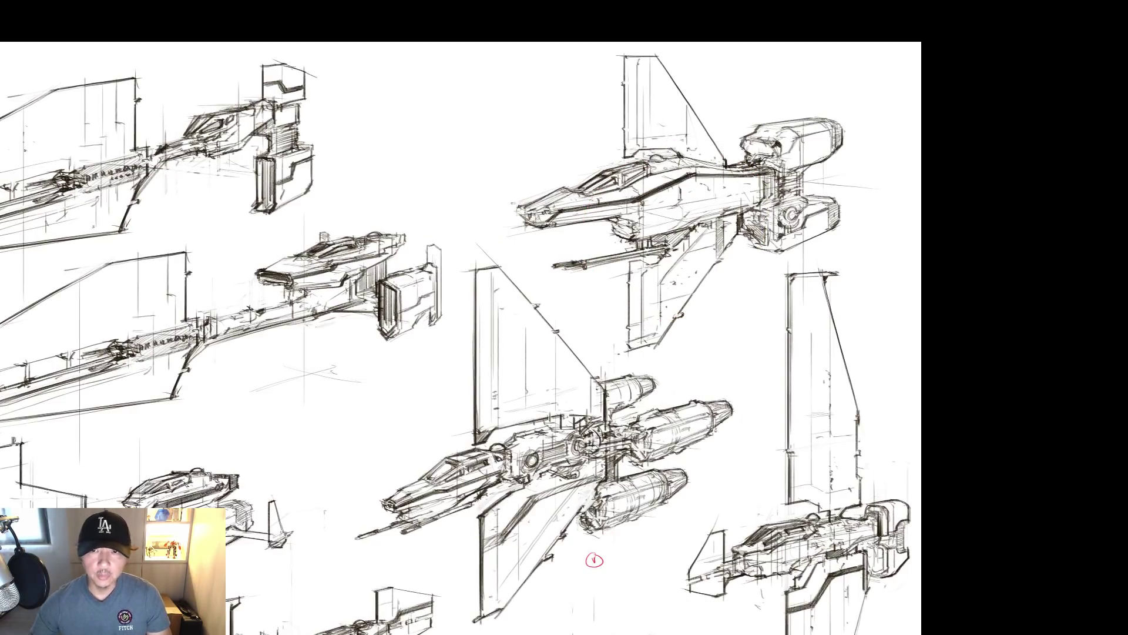
Mark the upper-right ship from cockpit to engines and beside its upper wing in red, and undo the strokes.
{"action": "mouse_move", "coordinate": [621, 178]}
{"action": "left_mouse_down"}
{"action": "mouse_move", "coordinate": [777, 182]}
{"action": "mouse_move", "coordinate": [644, 167]}
{"action": "mouse_move", "coordinate": [766, 169]}
{"action": "left_mouse_up"}
{"action": "key", "text": "ctrl+z"}
{"action": "key", "text": "ctrl+z"}
{"action": "key", "text": "ctrl+z"}
{"action": "mouse_move", "coordinate": [759, 111]}
{"action": "left_mouse_down"}
{"action": "mouse_move", "coordinate": [714, 104]}
{"action": "mouse_move", "coordinate": [822, 147]}
{"action": "mouse_move", "coordinate": [700, 109]}
{"action": "left_mouse_up"}
{"action": "key", "text": "ctrl+z"}
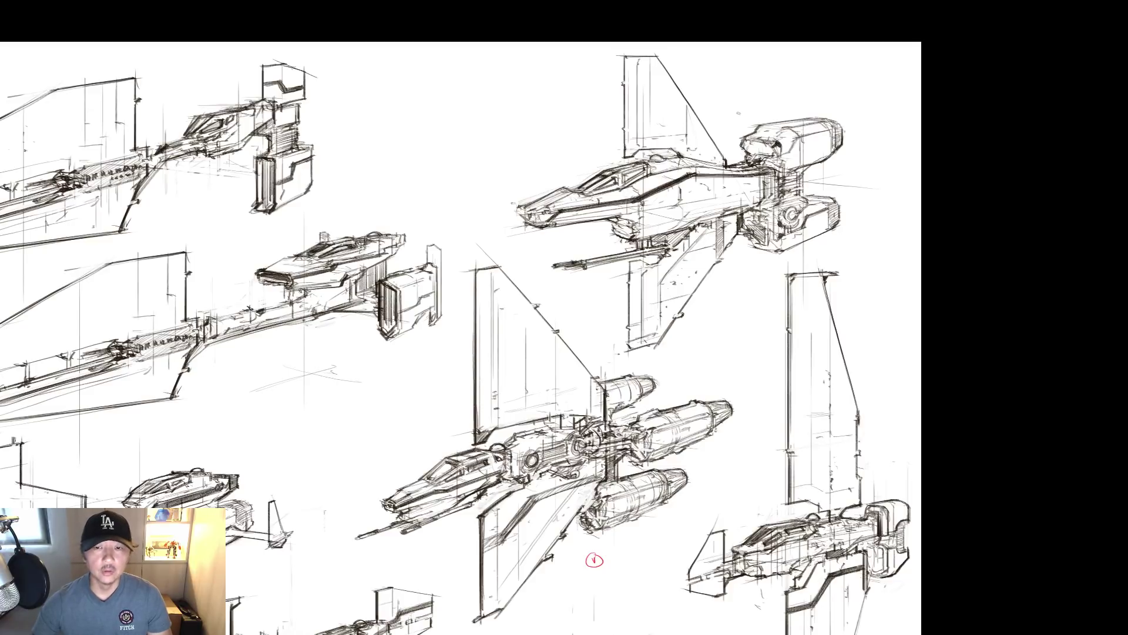
Draw a red stroke from the upper-right ship's rear hull towards its upper wing, and undo it.
{"action": "left_click_drag", "start_coordinate": [679, 201], "coordinate": [703, 185]}
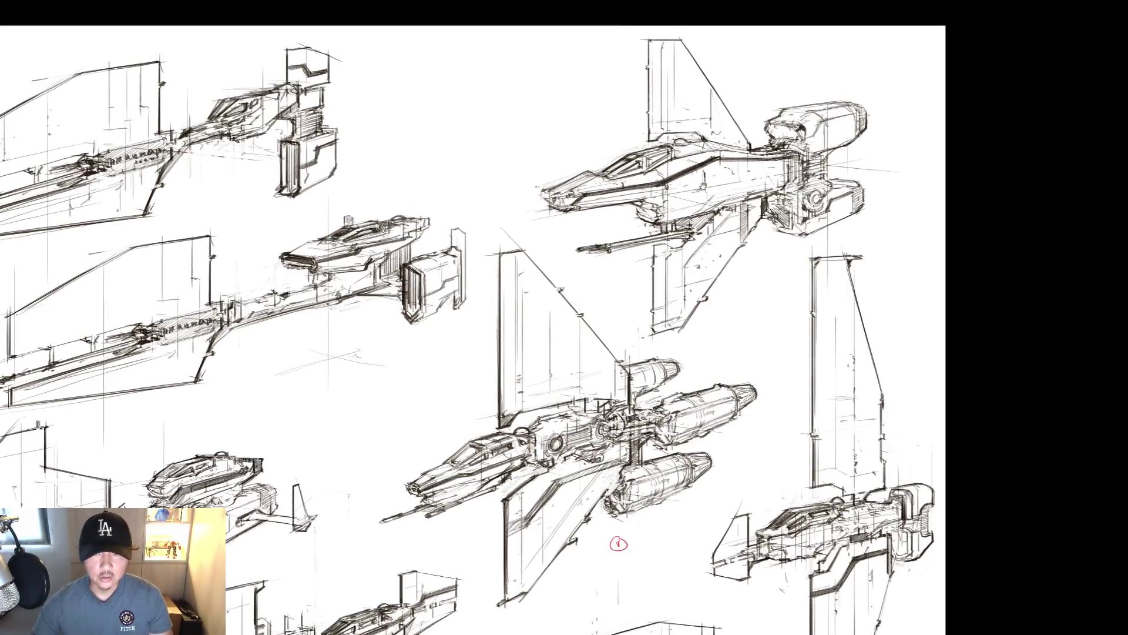
{"action": "left_click_drag", "start_coordinate": [619, 544], "coordinate": [635, 557]}
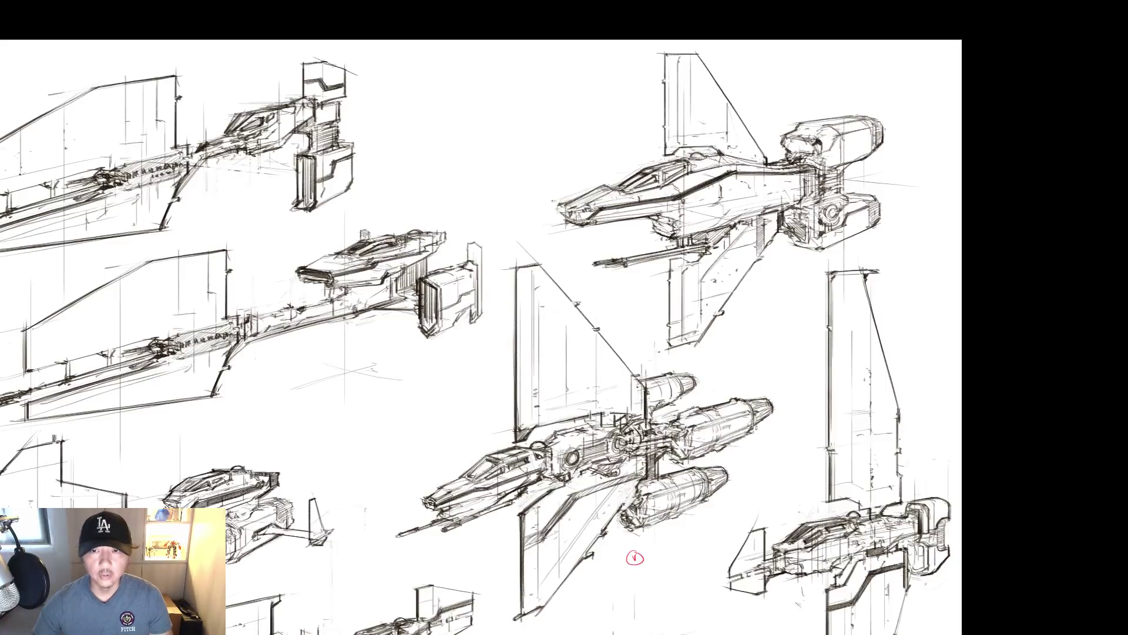
{"action": "mouse_move", "coordinate": [751, 164]}
{"action": "left_mouse_down"}
{"action": "mouse_move", "coordinate": [749, 147]}
{"action": "mouse_move", "coordinate": [636, 149]}
{"action": "mouse_move", "coordinate": [742, 113]}
{"action": "left_mouse_up"}
{"action": "key", "text": "ctrl+z"}
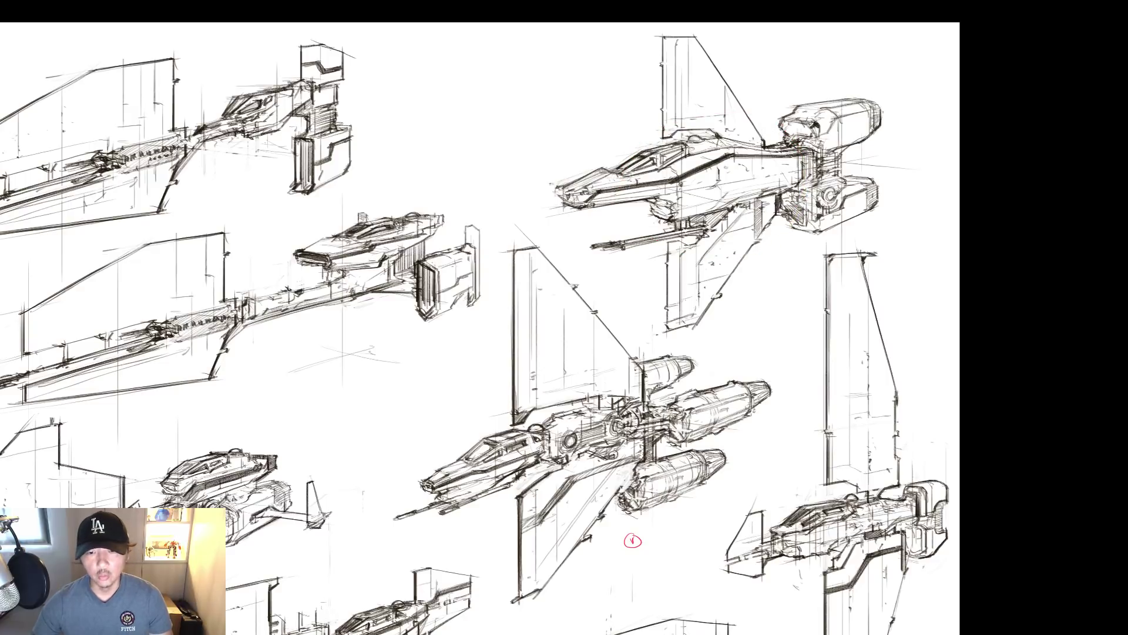
Draw a red arrow from the upper-right ship's rear hull down to the red-marked three-engine ship.
{"action": "left_click_drag", "start_coordinate": [725, 227], "coordinate": [739, 175]}
{"action": "mouse_move", "coordinate": [757, 80]}
{"action": "left_mouse_down"}
{"action": "mouse_move", "coordinate": [709, 89]}
{"action": "mouse_move", "coordinate": [758, 76]}
{"action": "mouse_move", "coordinate": [747, 145]}
{"action": "mouse_move", "coordinate": [597, 369]}
{"action": "left_mouse_up"}
{"action": "key", "text": "ctrl+z"}
{"action": "left_click_drag", "start_coordinate": [597, 323], "coordinate": [636, 350]}
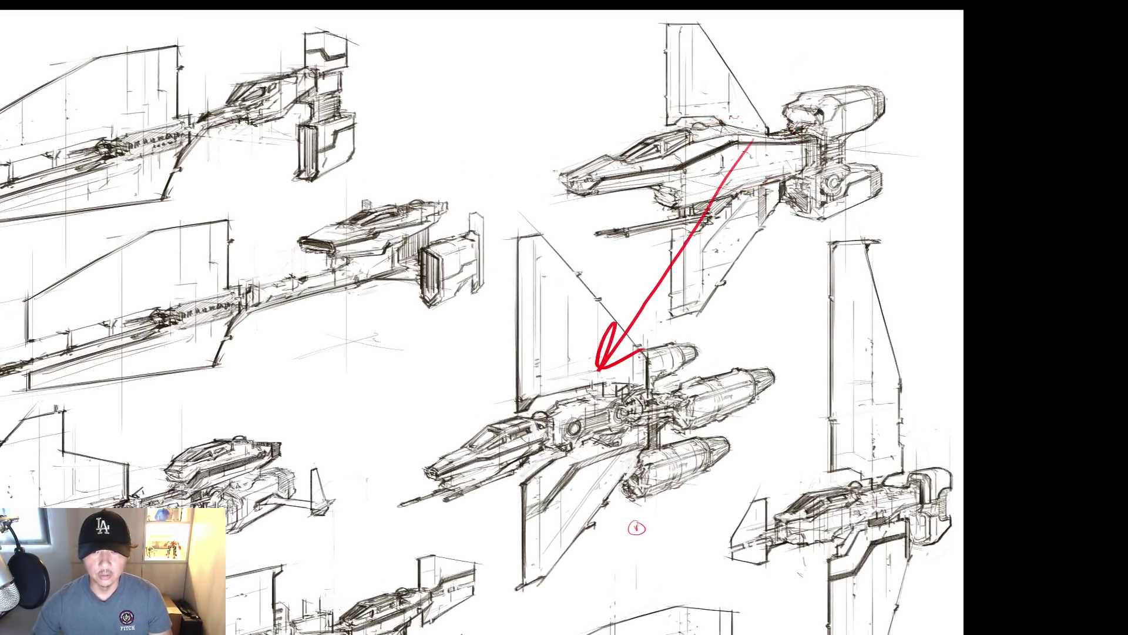
Add a red mark beneath the upper-right ship's hull, and undo it together with the arrow to the three-engine ship.
{"action": "left_click_drag", "start_coordinate": [735, 186], "coordinate": [745, 195]}
{"action": "key", "text": "ctrl+z"}
{"action": "key", "text": "ctrl+z"}
{"action": "key", "text": "ctrl+z"}
Draw red strokes along the three-engine ship's hull behind the cockpit, and undo them.
{"action": "mouse_move", "coordinate": [512, 412]}
{"action": "left_mouse_down"}
{"action": "mouse_move", "coordinate": [473, 433]}
{"action": "mouse_move", "coordinate": [541, 414]}
{"action": "mouse_move", "coordinate": [568, 379]}
{"action": "left_mouse_up"}
{"action": "key", "text": "ctrl+z"}
{"action": "scroll", "coordinate": [536, 444], "scroll_direction": "up", "scroll_amount": 3}
{"action": "mouse_move", "coordinate": [526, 314]}
{"action": "left_mouse_down"}
{"action": "mouse_move", "coordinate": [573, 317]}
{"action": "mouse_move", "coordinate": [589, 306]}
{"action": "mouse_move", "coordinate": [568, 301]}
{"action": "left_mouse_up"}
{"action": "key", "text": "ctrl+z"}
{"action": "key", "text": "ctrl+z"}
{"action": "scroll", "coordinate": [606, 311], "scroll_direction": "down", "scroll_amount": 3}
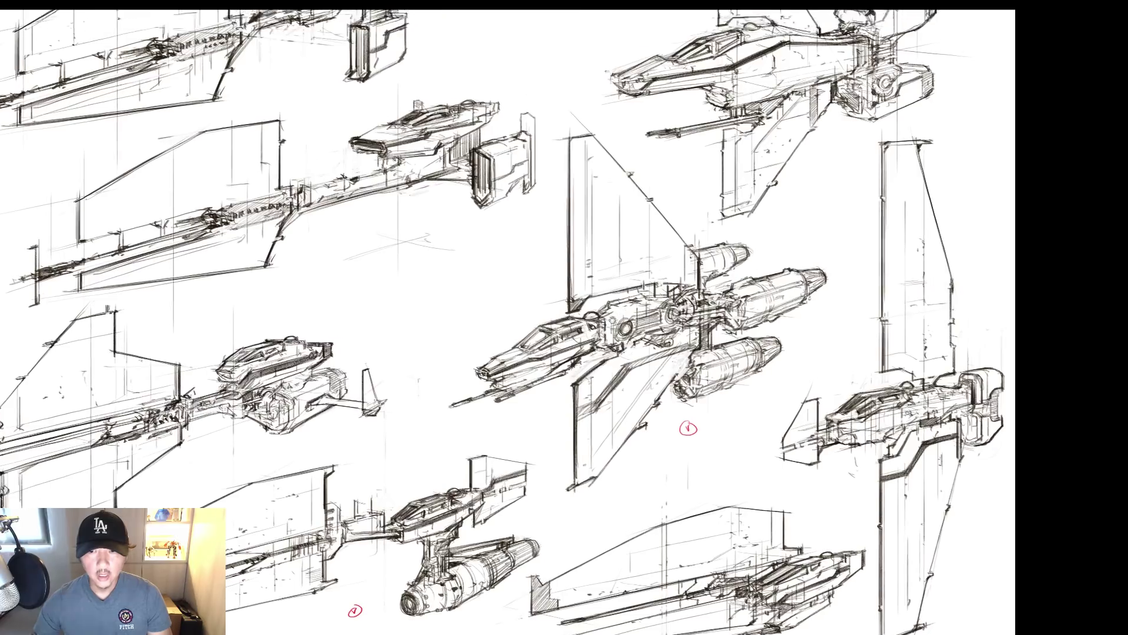
Stroke the upper-right ship's hull and circle the three-engine ship's central body in red, and undo the marks.
{"action": "left_click_drag", "start_coordinate": [787, 108], "coordinate": [731, 175]}
{"action": "left_click_drag", "start_coordinate": [682, 94], "coordinate": [815, 113]}
{"action": "key", "text": "ctrl+z"}
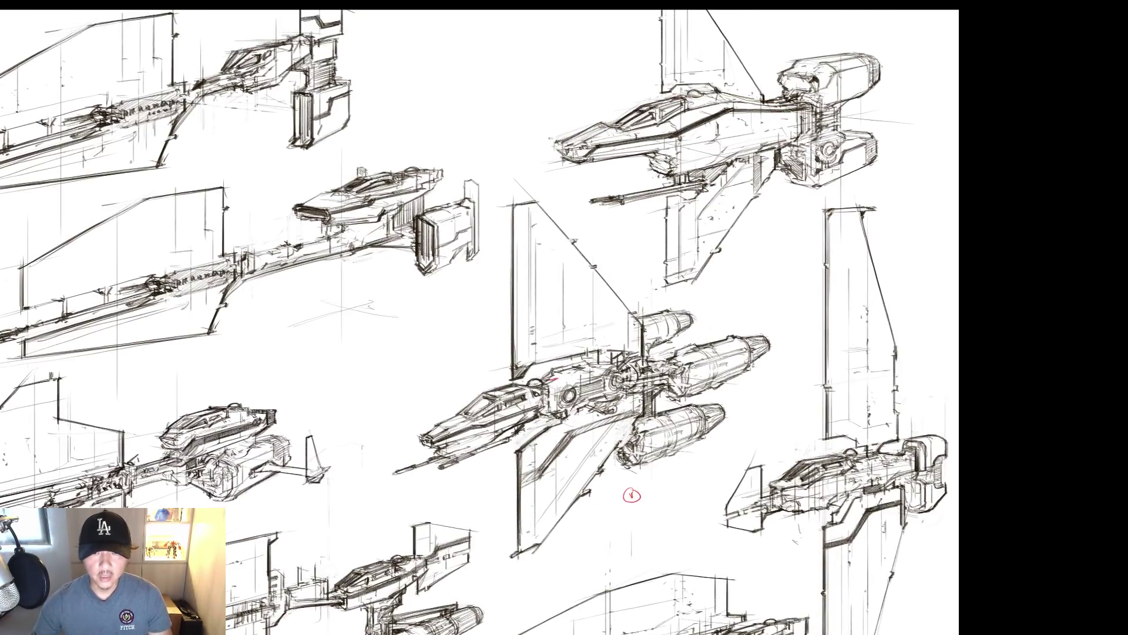
{"action": "mouse_move", "coordinate": [553, 379]}
{"action": "left_mouse_down"}
{"action": "mouse_move", "coordinate": [582, 416]}
{"action": "mouse_move", "coordinate": [609, 381]}
{"action": "left_mouse_up"}
{"action": "key", "text": "ctrl+z"}
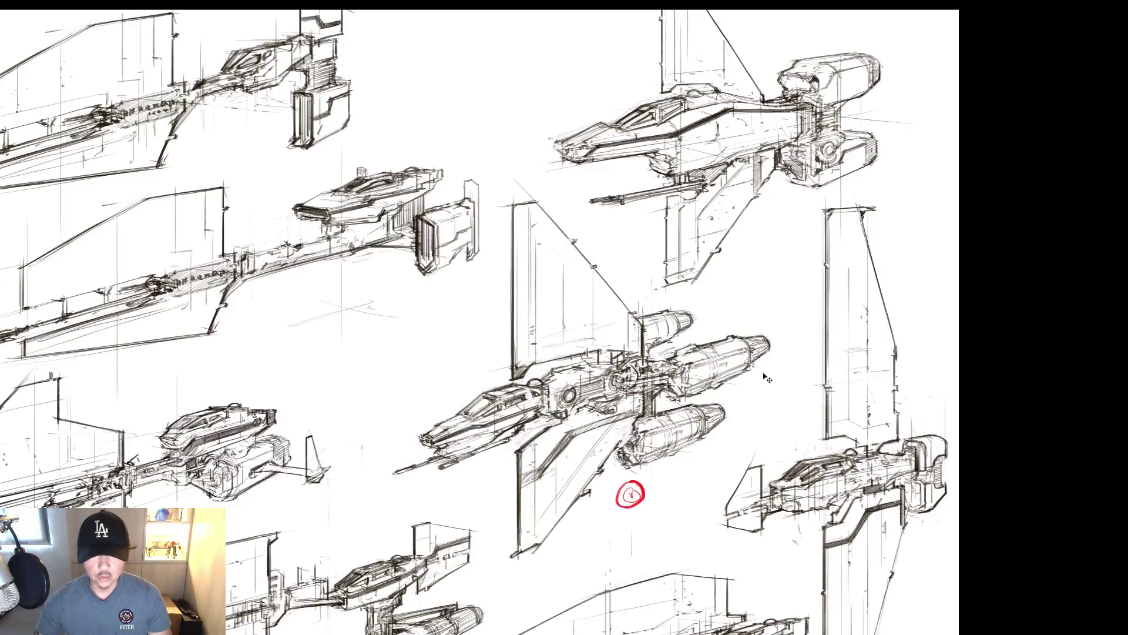
{"action": "mouse_move", "coordinate": [623, 320]}
{"action": "left_mouse_down"}
{"action": "mouse_move", "coordinate": [652, 465]}
{"action": "mouse_move", "coordinate": [636, 320]}
{"action": "left_mouse_up"}
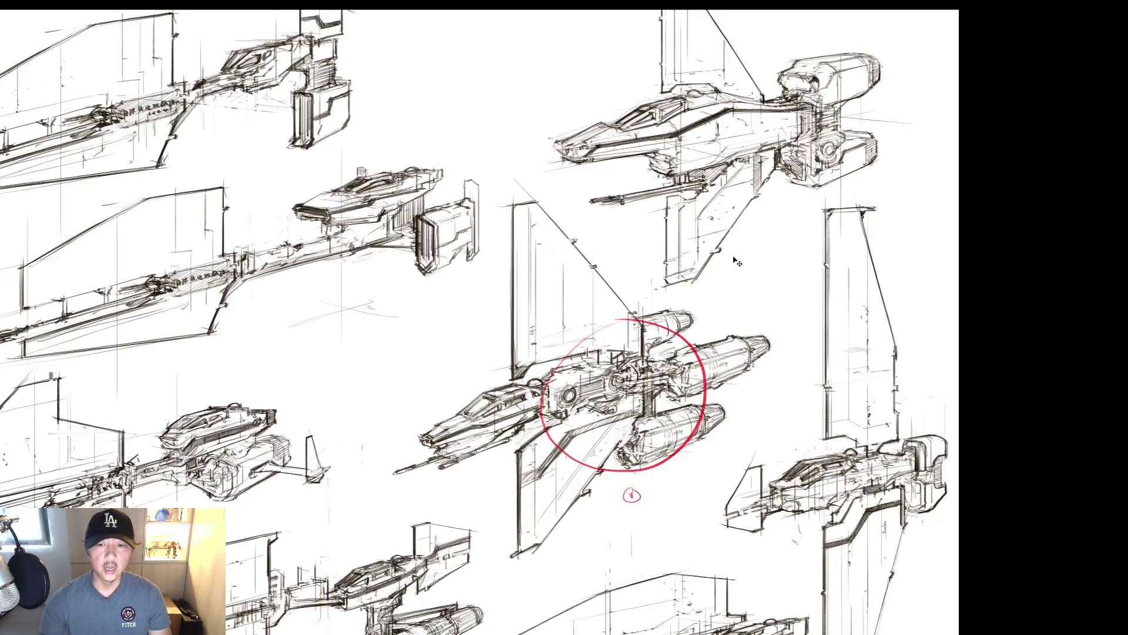
{"action": "key", "text": "ctrl+z"}
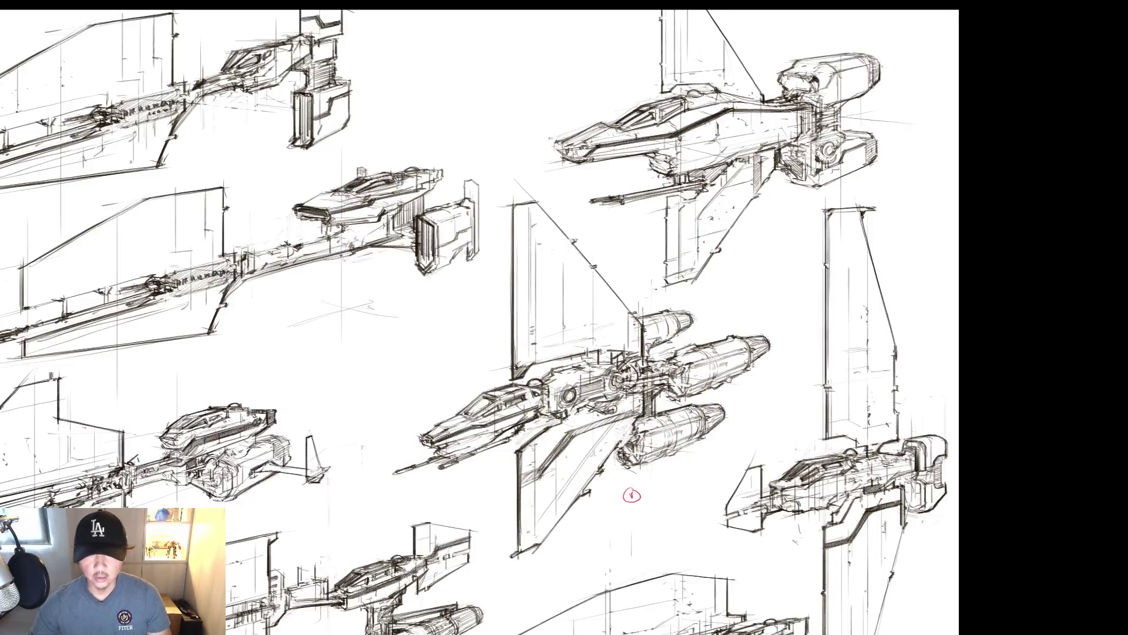
Draw a red arrow from the three-engine ship to the far-right ship, mark that ship's rear, and undo both.
{"action": "left_click_drag", "start_coordinate": [729, 378], "coordinate": [703, 241]}
{"action": "left_click_drag", "start_coordinate": [582, 203], "coordinate": [761, 315]}
{"action": "left_click_drag", "start_coordinate": [761, 315], "coordinate": [740, 322]}
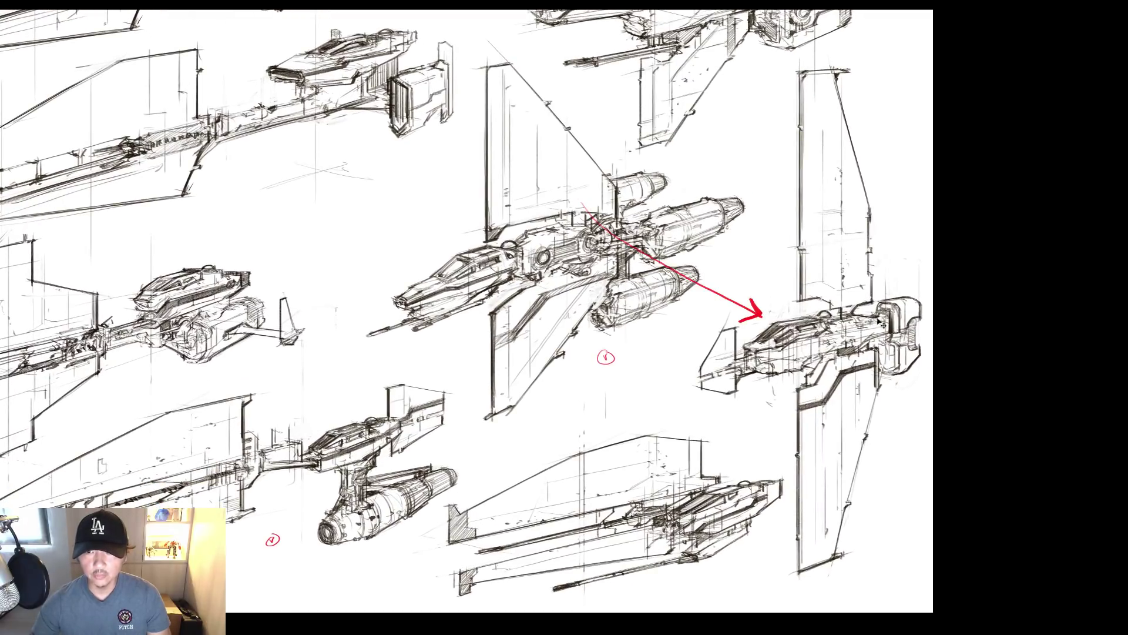
{"action": "key", "text": "ctrl+z"}
{"action": "left_click_drag", "start_coordinate": [882, 294], "coordinate": [876, 296]}
{"action": "key", "text": "ctrl+z"}
Draw red strokes over the ships in the sheet's lower part, and undo each of them.
{"action": "mouse_move", "coordinate": [640, 470]}
{"action": "left_mouse_down"}
{"action": "mouse_move", "coordinate": [718, 442]}
{"action": "mouse_move", "coordinate": [705, 439]}
{"action": "left_mouse_up"}
{"action": "key", "text": "ctrl+z"}
{"action": "scroll", "coordinate": [701, 476], "scroll_direction": "up", "scroll_amount": 3}
{"action": "mouse_move", "coordinate": [714, 517]}
{"action": "left_mouse_down"}
{"action": "mouse_move", "coordinate": [808, 382]}
{"action": "mouse_move", "coordinate": [386, 470]}
{"action": "left_mouse_up"}
{"action": "key", "text": "ctrl+z"}
{"action": "key", "text": "ctrl+z"}
{"action": "left_click_drag", "start_coordinate": [568, 441], "coordinate": [377, 477]}
{"action": "key", "text": "ctrl+z"}
{"action": "scroll", "coordinate": [708, 336], "scroll_direction": "down", "scroll_amount": 5}
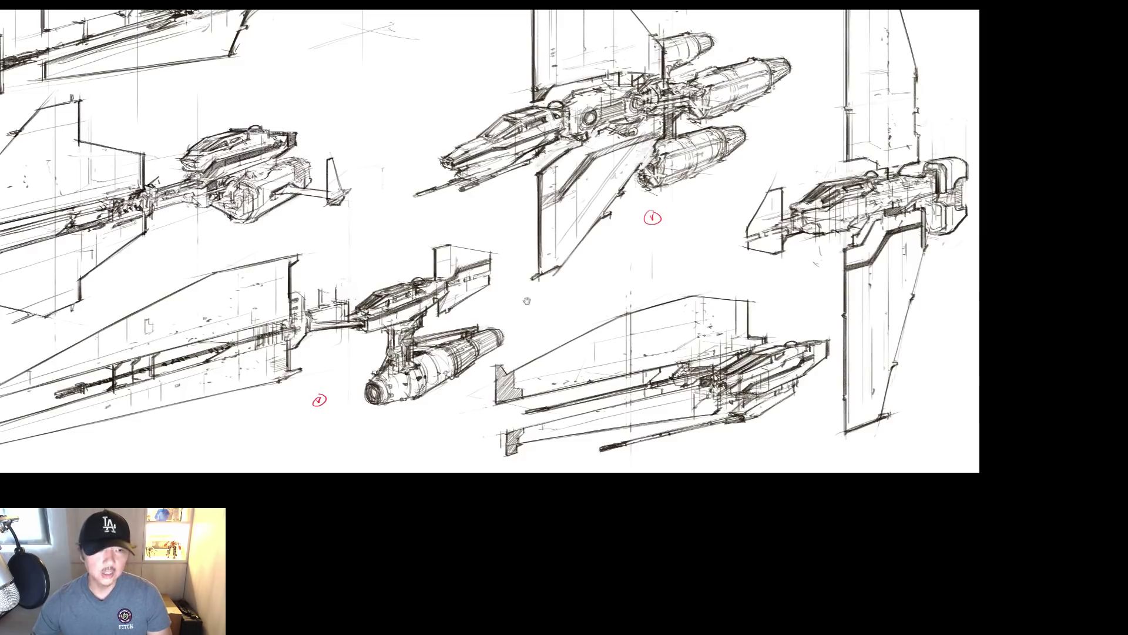
Draw a red arrow from the three-engine ship to the upper-left ships, and undo it.
{"action": "left_click_drag", "start_coordinate": [527, 301], "coordinate": [705, 330]}
{"action": "left_click_drag", "start_coordinate": [557, 267], "coordinate": [668, 392]}
{"action": "left_click_drag", "start_coordinate": [682, 299], "coordinate": [647, 378]}
{"action": "left_click_drag", "start_coordinate": [713, 290], "coordinate": [746, 254]}
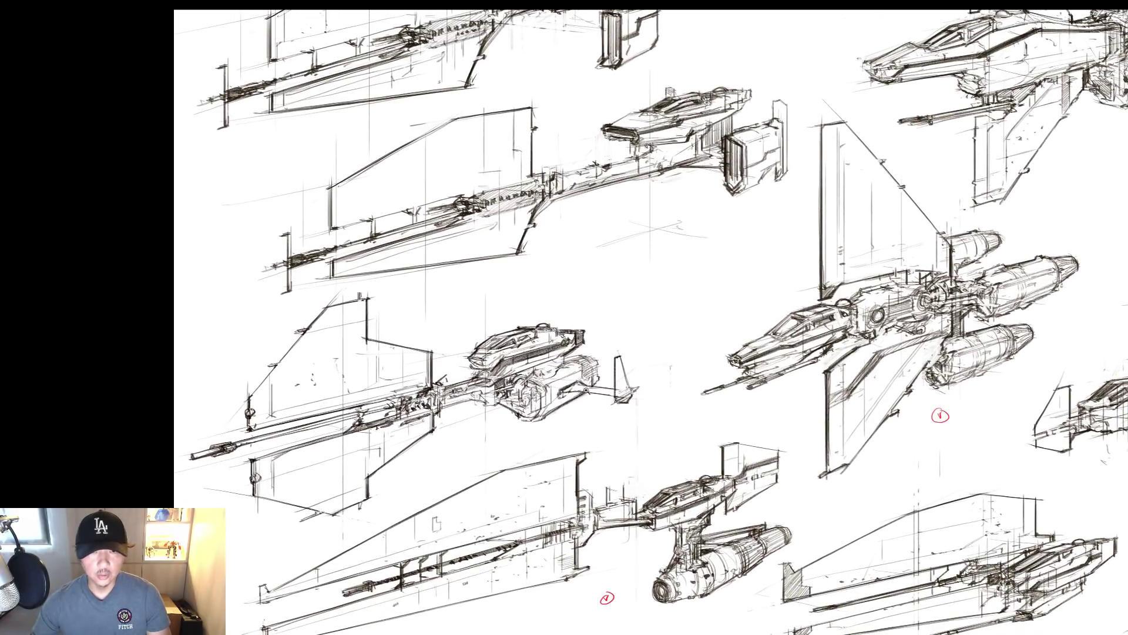
{"action": "mouse_move", "coordinate": [587, 390]}
{"action": "left_mouse_down"}
{"action": "mouse_move", "coordinate": [580, 406]}
{"action": "mouse_move", "coordinate": [601, 443]}
{"action": "left_mouse_up"}
{"action": "mouse_move", "coordinate": [949, 476]}
{"action": "left_mouse_down"}
{"action": "mouse_move", "coordinate": [594, 262]}
{"action": "mouse_move", "coordinate": [638, 263]}
{"action": "left_mouse_up"}
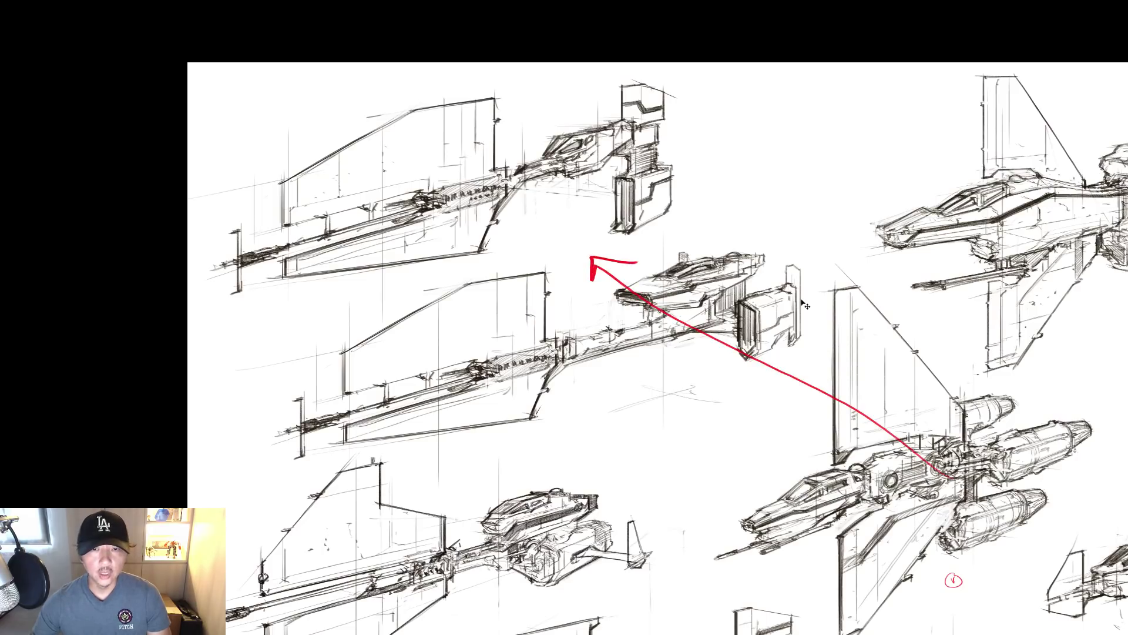
{"action": "key", "text": "ctrl+z"}
{"action": "key", "text": "ctrl+z"}
Draw a red stroke from the third left-hand ship's cockpit towards its large front wing, and undo it.
{"action": "left_click_drag", "start_coordinate": [664, 511], "coordinate": [651, 324]}
{"action": "left_click_drag", "start_coordinate": [501, 403], "coordinate": [531, 316]}
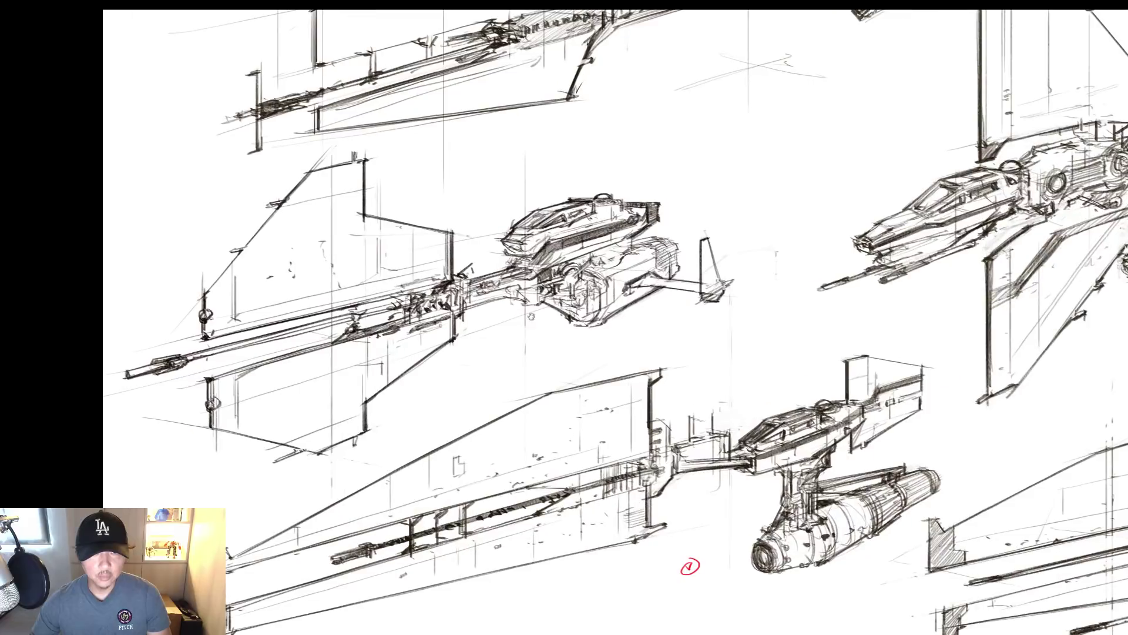
{"action": "mouse_move", "coordinate": [540, 218]}
{"action": "left_mouse_down"}
{"action": "mouse_move", "coordinate": [292, 267]}
{"action": "mouse_move", "coordinate": [342, 270]}
{"action": "left_mouse_up"}
{"action": "key", "text": "ctrl+z"}
{"action": "key", "text": "ctrl+z"}
{"action": "key", "text": "ctrl+z"}
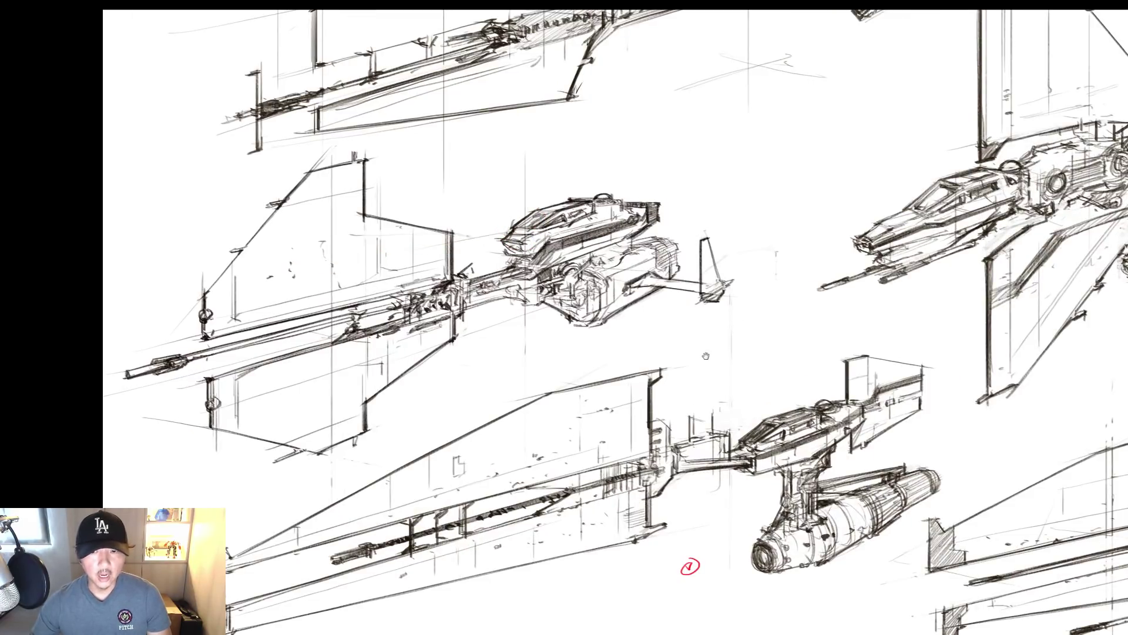
Mark the lower-left ship's cockpit, connecting arm and long front wing in red, and undo the marks.
{"action": "left_click_drag", "start_coordinate": [706, 355], "coordinate": [671, 279]}
{"action": "left_click_drag", "start_coordinate": [742, 338], "coordinate": [720, 375]}
{"action": "key", "text": "ctrl+z"}
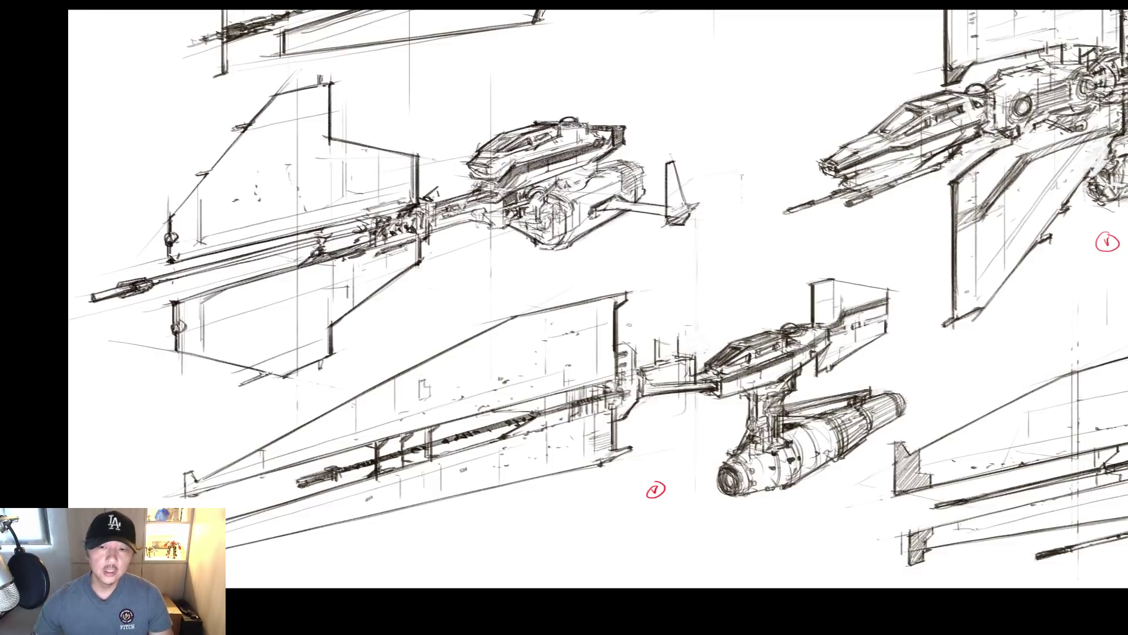
{"action": "mouse_move", "coordinate": [552, 411]}
{"action": "left_mouse_down"}
{"action": "mouse_move", "coordinate": [222, 509]}
{"action": "mouse_move", "coordinate": [506, 409]}
{"action": "left_mouse_up"}
{"action": "key", "text": "ctrl+z"}
{"action": "mouse_move", "coordinate": [735, 336]}
{"action": "left_mouse_down"}
{"action": "mouse_move", "coordinate": [748, 359]}
{"action": "mouse_move", "coordinate": [726, 333]}
{"action": "left_mouse_up"}
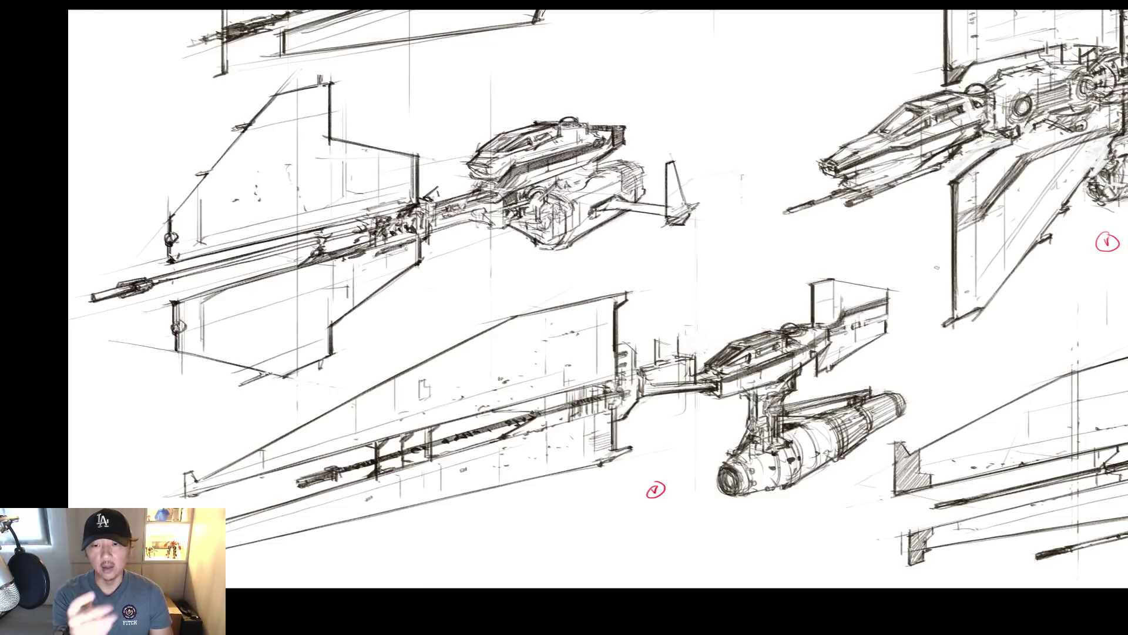
{"action": "mouse_move", "coordinate": [693, 374]}
{"action": "left_mouse_down"}
{"action": "mouse_move", "coordinate": [230, 517]}
{"action": "mouse_move", "coordinate": [661, 388]}
{"action": "left_mouse_up"}
{"action": "key", "text": "super+z"}
Display the Layer 23 sketch sheet over Layer 24, and make the top annotation layer active.
{"action": "key", "text": "Tab"}
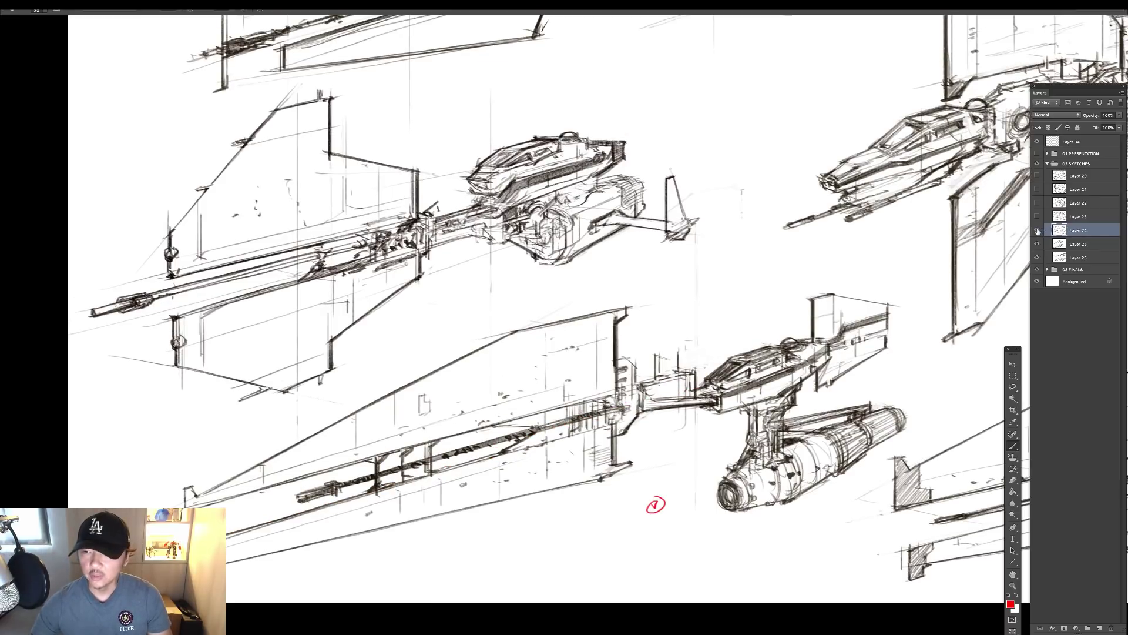
{"action": "left_click", "coordinate": [1036, 216]}
{"action": "left_click", "coordinate": [1059, 216]}
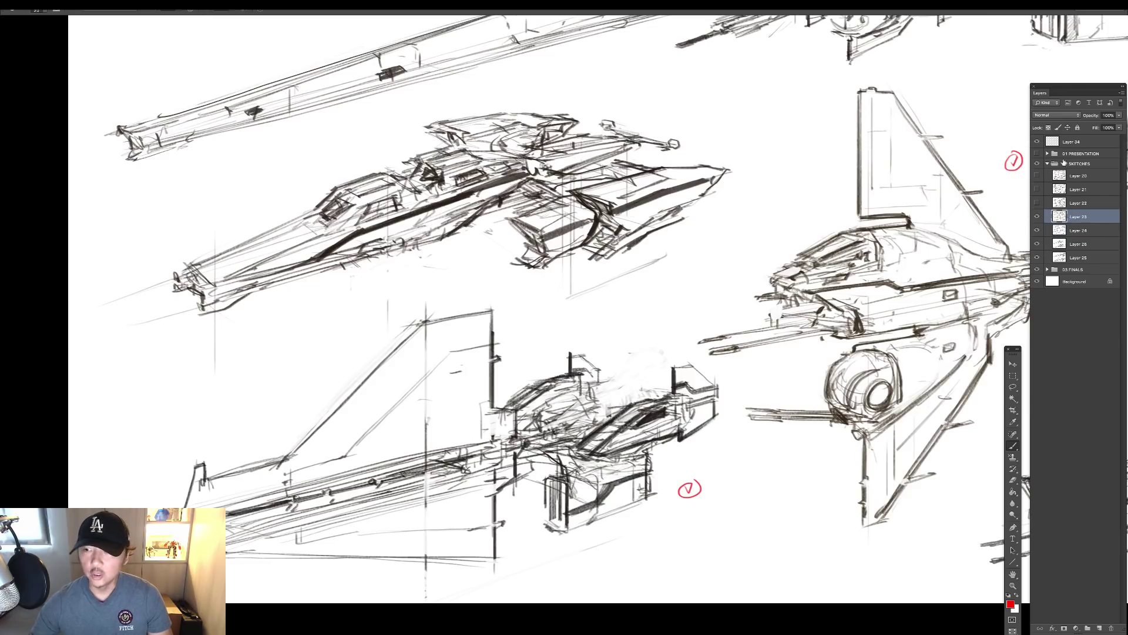
{"action": "left_click", "coordinate": [1072, 143]}
Draw a red line along the lower-left ship's long front boom, and hide Layer 23 to compare it with Layer 24.
{"action": "mouse_move", "coordinate": [523, 382]}
{"action": "left_mouse_down"}
{"action": "mouse_move", "coordinate": [659, 410]}
{"action": "mouse_move", "coordinate": [517, 383]}
{"action": "left_mouse_up"}
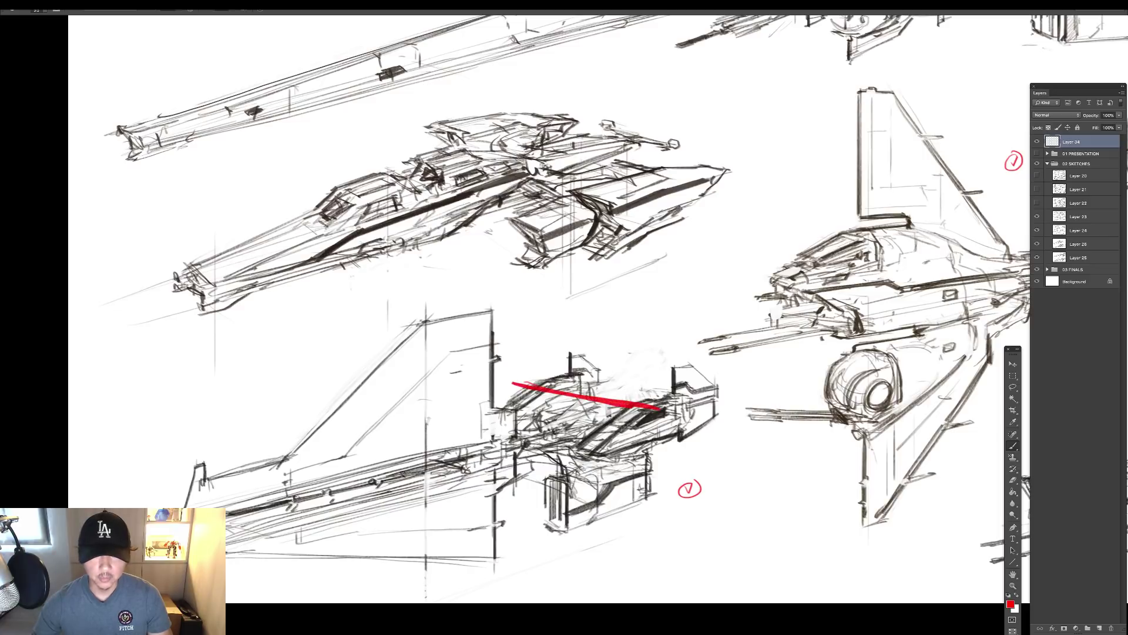
{"action": "key", "text": "super+z"}
{"action": "left_click_drag", "start_coordinate": [383, 482], "coordinate": [638, 414]}
{"action": "left_click_drag", "start_coordinate": [533, 399], "coordinate": [298, 434]}
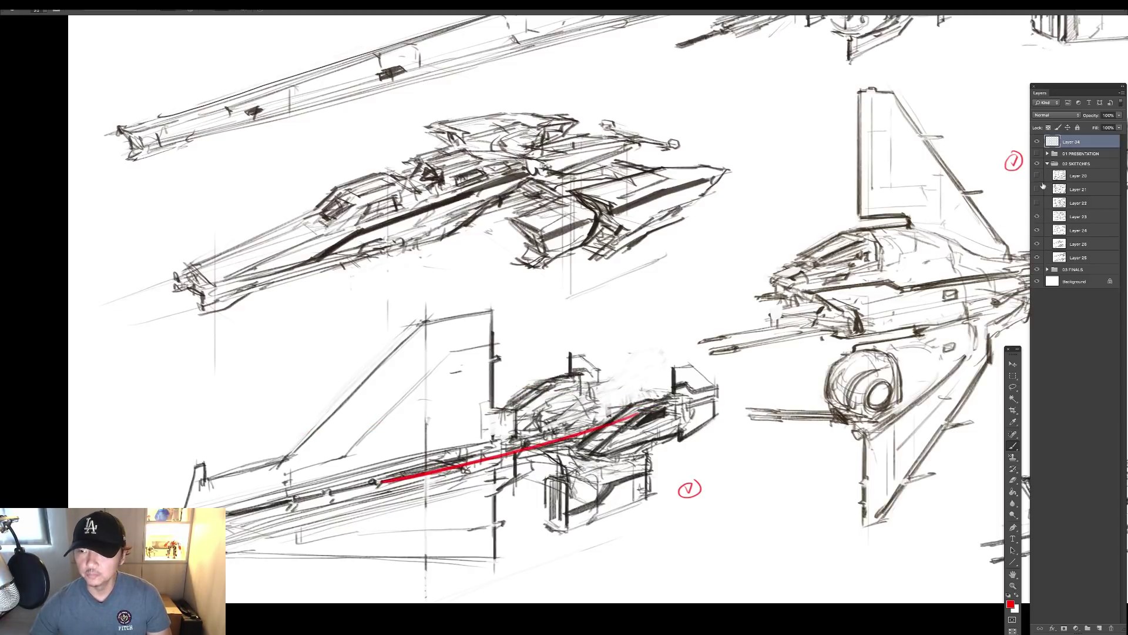
{"action": "left_click", "coordinate": [1037, 216]}
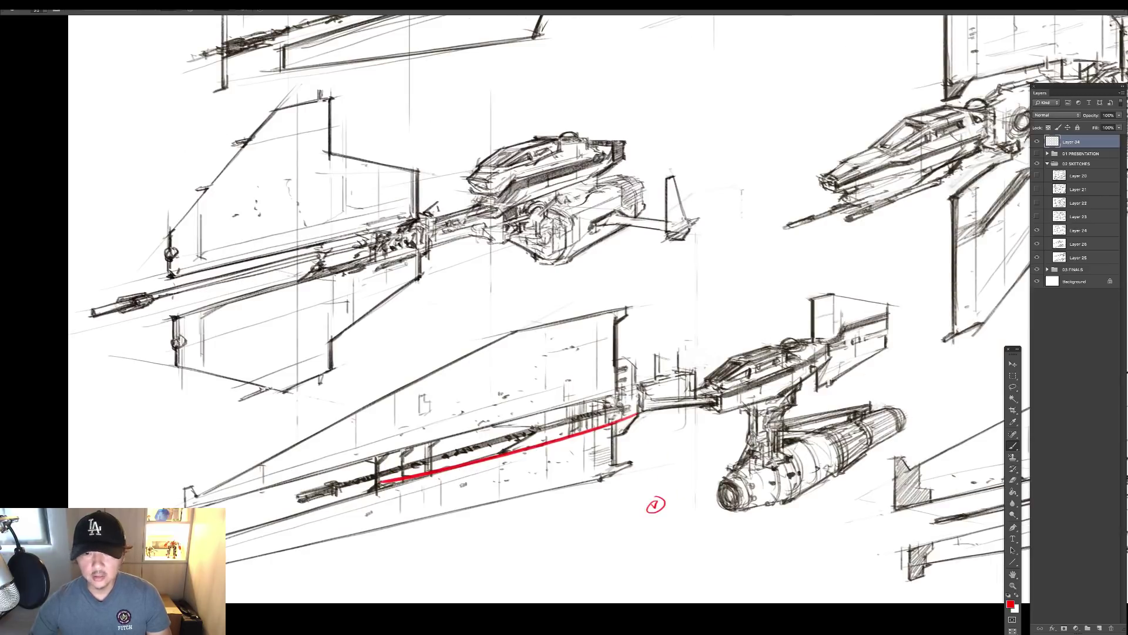
Lasso the red line over the lower-left ship, delete it and clear the selection.
{"action": "key", "text": "l"}
{"action": "mouse_move", "coordinate": [663, 405]}
{"action": "left_mouse_down"}
{"action": "mouse_move", "coordinate": [546, 479]}
{"action": "mouse_move", "coordinate": [654, 389]}
{"action": "left_mouse_up"}
{"action": "key", "text": "Delete"}
{"action": "key", "text": "ctrl+d"}
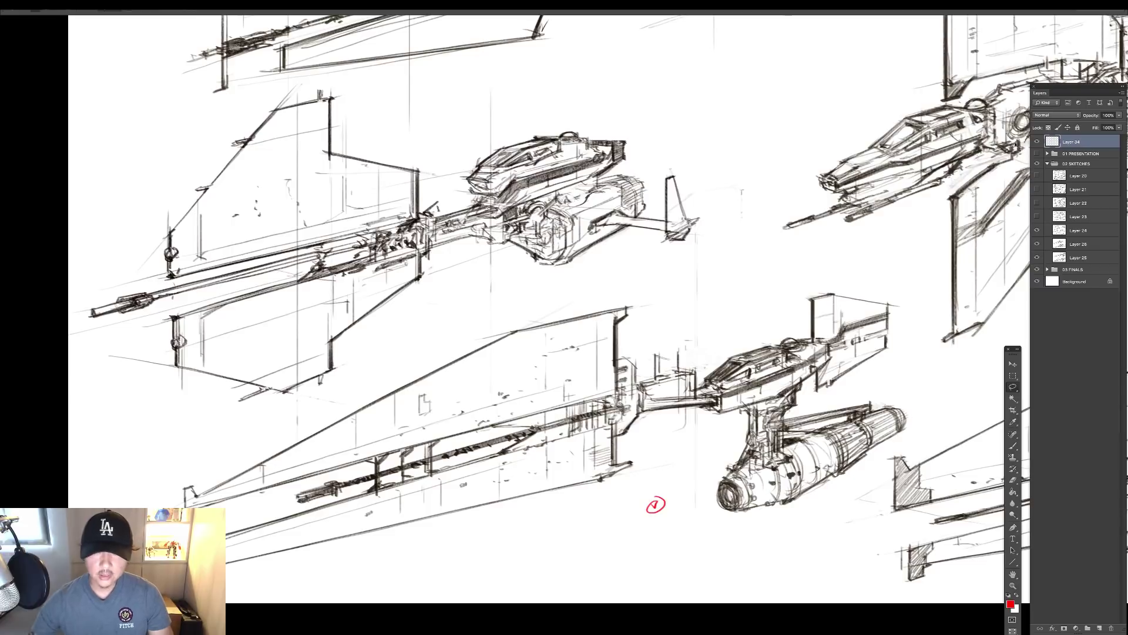
Mark the lower-left ship's connecting arm, wing joint and cockpit canopy in red, and undo each mark.
{"action": "key", "text": "b"}
{"action": "left_click_drag", "start_coordinate": [585, 392], "coordinate": [719, 373]}
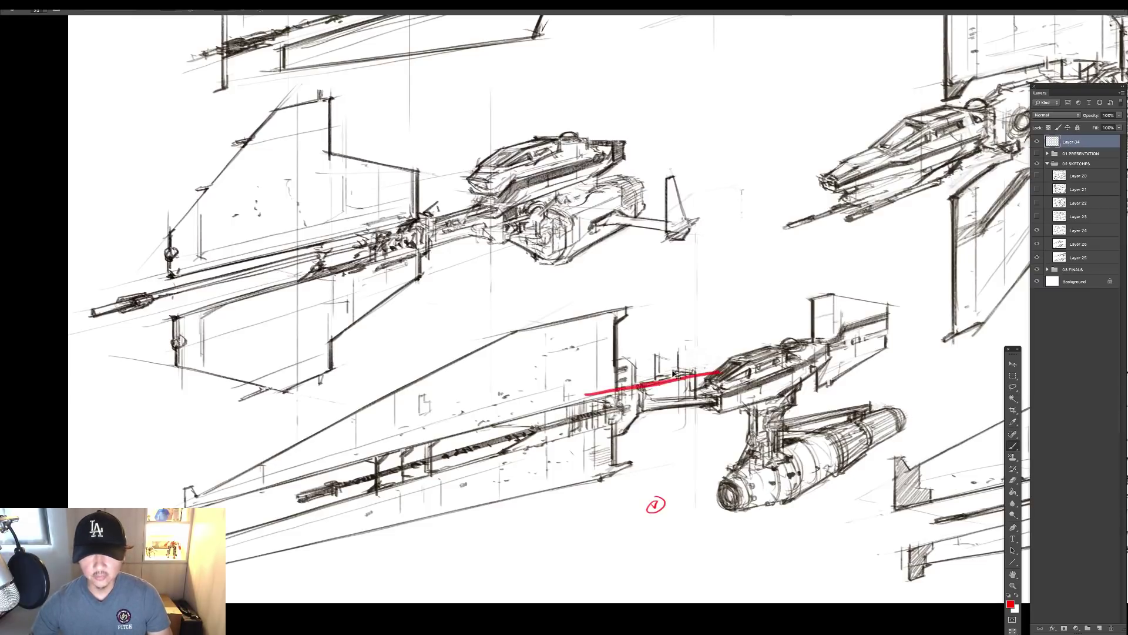
{"action": "key", "text": "ctrl+z"}
{"action": "mouse_move", "coordinate": [616, 361]}
{"action": "left_mouse_down"}
{"action": "mouse_move", "coordinate": [651, 411]}
{"action": "mouse_move", "coordinate": [609, 370]}
{"action": "left_mouse_up"}
{"action": "key", "text": "ctrl+z"}
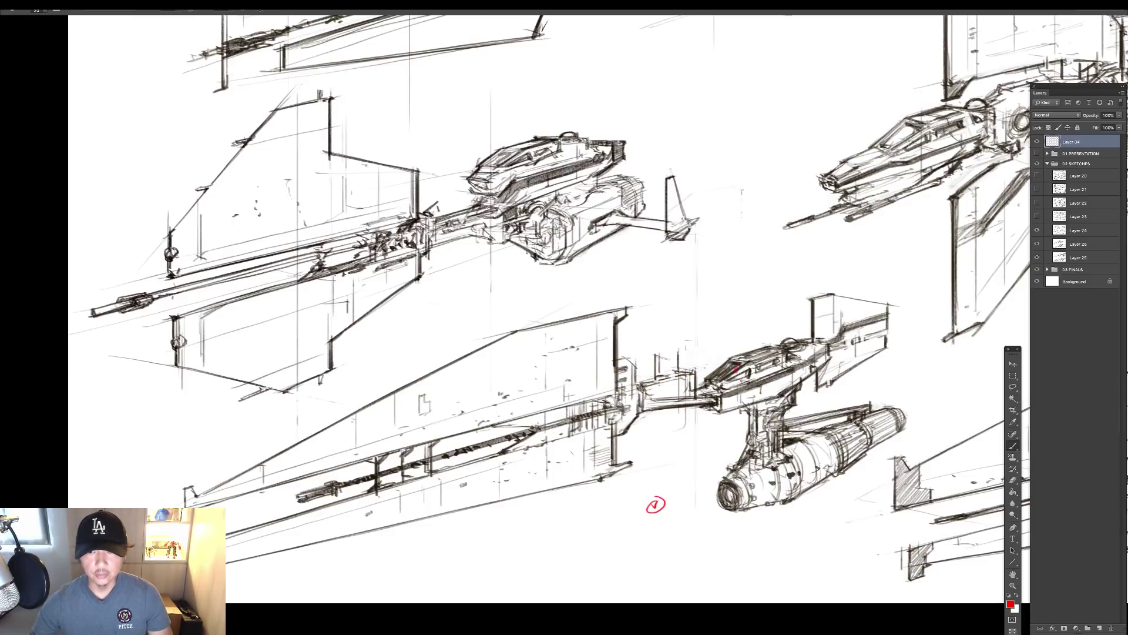
{"action": "left_click_drag", "start_coordinate": [738, 366], "coordinate": [741, 366]}
{"action": "key", "text": "ctrl+z"}
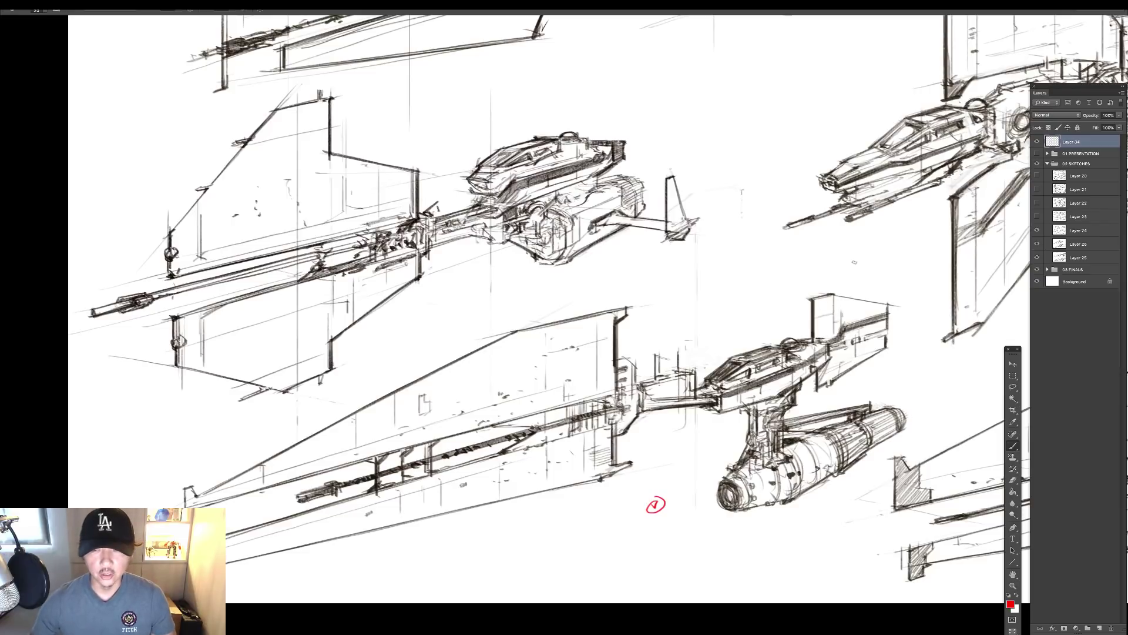
Inspect the lower-left ship and its slung engine up close with the interface hidden.
{"action": "key", "text": "Tab"}
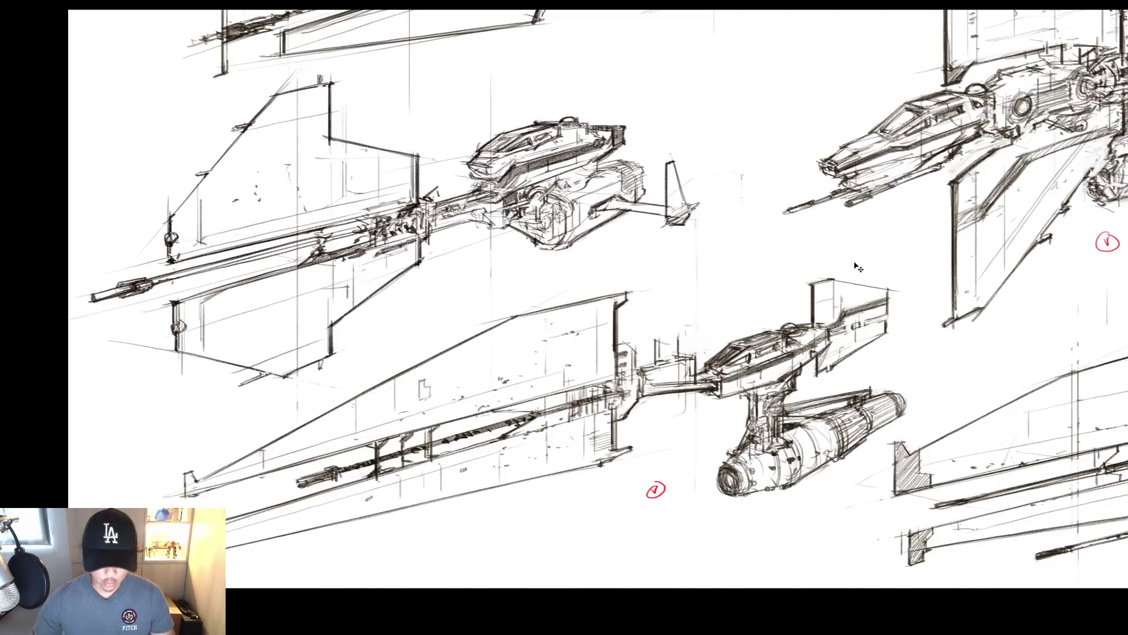
{"action": "key", "text": "ctrl+0"}
{"action": "left_click_drag", "start_coordinate": [526, 510], "coordinate": [605, 510]}
{"action": "left_click_drag", "start_coordinate": [364, 584], "coordinate": [688, 435]}
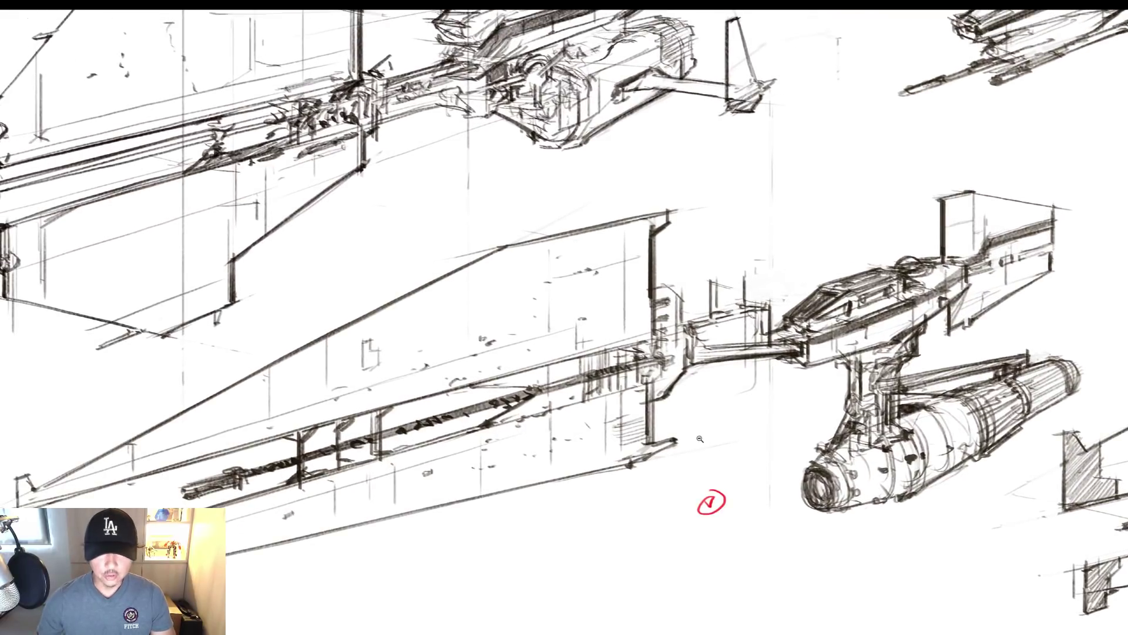
{"action": "scroll", "coordinate": [699, 438], "scroll_direction": "down", "scroll_amount": 2}
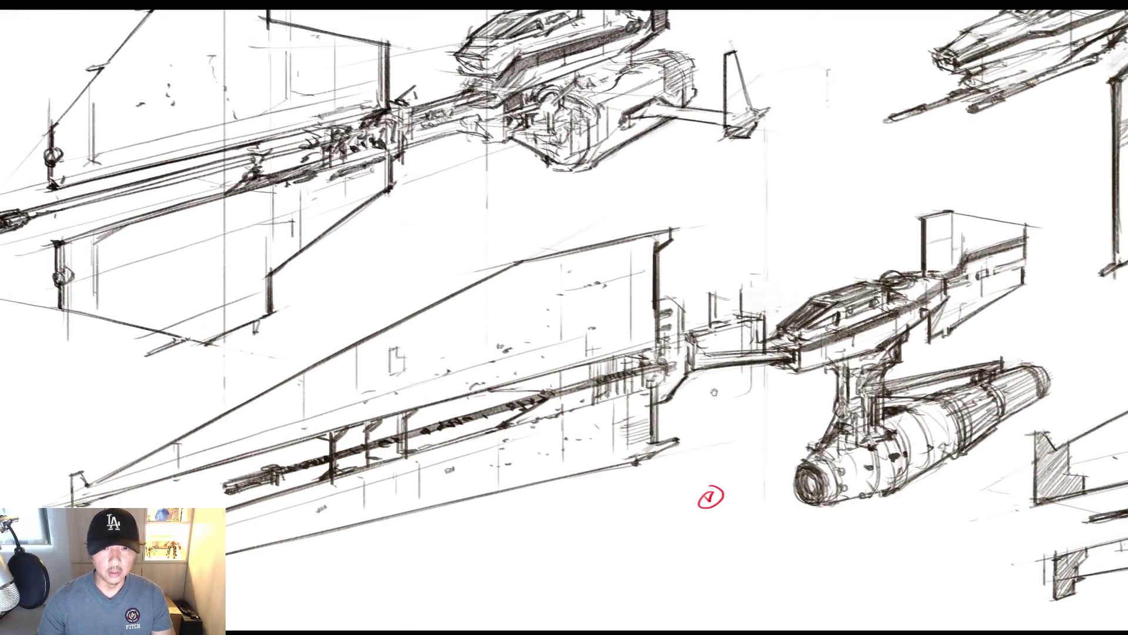
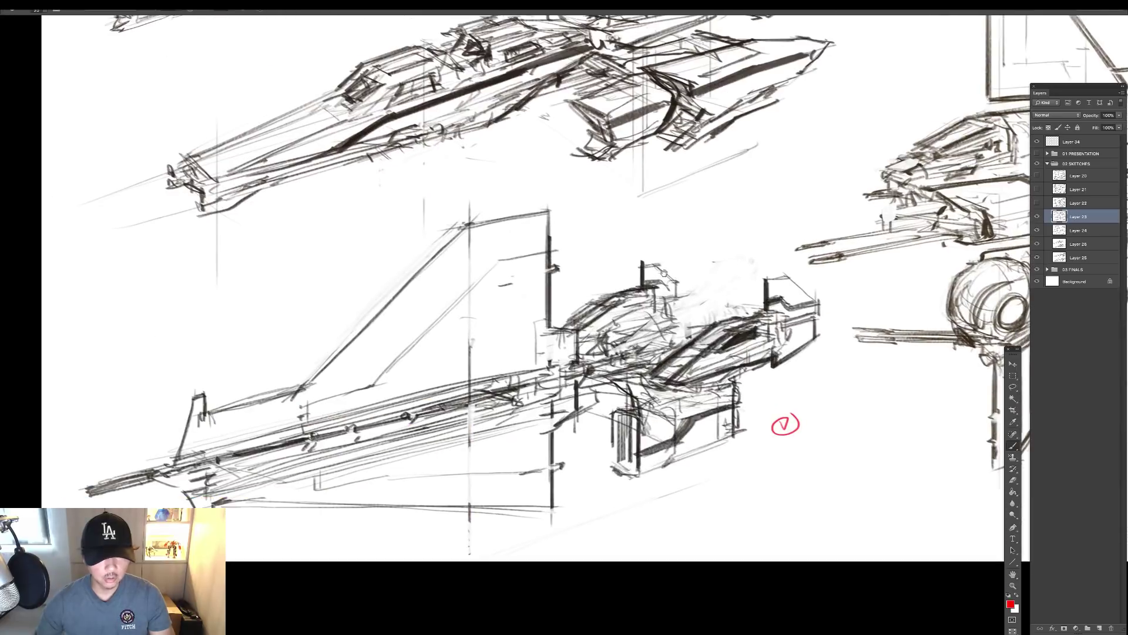
Draw strokes above the cockpit and at the lower engine of Layer 23's lower-left ship, and undo them.
{"action": "mouse_move", "coordinate": [668, 232]}
{"action": "left_mouse_down"}
{"action": "mouse_move", "coordinate": [413, 412]}
{"action": "mouse_move", "coordinate": [705, 247]}
{"action": "left_mouse_up"}
{"action": "key", "text": "ctrl+z"}
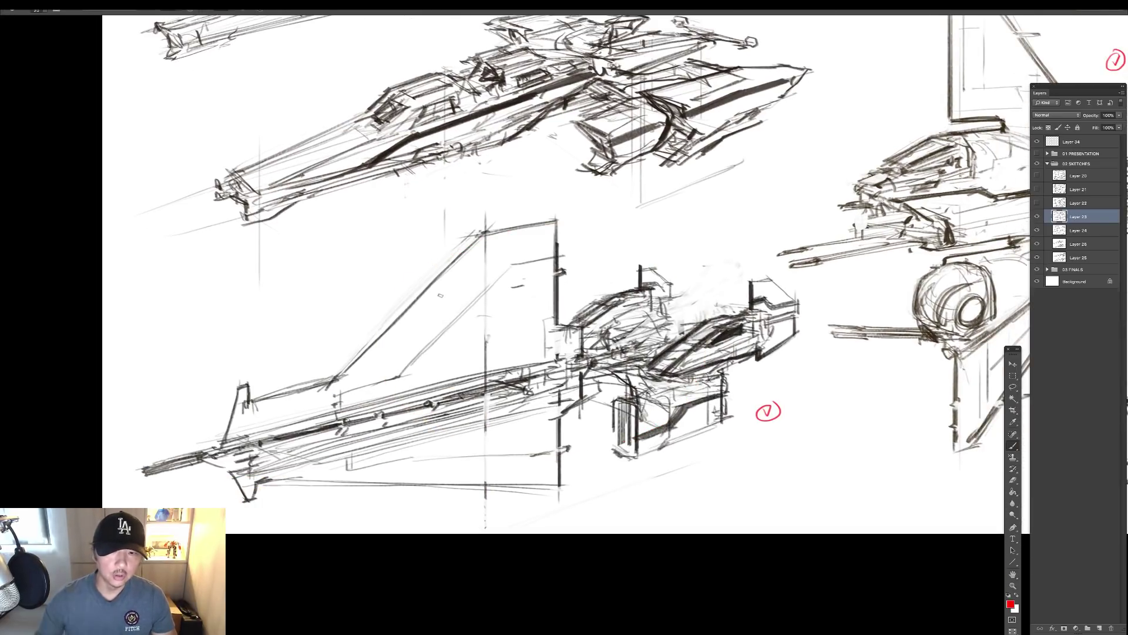
{"action": "left_click_drag", "start_coordinate": [717, 282], "coordinate": [719, 338]}
{"action": "key", "text": "ctrl+z"}
{"action": "mouse_move", "coordinate": [624, 395]}
{"action": "left_mouse_down"}
{"action": "mouse_move", "coordinate": [638, 420]}
{"action": "mouse_move", "coordinate": [620, 410]}
{"action": "left_mouse_up"}
{"action": "key", "text": "ctrl+z"}
Draw strokes around the rear and above the hull of Layer 23's lower-left ship, and undo them.
{"action": "mouse_move", "coordinate": [717, 329]}
{"action": "left_mouse_down"}
{"action": "mouse_move", "coordinate": [728, 421]}
{"action": "mouse_move", "coordinate": [771, 415]}
{"action": "left_mouse_up"}
{"action": "key", "text": "ctrl+z"}
{"action": "mouse_move", "coordinate": [693, 203]}
{"action": "left_mouse_down"}
{"action": "mouse_move", "coordinate": [722, 311]}
{"action": "mouse_move", "coordinate": [634, 291]}
{"action": "left_mouse_up"}
{"action": "key", "text": "ctrl+z"}
{"action": "mouse_move", "coordinate": [757, 225]}
{"action": "left_mouse_down"}
{"action": "mouse_move", "coordinate": [636, 338]}
{"action": "mouse_move", "coordinate": [667, 326]}
{"action": "left_mouse_up"}
{"action": "left_click_drag", "start_coordinate": [704, 313], "coordinate": [628, 297]}
View the whole Layer 23 sketch sheet with the interface hidden.
{"action": "key", "text": "super+0"}
{"action": "key", "text": "Tab"}
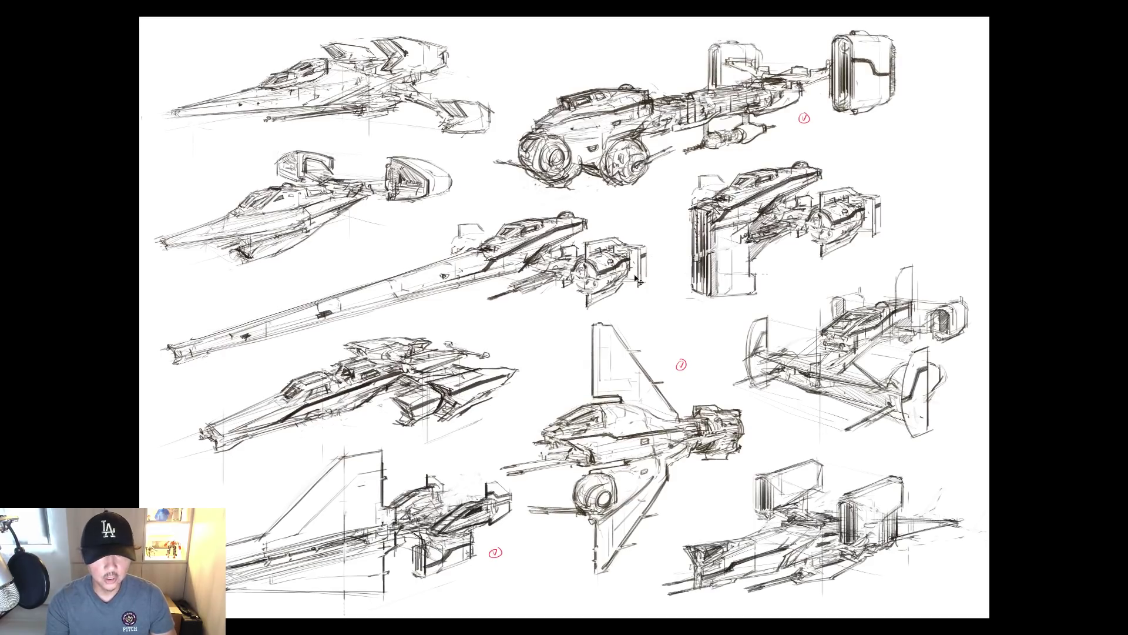
{"action": "key", "text": "super+0"}
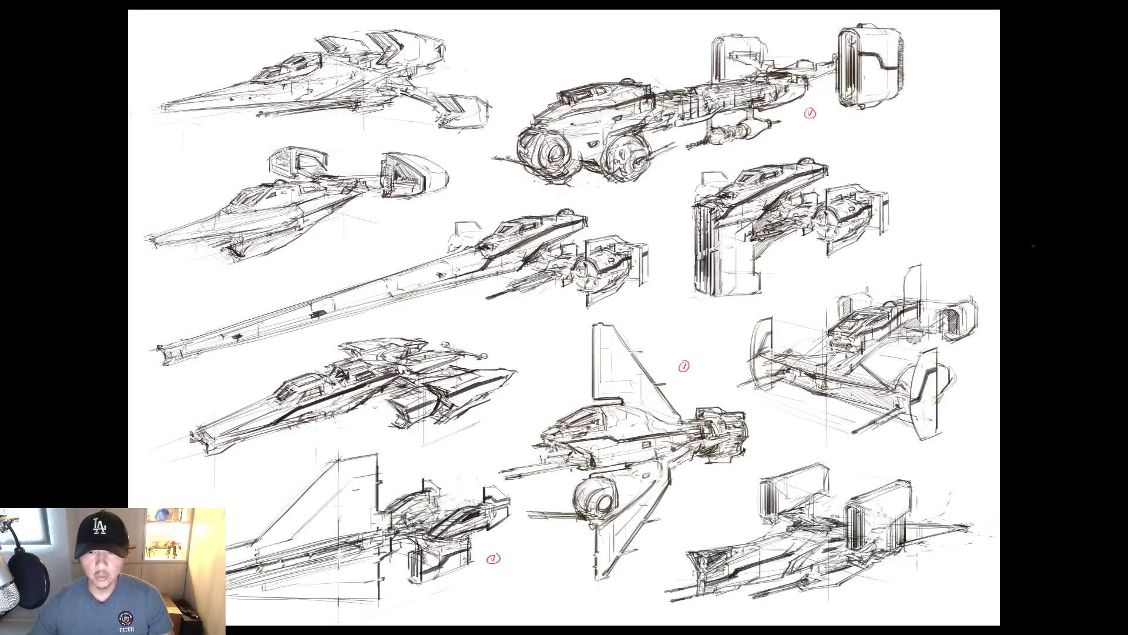
Hide Layer 23, select Layer 24 and toggle its visibility off and on.
{"action": "key", "text": "Tab"}
{"action": "left_click", "coordinate": [1036, 217]}
{"action": "left_click", "coordinate": [1062, 228]}
{"action": "key", "text": "Tab"}
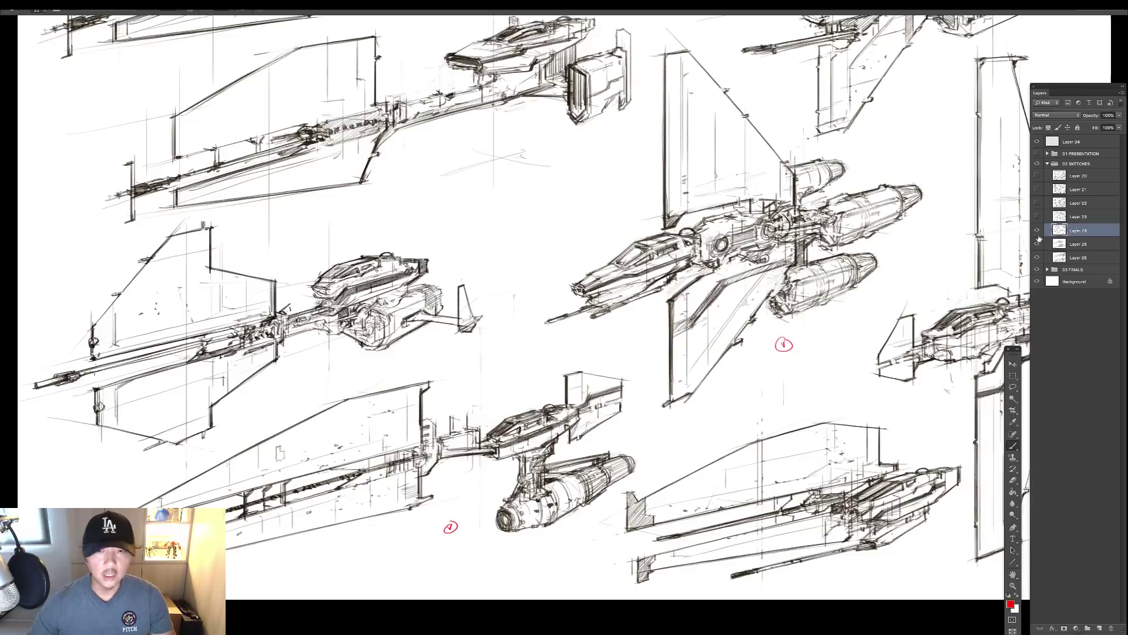
{"action": "left_click", "coordinate": [1037, 230]}
{"action": "left_click", "coordinate": [1037, 230]}
Add a new layer above Layer 24, and set up a brush with a colour sampled from the sheet.
{"action": "left_click", "coordinate": [373, 283], "text": "super"}
{"action": "left_click_drag", "start_coordinate": [353, 281], "coordinate": [532, 250]}
{"action": "left_click", "coordinate": [1100, 628]}
{"action": "right_click", "coordinate": [668, 400]}
{"action": "left_click", "coordinate": [779, 454]}
{"action": "left_click", "coordinate": [725, 264], "text": "alt"}
Try brush strokes over and above the third left-hand ship's cockpit on the new layer, and undo them.
{"action": "left_click_drag", "start_coordinate": [618, 134], "coordinate": [674, 221]}
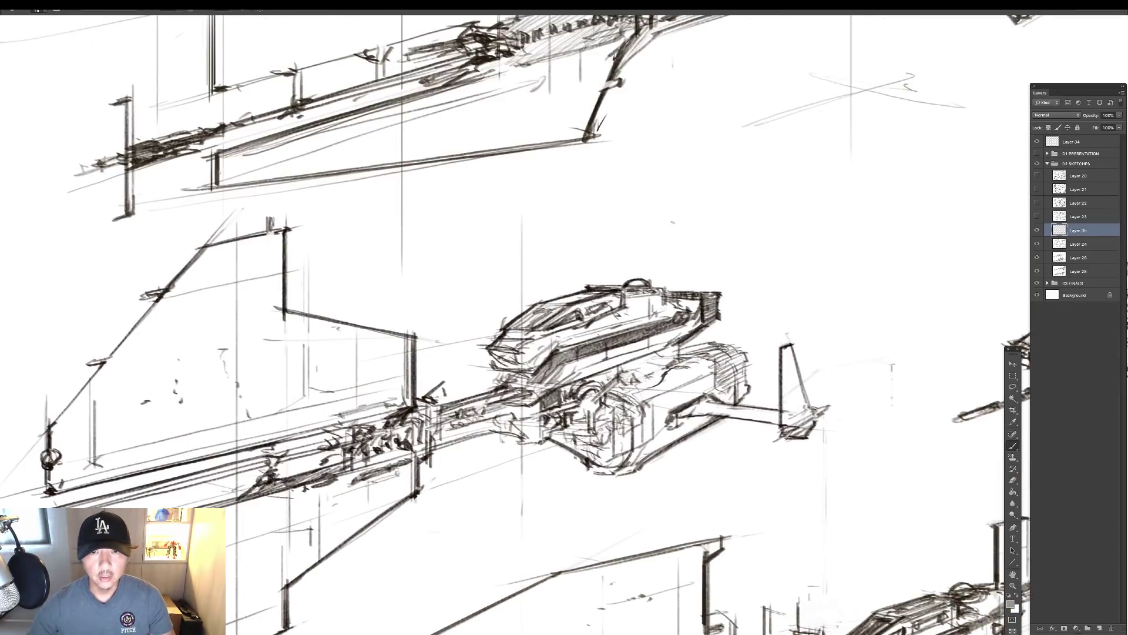
{"action": "mouse_move", "coordinate": [625, 287]}
{"action": "left_mouse_down"}
{"action": "mouse_move", "coordinate": [651, 261]}
{"action": "mouse_move", "coordinate": [657, 216]}
{"action": "mouse_move", "coordinate": [732, 211]}
{"action": "left_mouse_up"}
{"action": "key", "text": "ctrl+z"}
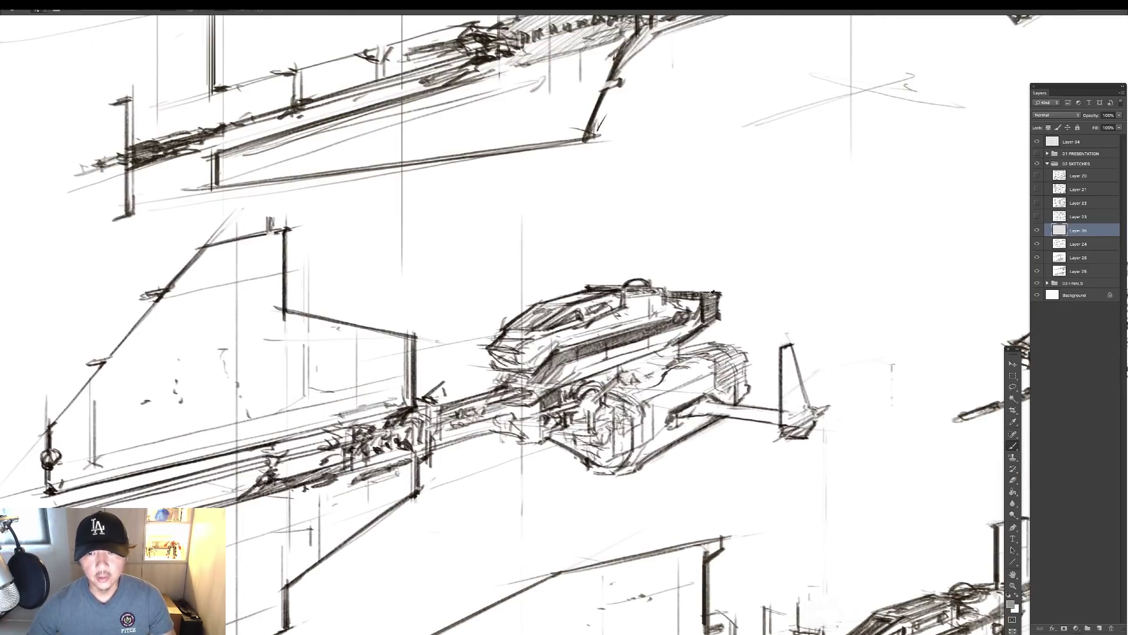
{"action": "mouse_move", "coordinate": [639, 282]}
{"action": "left_mouse_down"}
{"action": "mouse_move", "coordinate": [660, 212]}
{"action": "mouse_move", "coordinate": [790, 244]}
{"action": "mouse_move", "coordinate": [718, 292]}
{"action": "left_mouse_up"}
{"action": "left_click", "coordinate": [798, 269], "text": "ctrl+alt"}
{"action": "left_click_drag", "start_coordinate": [798, 269], "coordinate": [606, 295]}
{"action": "key", "text": "ctrl+z"}
Add short brush strokes at the third left-hand ship's canopy and nose, and undo them.
{"action": "mouse_move", "coordinate": [546, 317]}
{"action": "left_mouse_down"}
{"action": "mouse_move", "coordinate": [647, 291]}
{"action": "mouse_move", "coordinate": [568, 316]}
{"action": "left_mouse_up"}
{"action": "mouse_move", "coordinate": [498, 305]}
{"action": "left_mouse_down"}
{"action": "mouse_move", "coordinate": [490, 290]}
{"action": "mouse_move", "coordinate": [518, 304]}
{"action": "left_mouse_up"}
{"action": "key", "text": "ctrl+alt+z"}
{"action": "key", "text": "ctrl+alt+z"}
{"action": "key", "text": "ctrl+alt+z"}
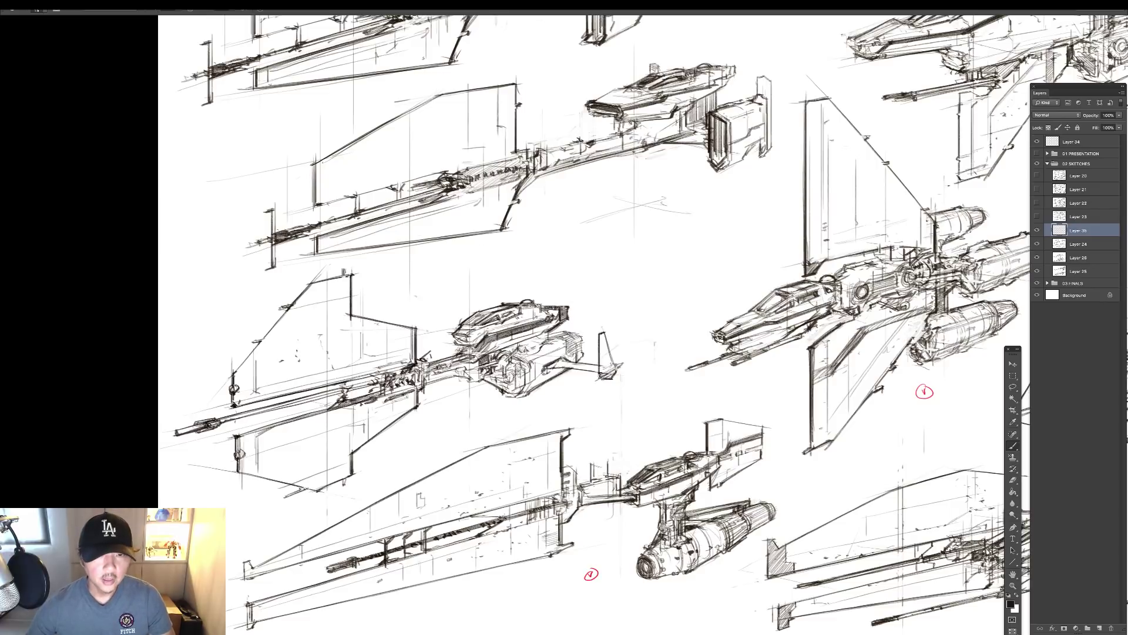
Sketch black fins above and below the third left-hand ship's wing joint, and undo them.
{"action": "mouse_move", "coordinate": [399, 321]}
{"action": "left_mouse_down"}
{"action": "mouse_move", "coordinate": [471, 266]}
{"action": "mouse_move", "coordinate": [411, 337]}
{"action": "left_mouse_up"}
{"action": "left_click_drag", "start_coordinate": [418, 393], "coordinate": [472, 418]}
{"action": "left_click_drag", "start_coordinate": [472, 421], "coordinate": [395, 420]}
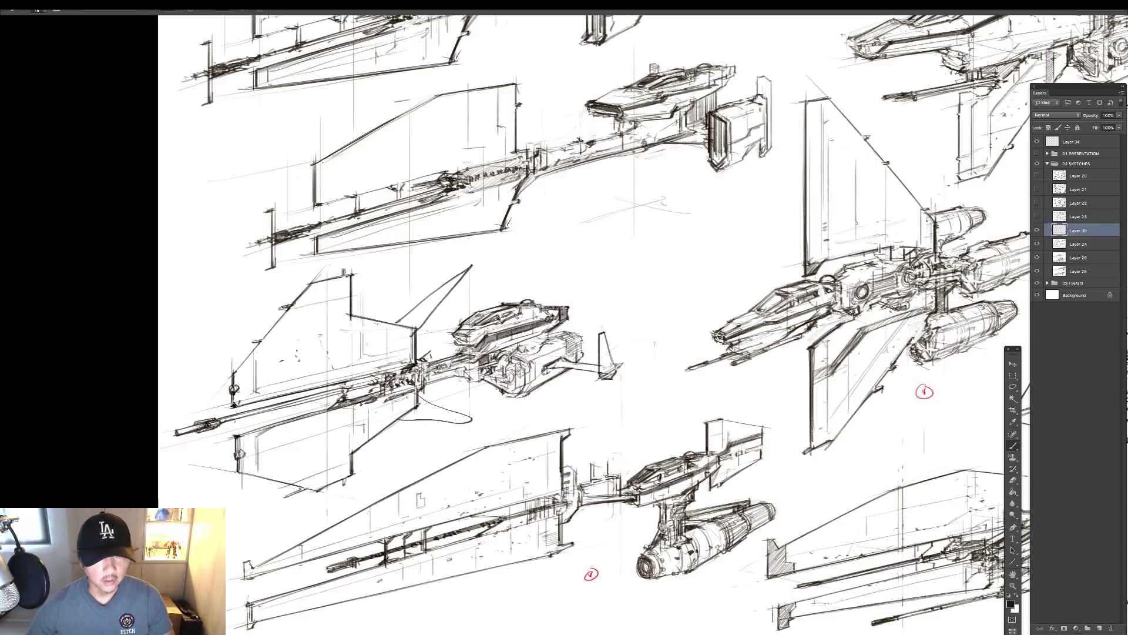
{"action": "key", "text": "ctrl+alt+z"}
{"action": "key", "text": "ctrl+alt+z"}
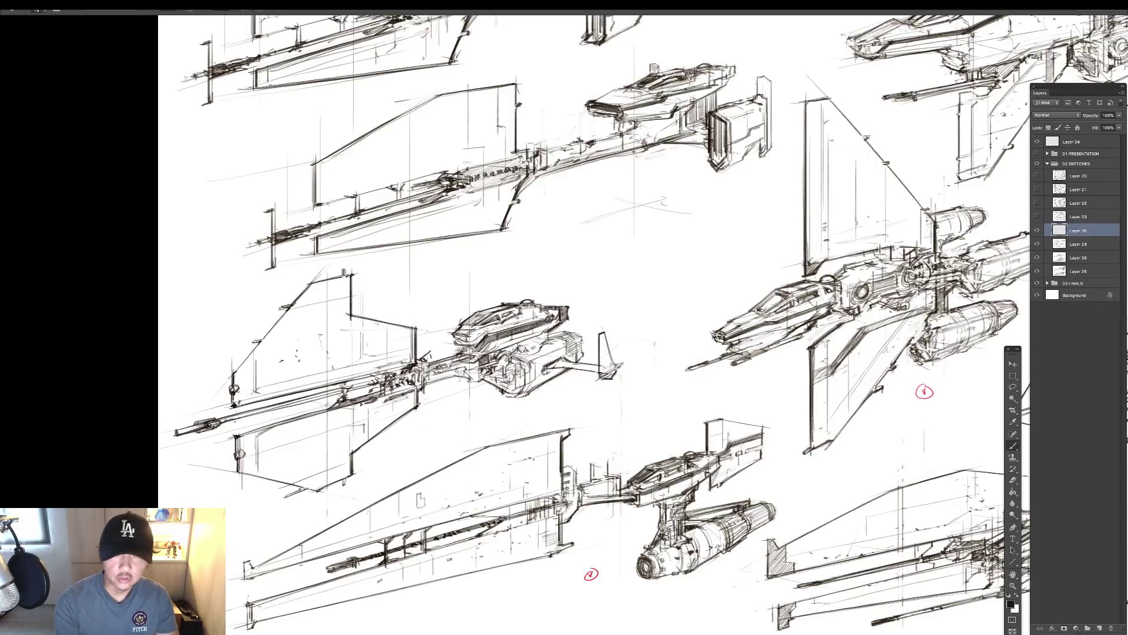
Try brush strokes on the open areas of the ship sheet, and undo them.
{"action": "key", "text": "f"}
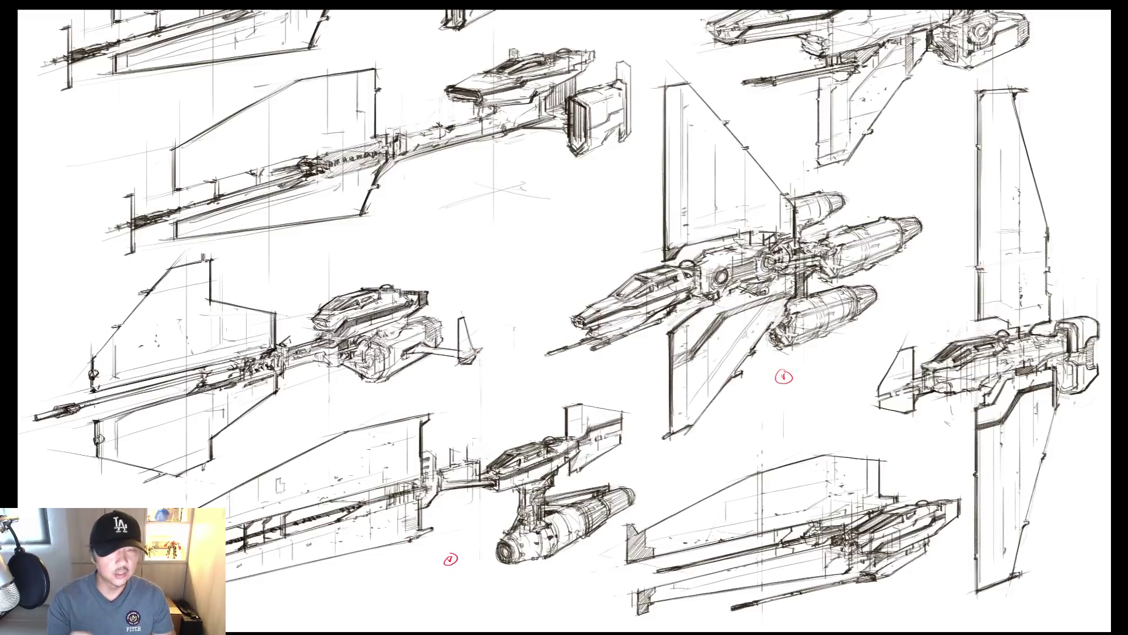
{"action": "left_click", "coordinate": [634, 240], "text": "ctrl+alt"}
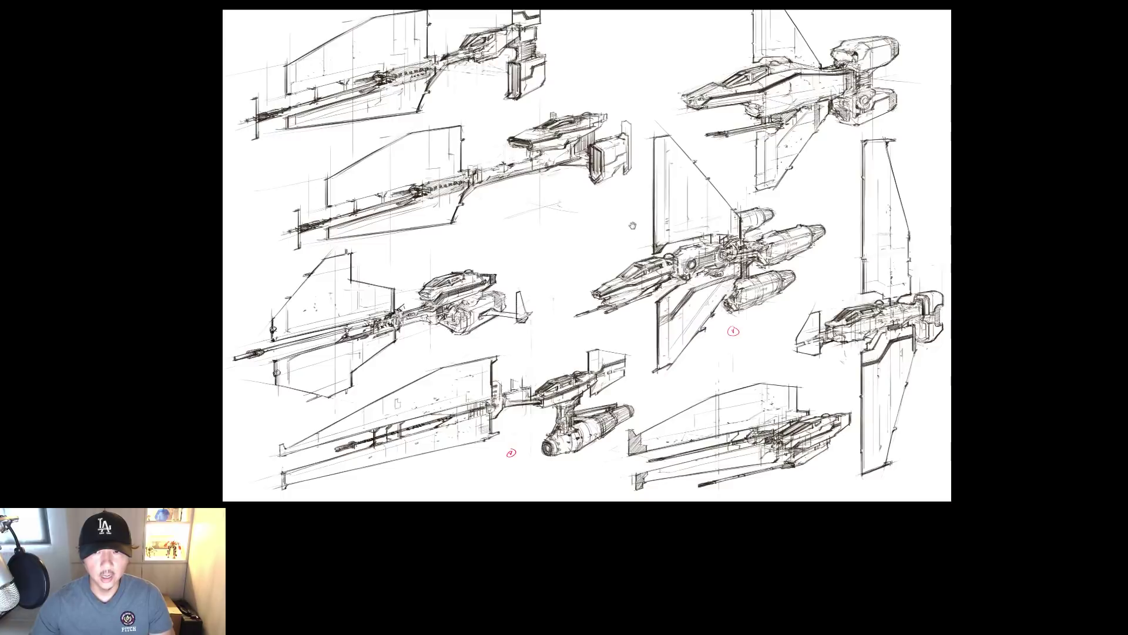
{"action": "left_click_drag", "start_coordinate": [635, 240], "coordinate": [578, 286]}
{"action": "mouse_move", "coordinate": [615, 189]}
{"action": "left_mouse_down"}
{"action": "mouse_move", "coordinate": [634, 385]}
{"action": "mouse_move", "coordinate": [676, 229]}
{"action": "mouse_move", "coordinate": [555, 254]}
{"action": "left_mouse_up"}
{"action": "key", "text": "ctrl+z"}
{"action": "left_click", "coordinate": [635, 297], "text": "ctrl"}
{"action": "key", "text": "ctrl+z"}
{"action": "mouse_move", "coordinate": [345, 298]}
{"action": "left_mouse_down"}
{"action": "mouse_move", "coordinate": [336, 418]}
{"action": "mouse_move", "coordinate": [312, 287]}
{"action": "left_mouse_up"}
{"action": "key", "text": "ctrl+z"}
Hide the trial sketch layer above Layer 24, and select Layer 24 with its whole sheet in view.
{"action": "left_click", "coordinate": [505, 249], "text": "ctrl+alt"}
{"action": "key", "text": "Tab"}
{"action": "left_click", "coordinate": [1037, 229]}
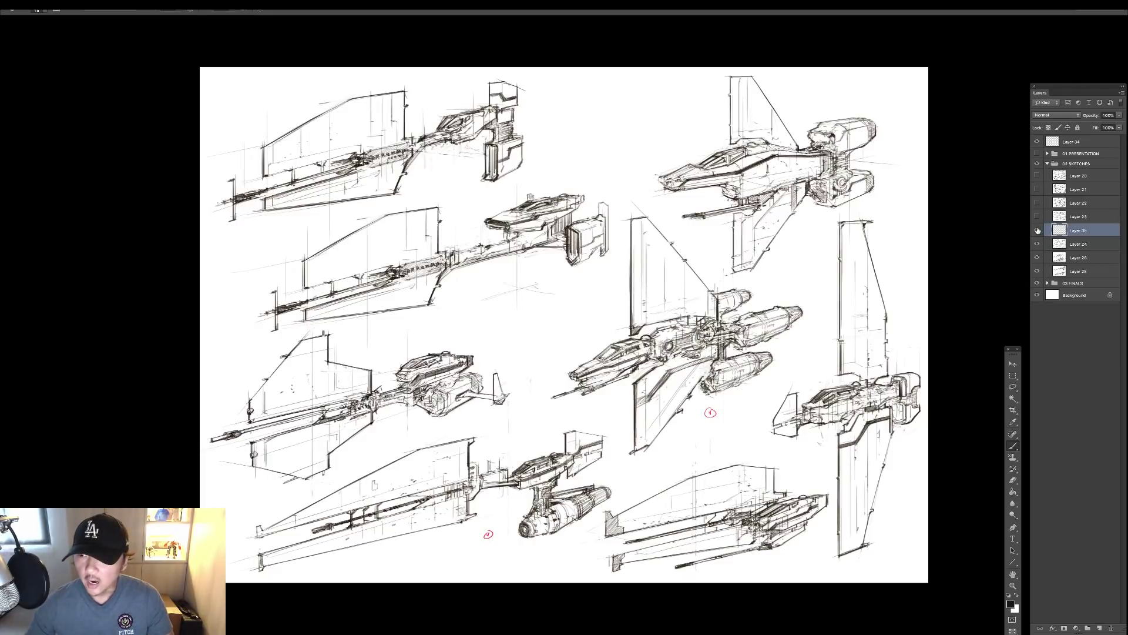
{"action": "left_click", "coordinate": [1060, 243]}
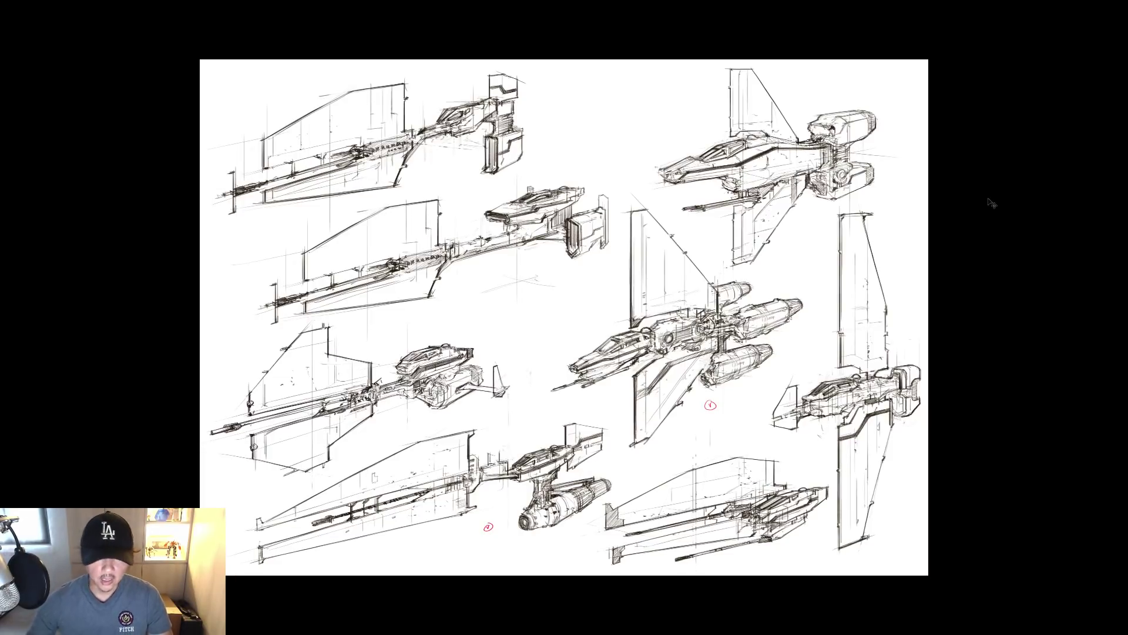
{"action": "key", "text": "ctrl+plus"}
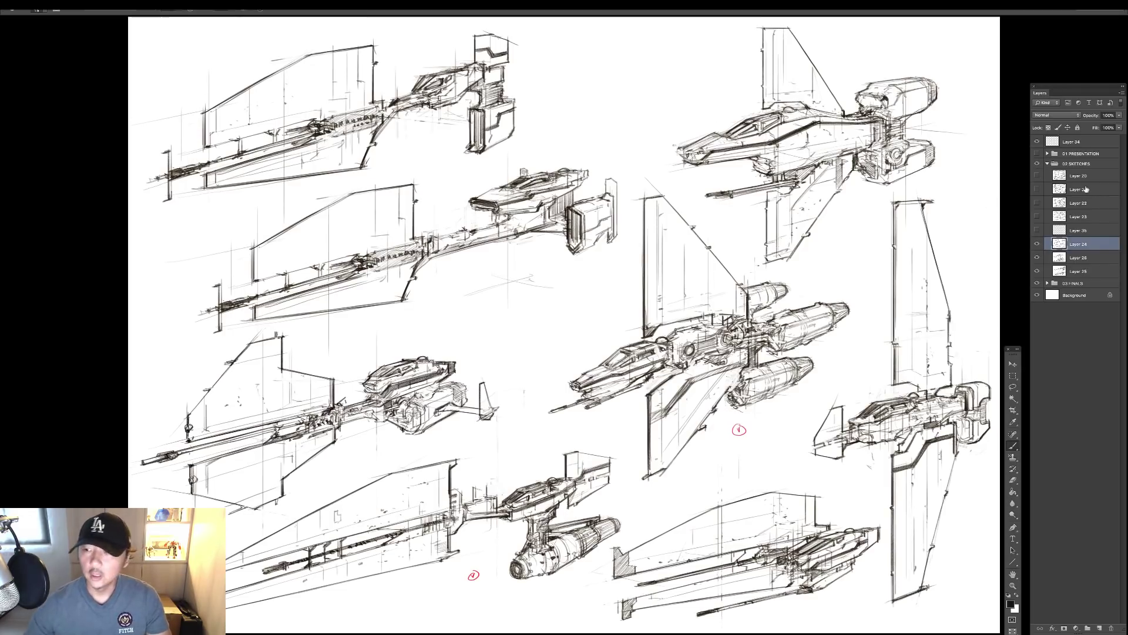
Show the 01 PRESENTATION group with its Layer 2 slide, "WORK LIKE A PRO".
{"action": "left_click", "coordinate": [1038, 153]}
{"action": "left_click", "coordinate": [1047, 153]}
{"action": "left_click", "coordinate": [1037, 179]}
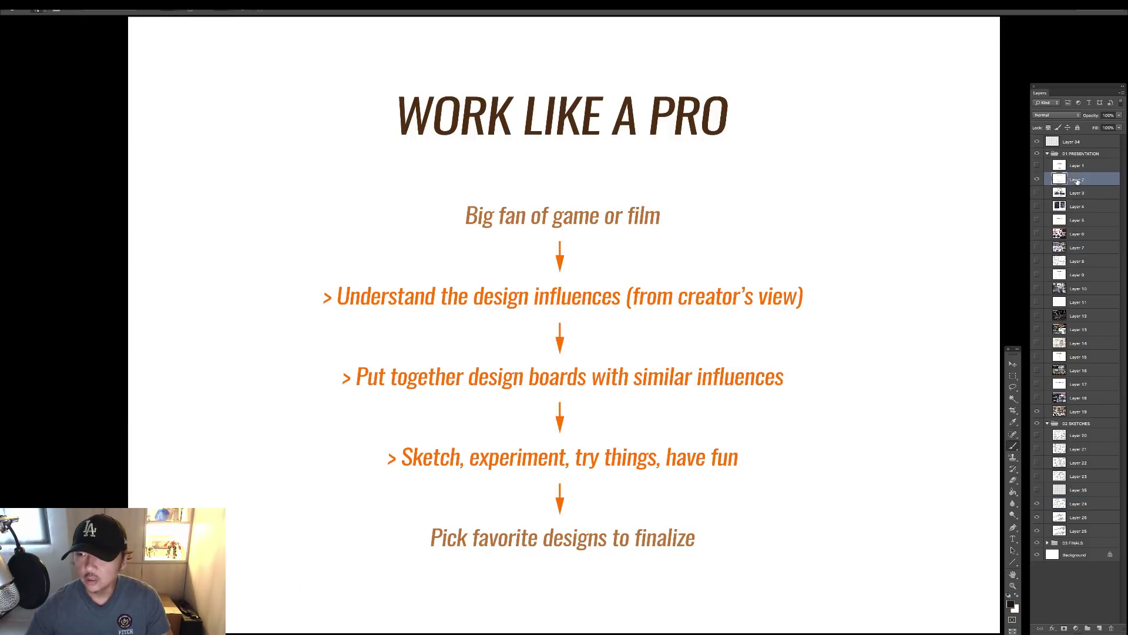
{"action": "left_click", "coordinate": [1075, 179]}
Underline "Pick favorite designs to finalize" on the topmost layer, and hide that layer.
{"action": "left_click", "coordinate": [1077, 143]}
{"action": "mouse_move", "coordinate": [506, 424]}
{"action": "left_mouse_down"}
{"action": "mouse_move", "coordinate": [419, 446]}
{"action": "mouse_move", "coordinate": [537, 494]}
{"action": "mouse_move", "coordinate": [648, 428]}
{"action": "mouse_move", "coordinate": [532, 414]}
{"action": "mouse_move", "coordinate": [623, 497]}
{"action": "mouse_move", "coordinate": [643, 415]}
{"action": "left_mouse_up"}
{"action": "key", "text": "ctrl+z"}
{"action": "mouse_move", "coordinate": [545, 550]}
{"action": "left_mouse_down"}
{"action": "mouse_move", "coordinate": [499, 552]}
{"action": "mouse_move", "coordinate": [714, 547]}
{"action": "left_mouse_up"}
{"action": "left_click", "coordinate": [1037, 142]}
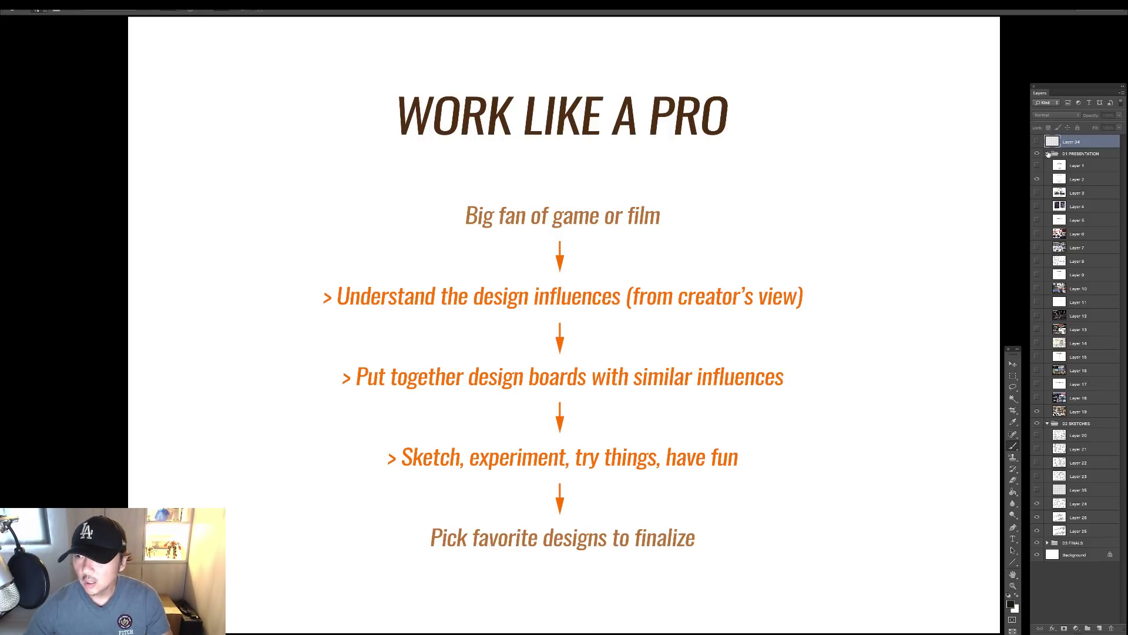
Collapse and hide the 01 PRESENTATION group, and hide Layer 24 to present the curved-wing two-ship sheet.
{"action": "left_click", "coordinate": [1047, 153]}
{"action": "left_click", "coordinate": [1038, 153]}
{"action": "left_click", "coordinate": [1045, 244]}
{"action": "left_click", "coordinate": [1037, 244]}
{"action": "left_click", "coordinate": [1078, 257]}
{"action": "key", "text": "Tab"}
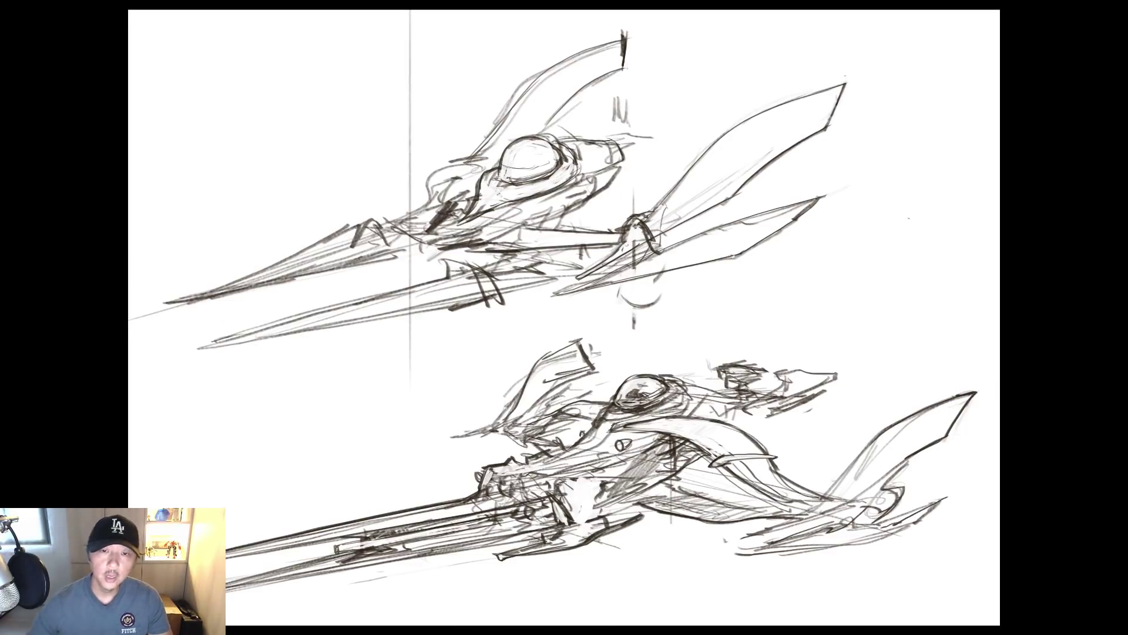
Compare the curved-wing sheet with the angular-wing sheet beneath it by switching the upper layer's visibility.
{"action": "key", "text": "Tab"}
{"action": "left_click", "coordinate": [1038, 258]}
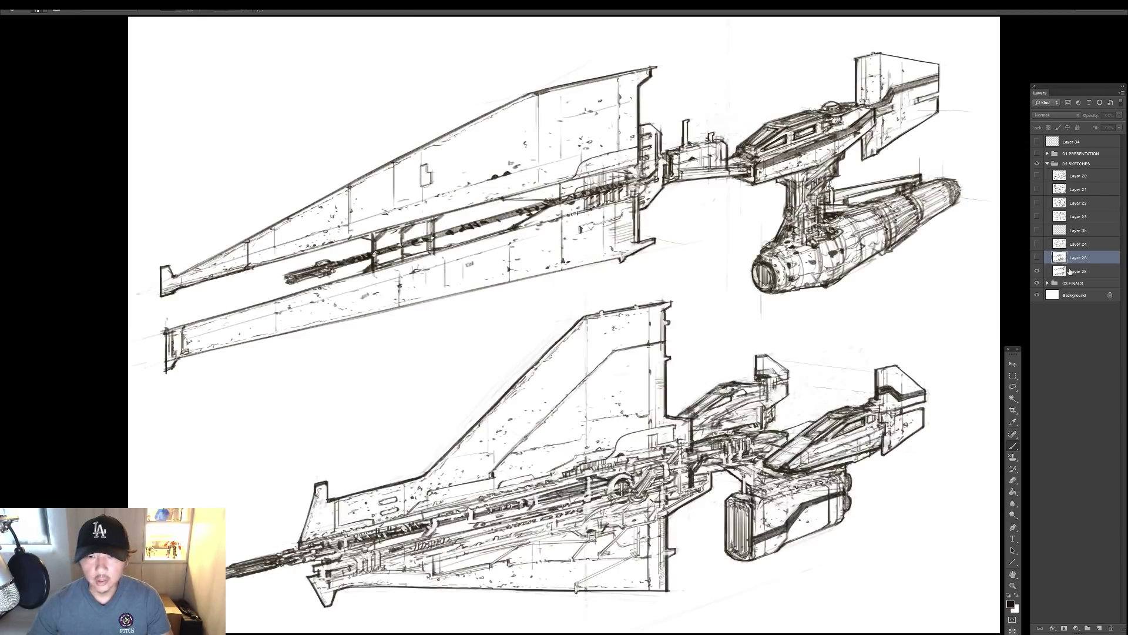
{"action": "left_click", "coordinate": [1037, 258]}
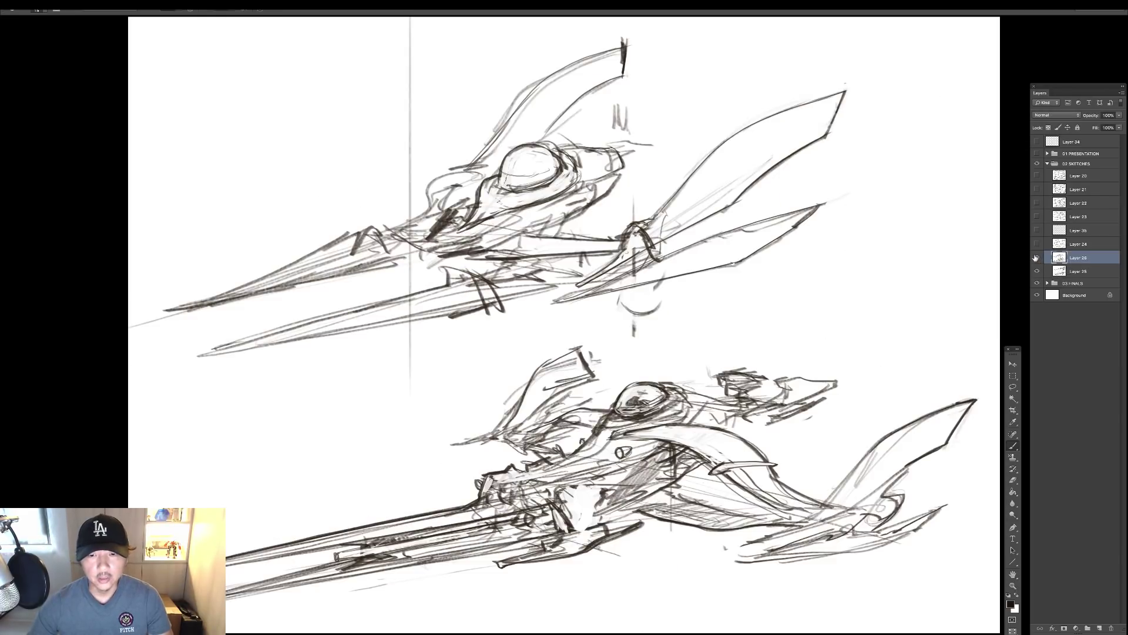
{"action": "key", "text": "Tab"}
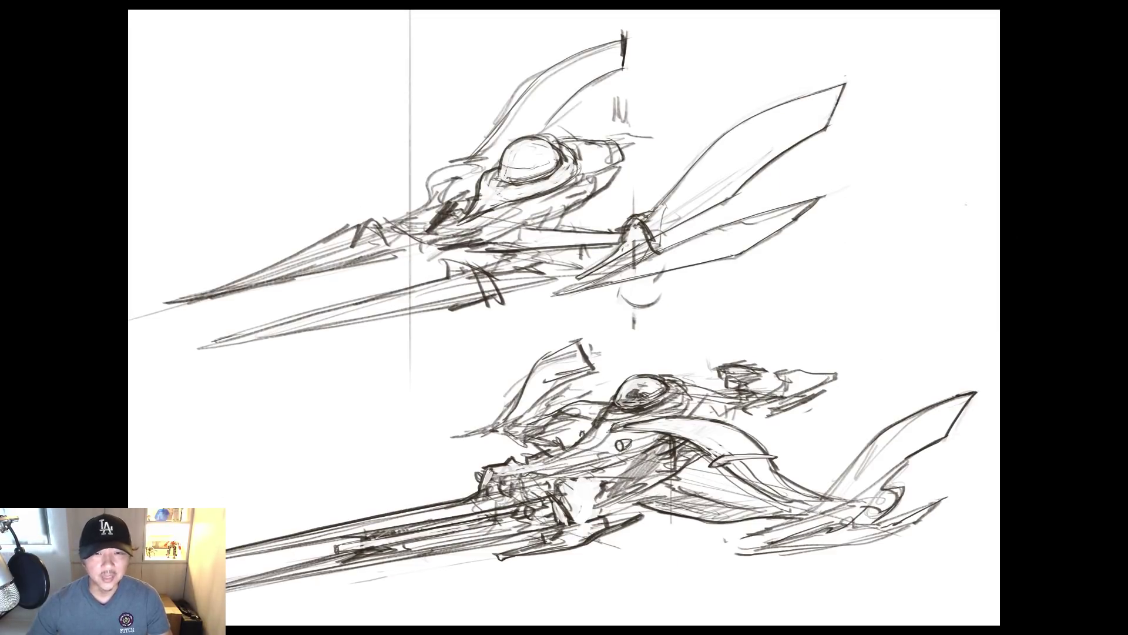
{"action": "key", "text": "Tab"}
{"action": "left_click", "coordinate": [1038, 258]}
{"action": "key", "text": "Tab"}
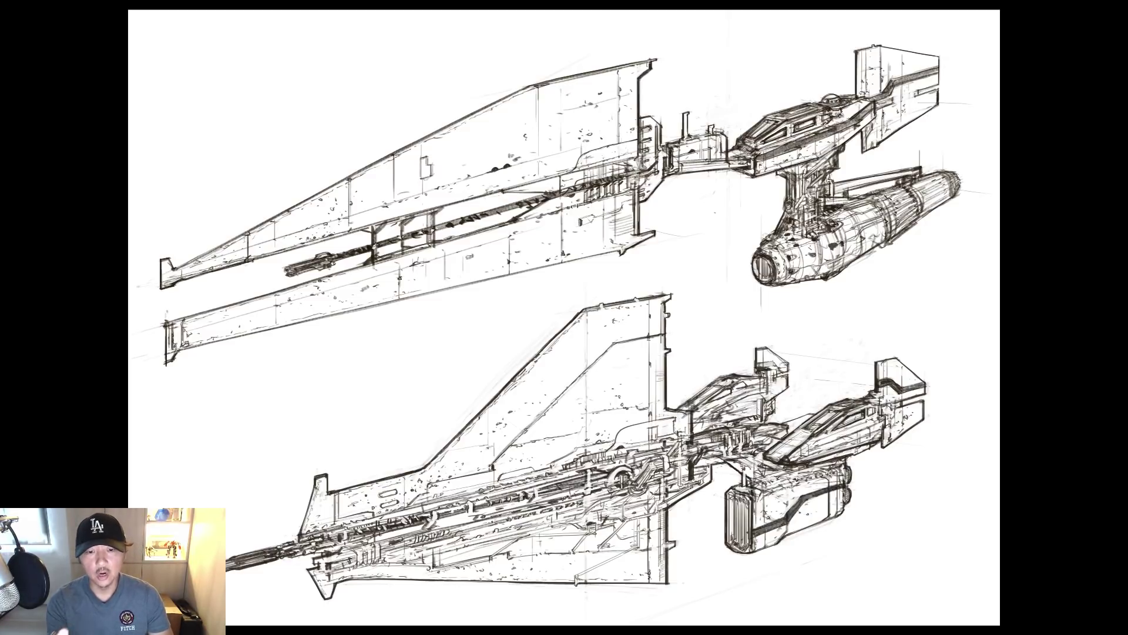
Show the curved-wing sheet again, and check the angular-wing layer beneath it by toggling its visibility.
{"action": "key", "text": "Tab"}
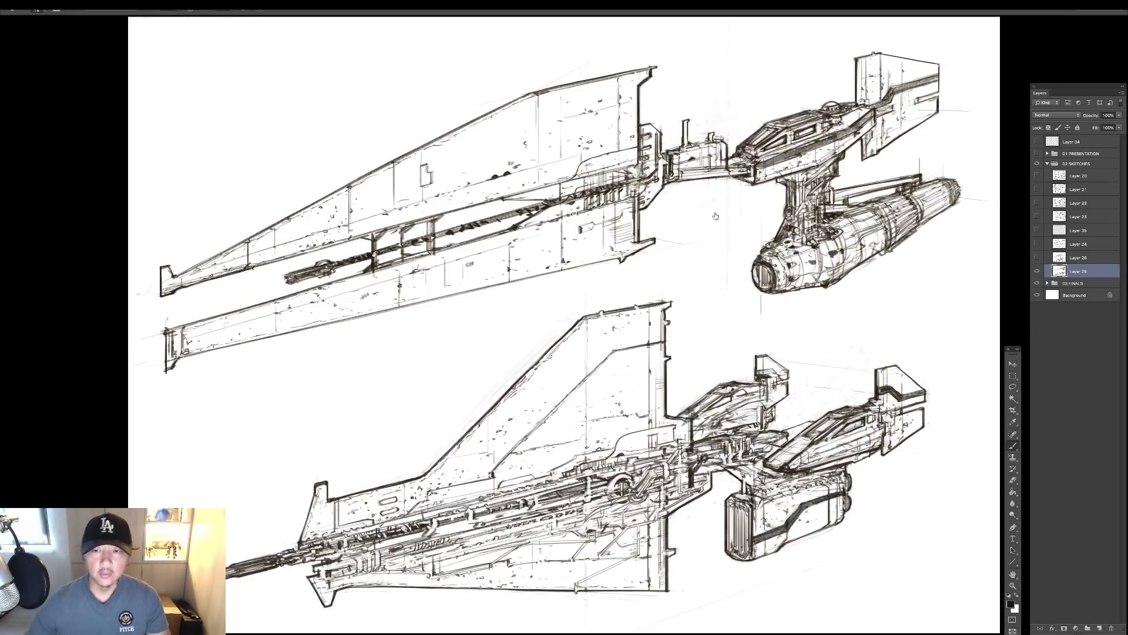
{"action": "left_click", "coordinate": [1037, 257]}
{"action": "left_click", "coordinate": [1037, 271]}
{"action": "left_click", "coordinate": [1037, 270]}
{"action": "left_click", "coordinate": [1037, 271]}
{"action": "key", "text": "Tab"}
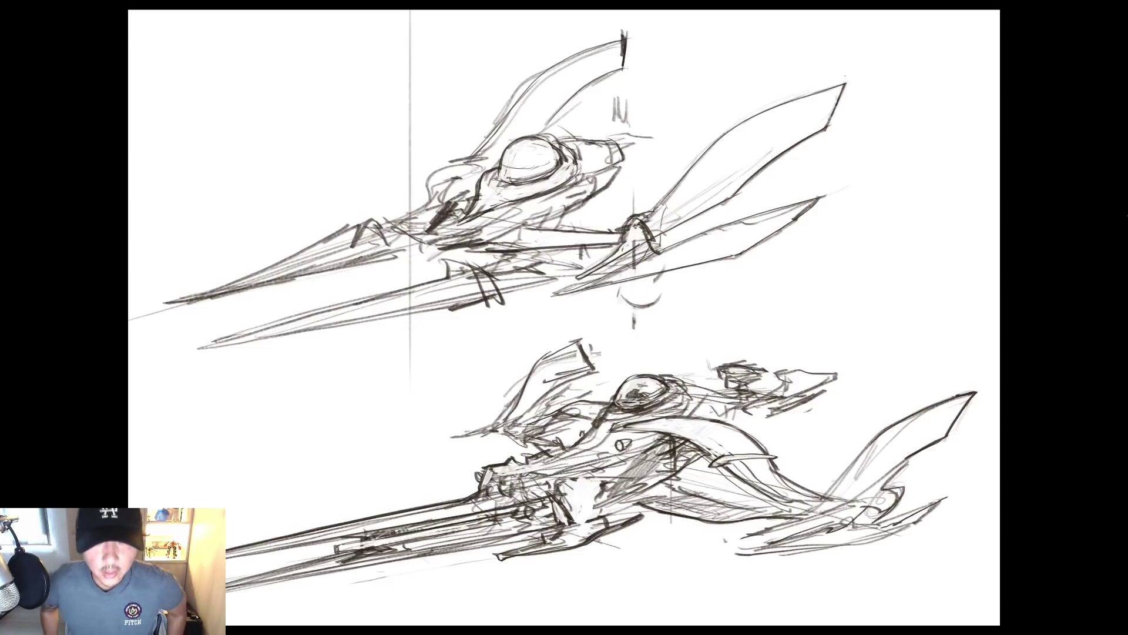
{"action": "key", "text": "Tab"}
{"action": "key", "text": "f"}
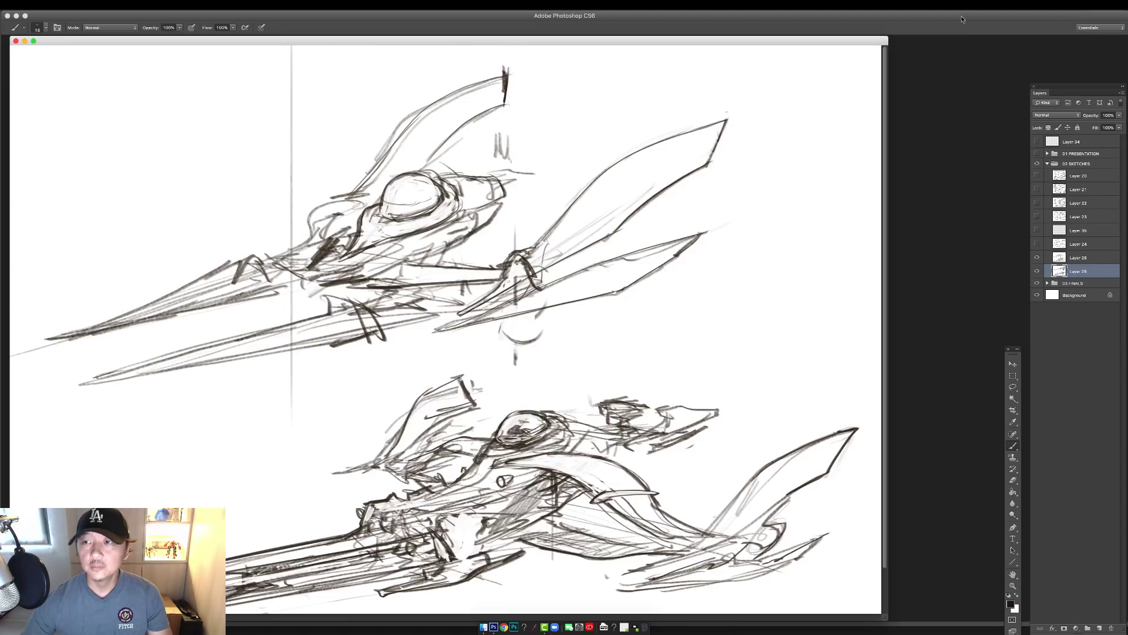
{"action": "key", "text": "f"}
{"action": "key", "text": "f"}
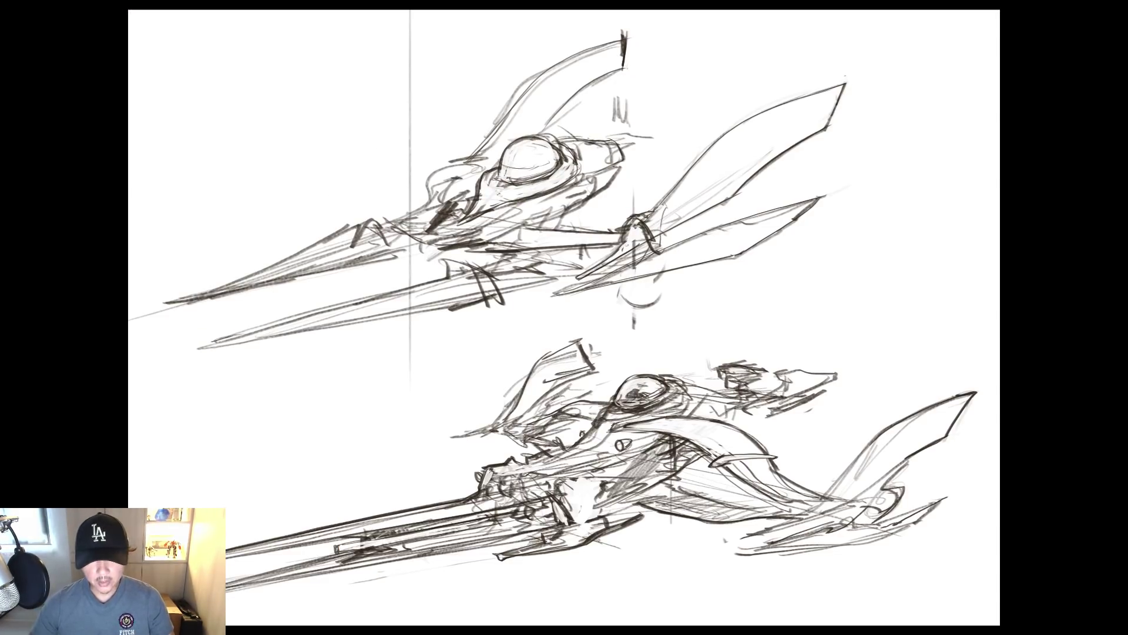
{"action": "key", "text": "Tab"}
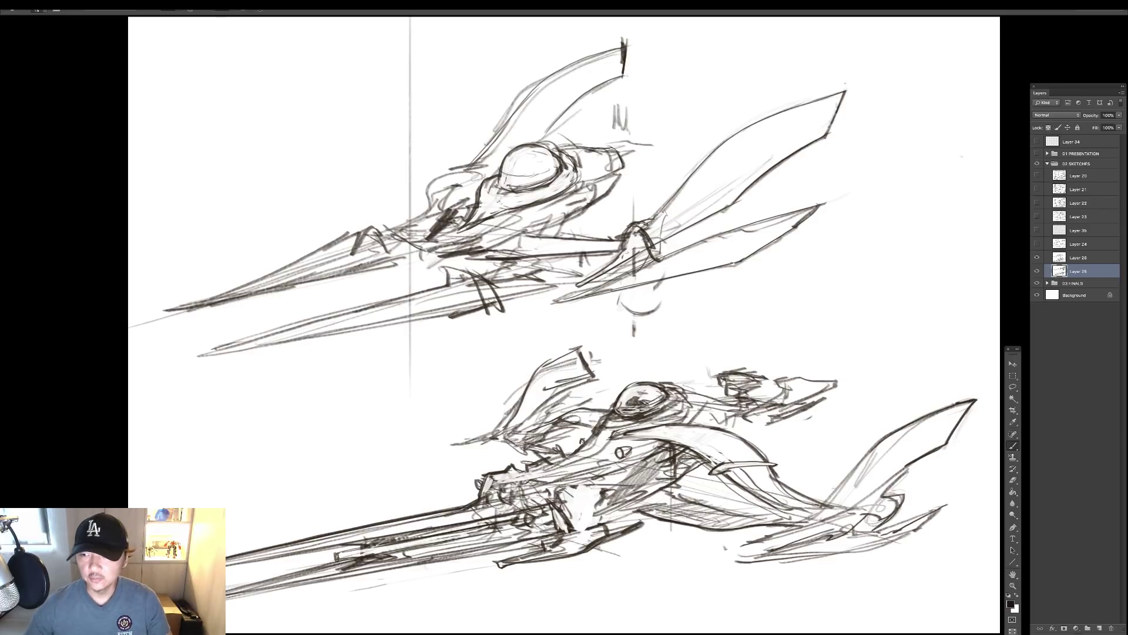
Show all the sketch layers from Layer 20 down, and review their sheets by hiding them one after another.
{"action": "left_click_drag", "start_coordinate": [1037, 244], "coordinate": [1037, 175]}
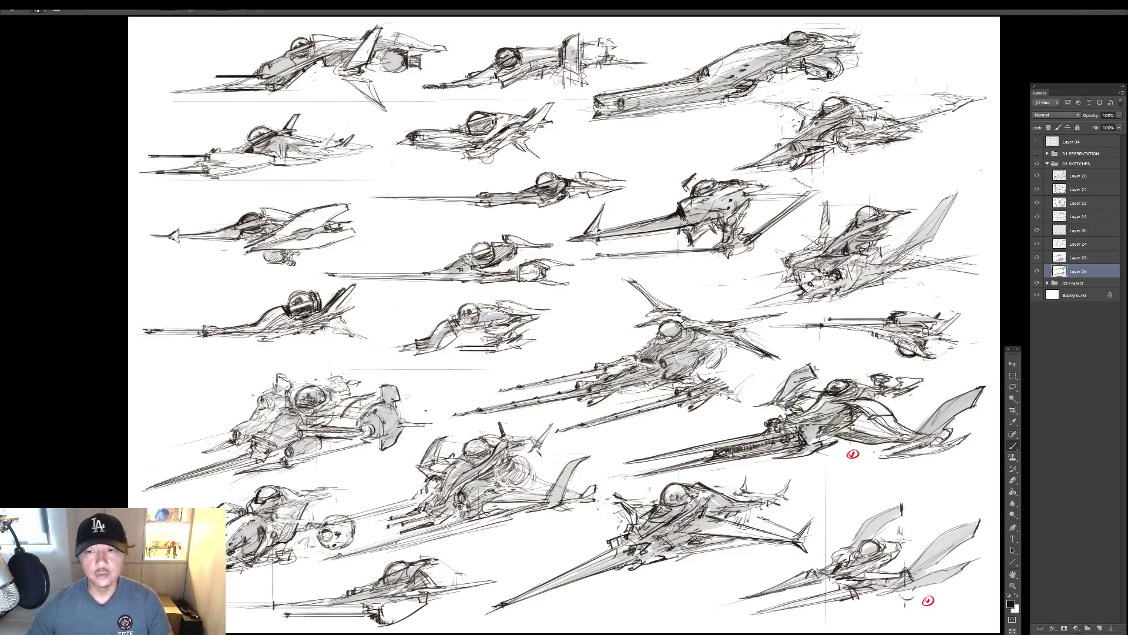
{"action": "left_click", "coordinate": [1037, 176]}
{"action": "left_click", "coordinate": [1037, 190]}
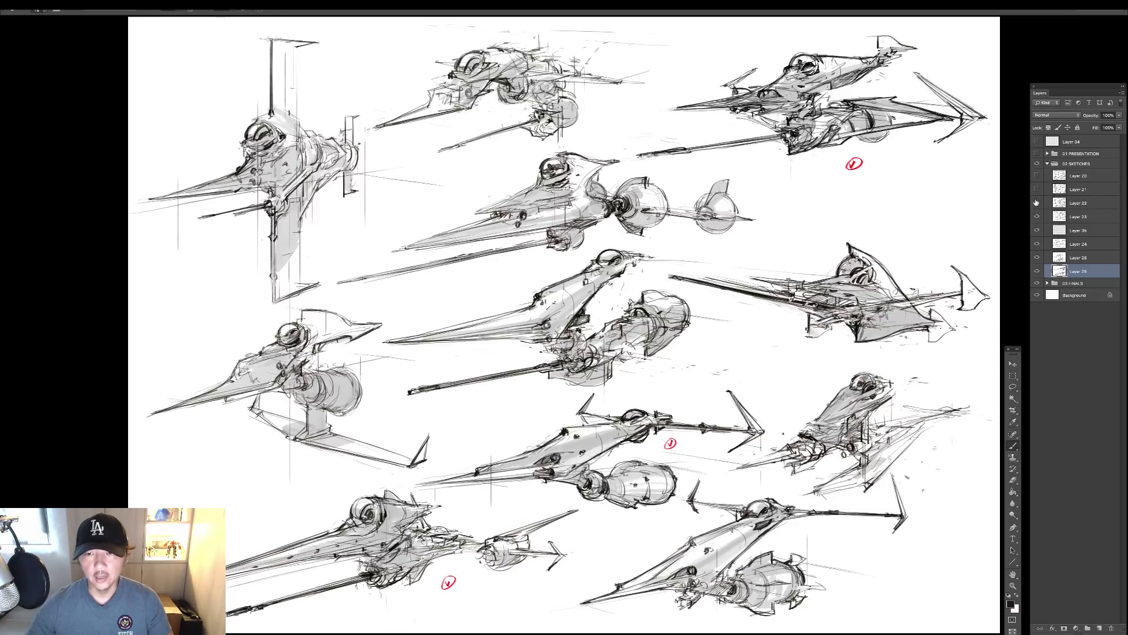
{"action": "left_click", "coordinate": [1038, 203]}
{"action": "left_click", "coordinate": [1038, 216]}
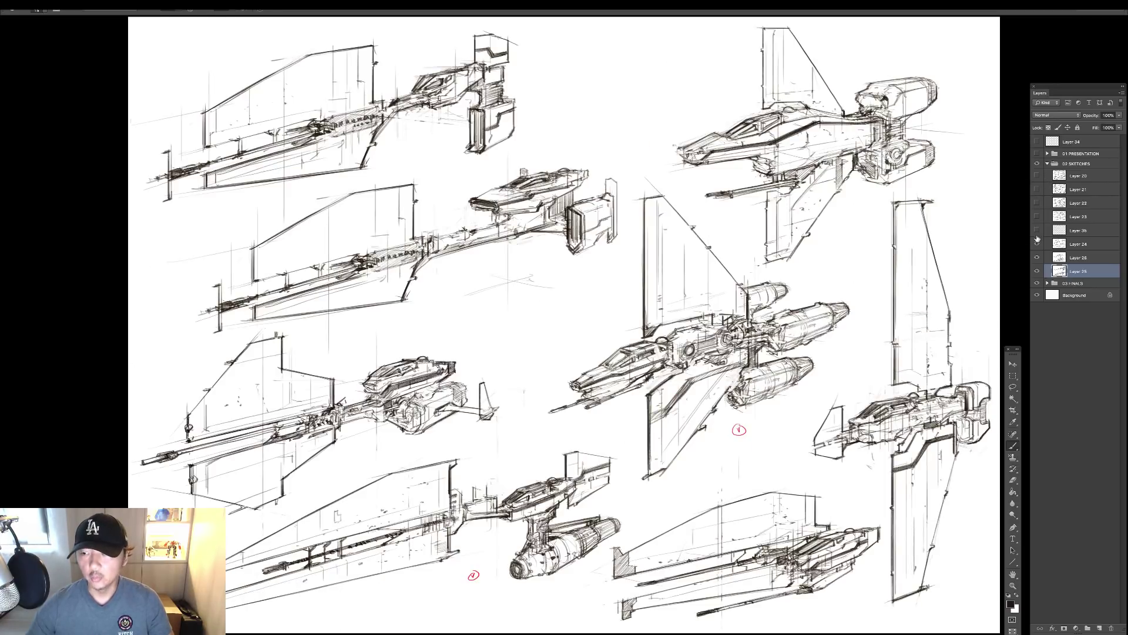
{"action": "left_click", "coordinate": [1037, 216]}
Delete the trial sketch layer above Layer 24, and show Layers 22, 21 and 20 again.
{"action": "mouse_move", "coordinate": [1070, 228]}
{"action": "left_mouse_down"}
{"action": "mouse_move", "coordinate": [1083, 230]}
{"action": "mouse_move", "coordinate": [1110, 627]}
{"action": "left_mouse_up"}
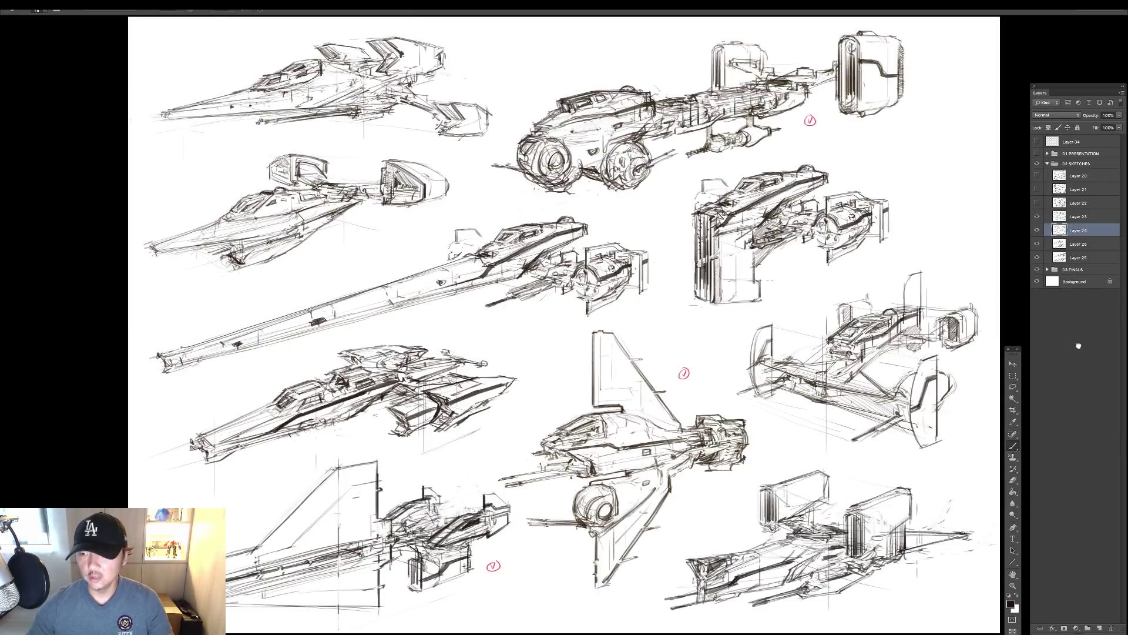
{"action": "left_click", "coordinate": [1037, 203]}
{"action": "left_click", "coordinate": [1038, 189]}
{"action": "left_click", "coordinate": [1037, 175]}
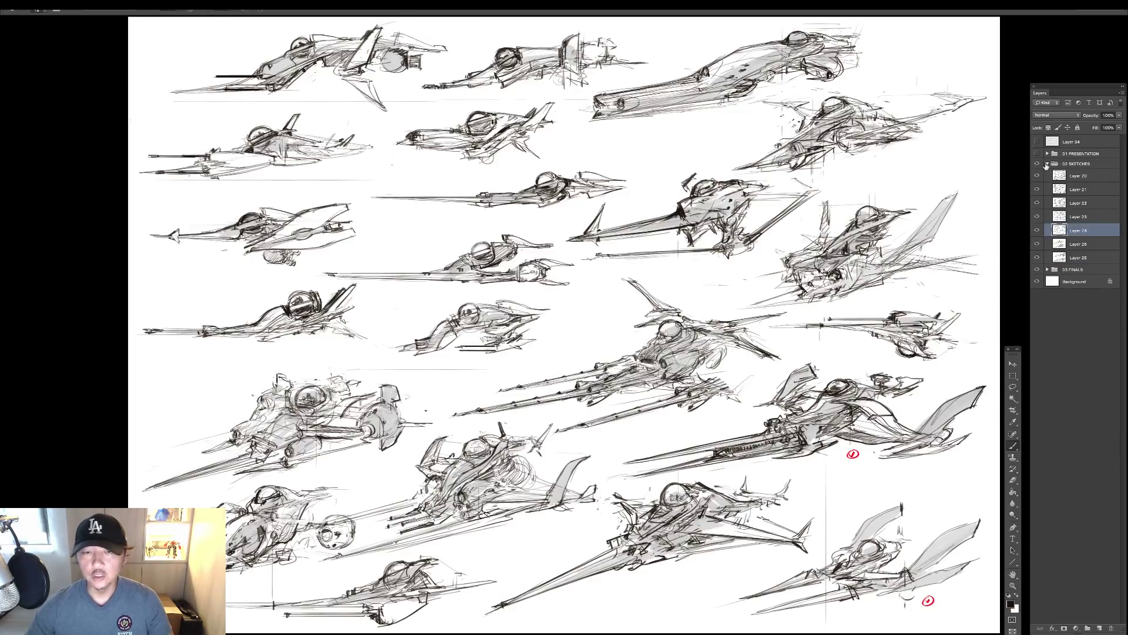
Collapse and hide the 02 SKETCHES group, and present the red Swordfish II artwork from the 03 FINALS group full screen.
{"action": "left_click", "coordinate": [1047, 163]}
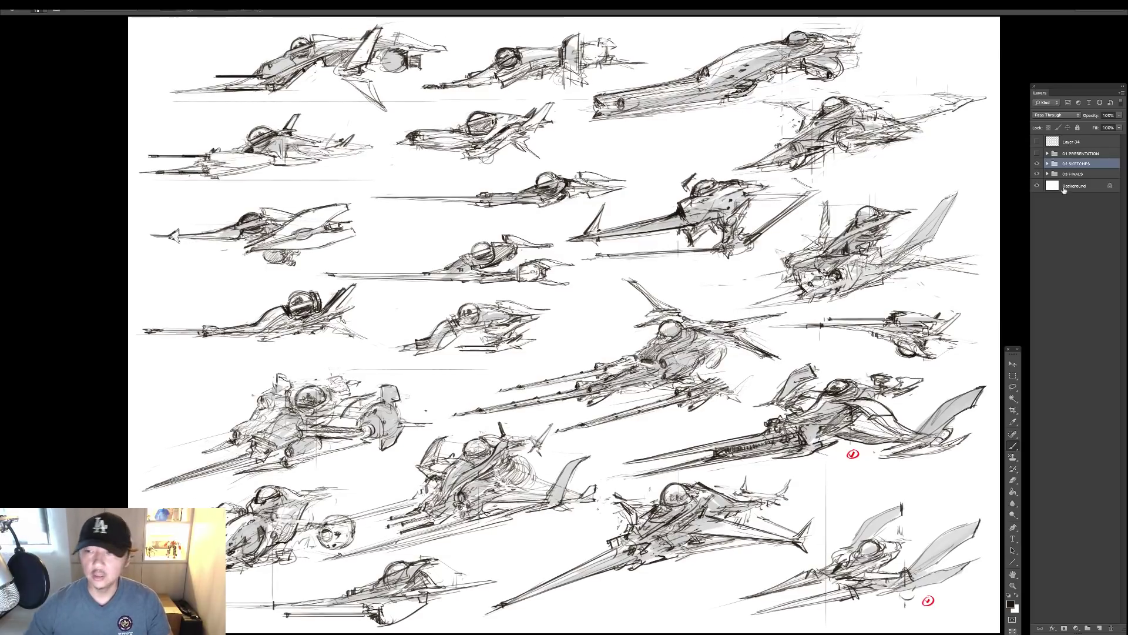
{"action": "left_click", "coordinate": [1037, 163]}
{"action": "left_click", "coordinate": [1052, 174]}
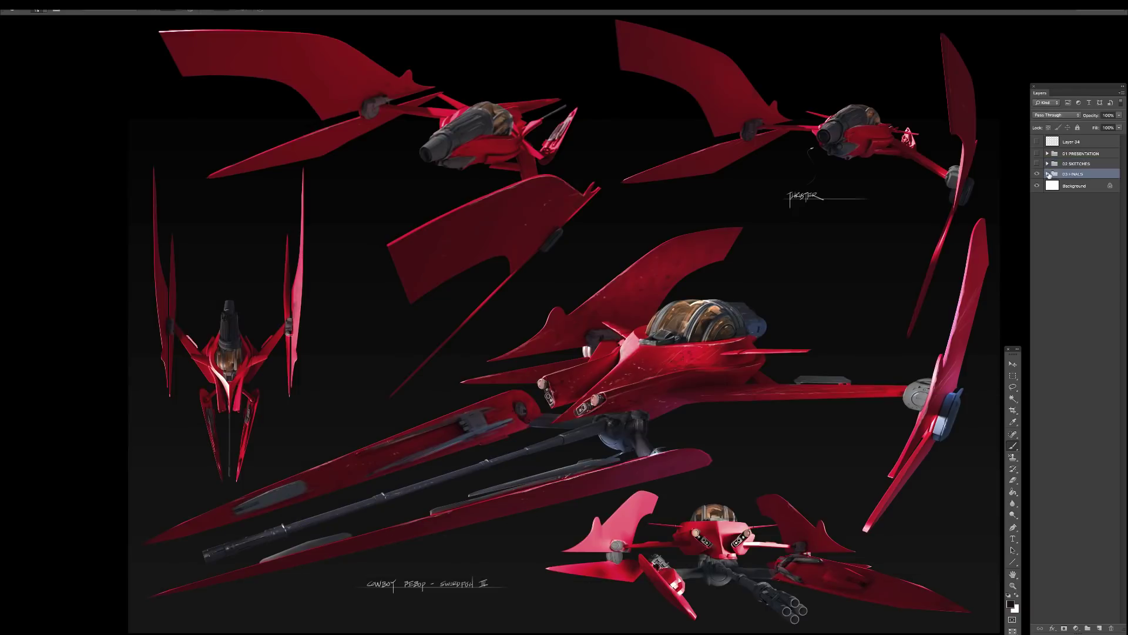
{"action": "left_click", "coordinate": [1047, 174]}
{"action": "key", "text": "f"}
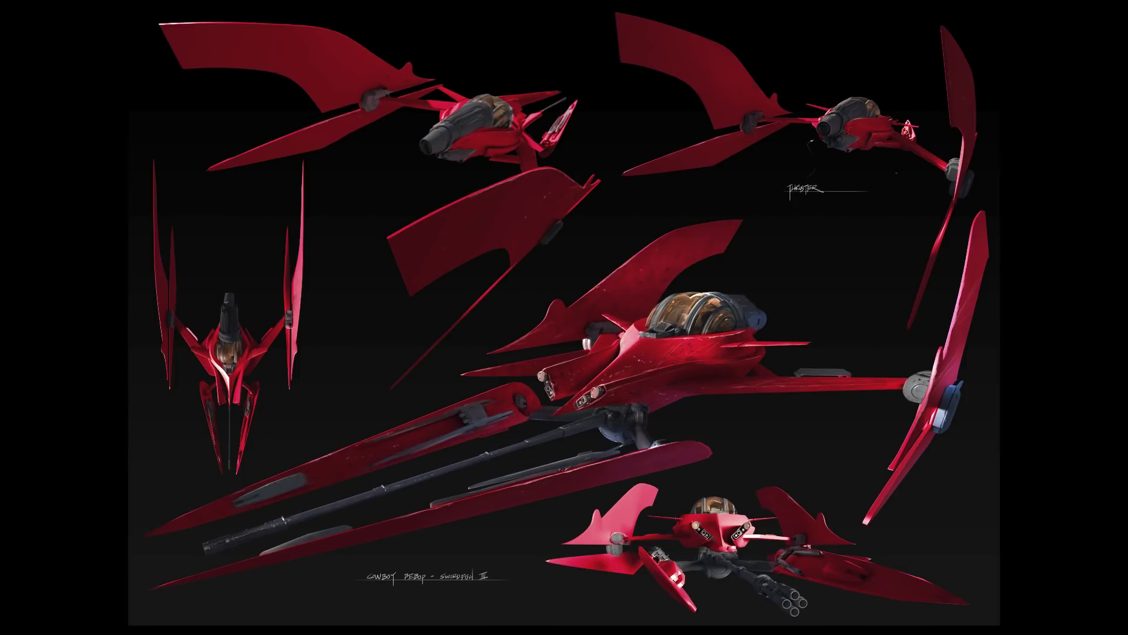